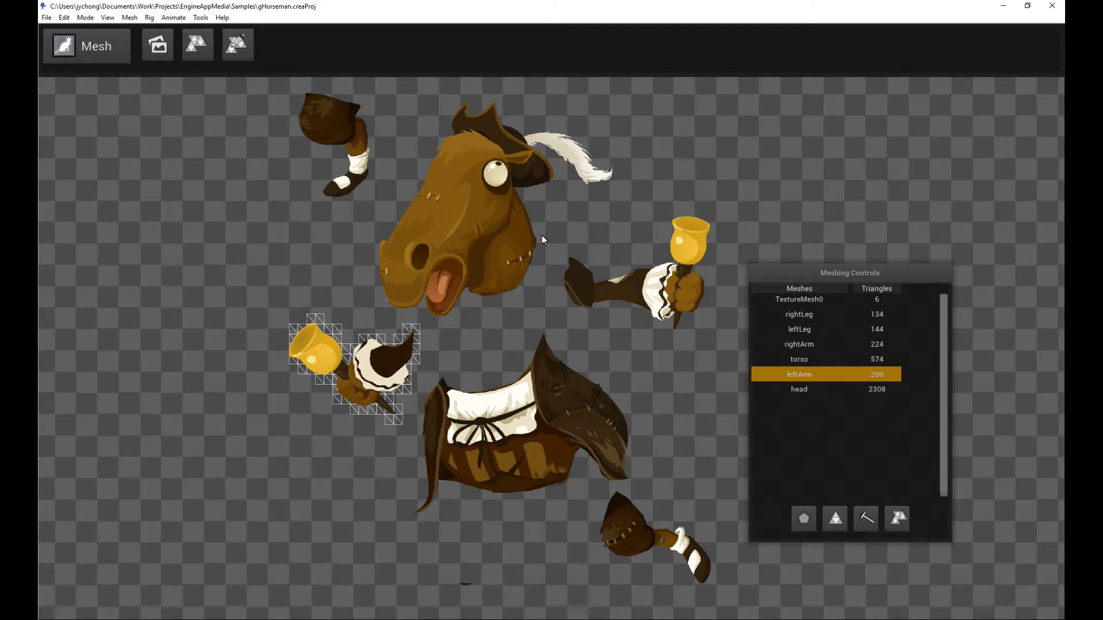
Inspect the horseman's separate body-part meshes by selecting the head, legs, arms and torso in turn
{"action": "left_click", "coordinate": [487, 239]}
{"action": "left_click", "coordinate": [352, 126]}
{"action": "left_click", "coordinate": [661, 302]}
{"action": "left_click", "coordinate": [542, 474]}
{"action": "left_click", "coordinate": [636, 540]}
{"action": "left_click", "coordinate": [602, 449]}
{"action": "left_click", "coordinate": [669, 280]}
{"action": "left_click", "coordinate": [490, 240]}
{"action": "left_click", "coordinate": [339, 140]}
Switch from mesh editing to rigging and display the character's bone structure
{"action": "left_click", "coordinate": [95, 51]}
{"action": "left_click", "coordinate": [106, 71]}
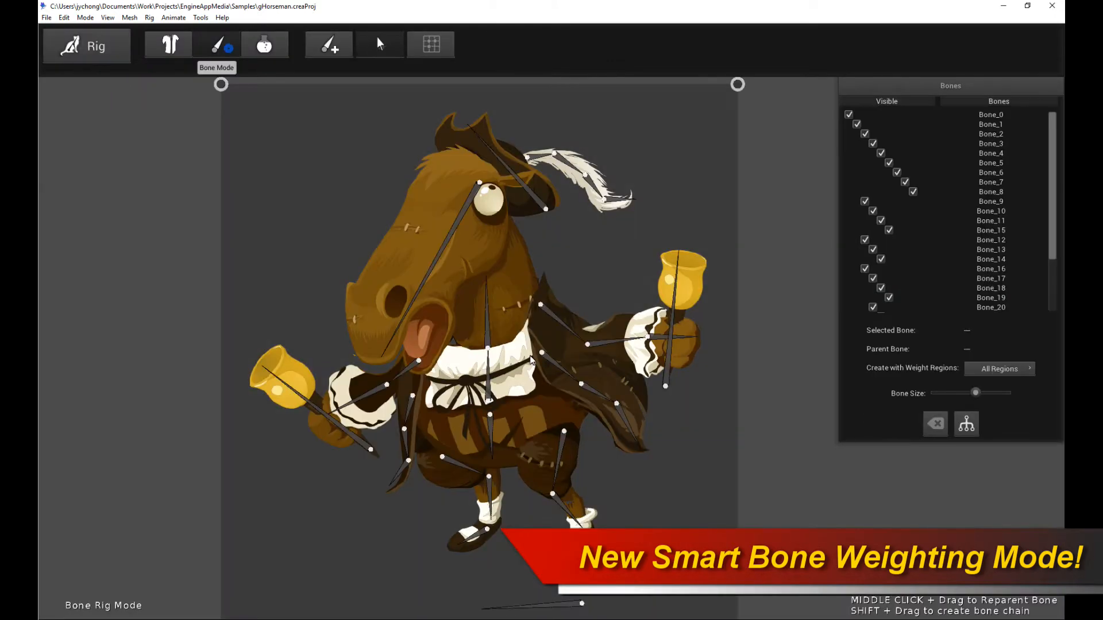
{"action": "scroll", "coordinate": [576, 365], "scroll_direction": "up", "scroll_amount": 5}
{"action": "left_click_drag", "start_coordinate": [579, 366], "coordinate": [613, 336]}
{"action": "scroll", "coordinate": [622, 335], "scroll_direction": "down", "scroll_amount": 4}
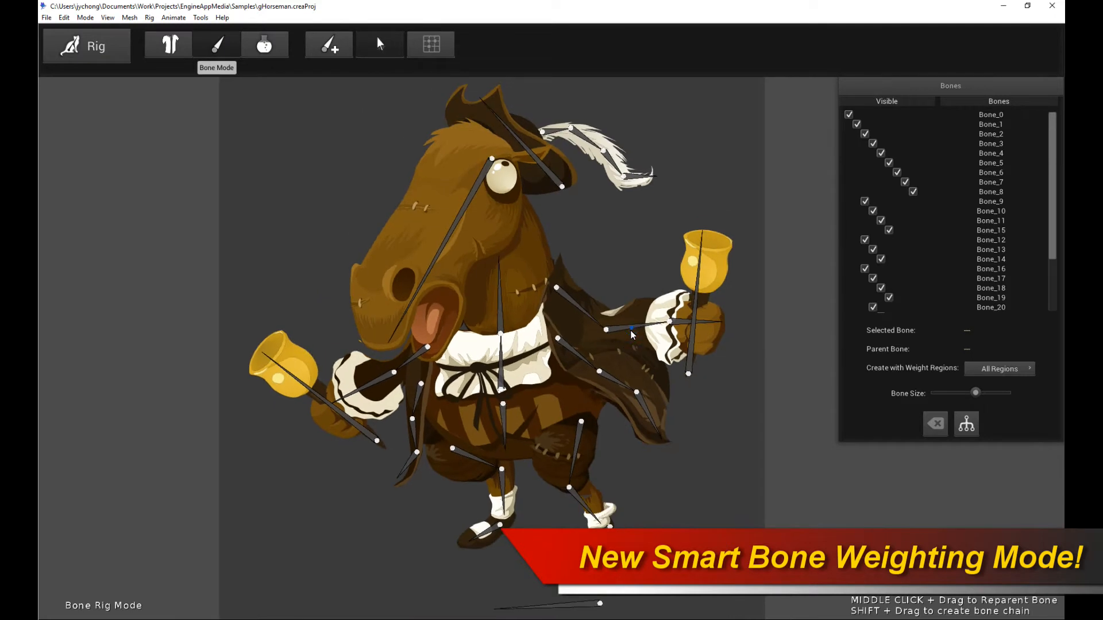
{"action": "left_click_drag", "start_coordinate": [674, 356], "coordinate": [667, 360]}
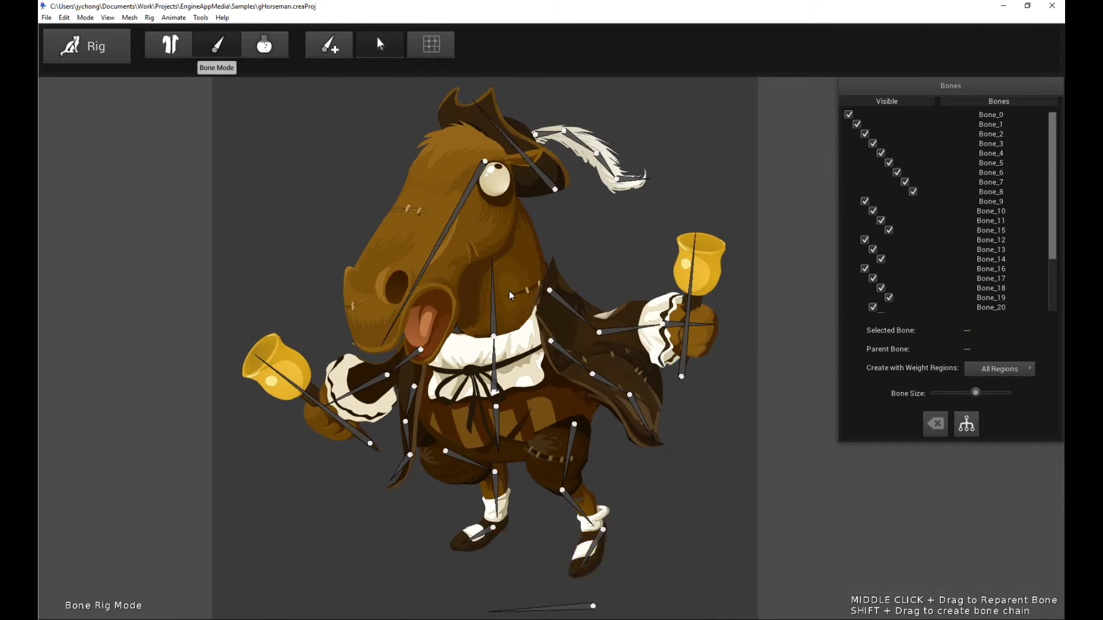
{"action": "scroll", "coordinate": [578, 232], "scroll_direction": "down", "scroll_amount": 1}
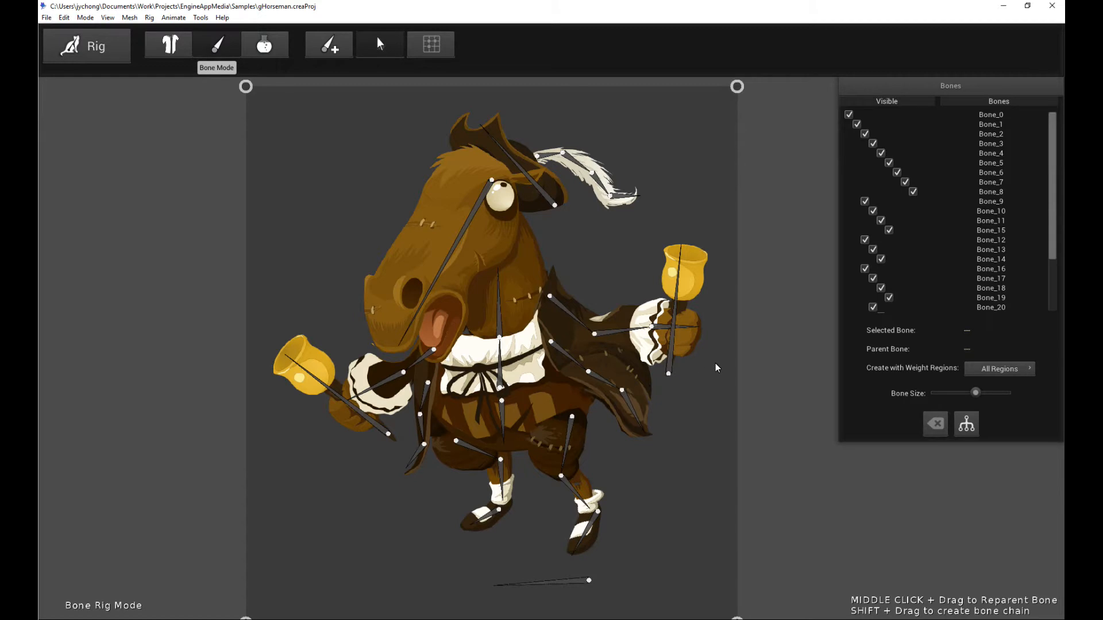
{"action": "scroll", "coordinate": [715, 364], "scroll_direction": "up", "scroll_amount": 1}
{"action": "scroll", "coordinate": [716, 364], "scroll_direction": "up", "scroll_amount": 1}
{"action": "scroll", "coordinate": [716, 368], "scroll_direction": "down", "scroll_amount": 1}
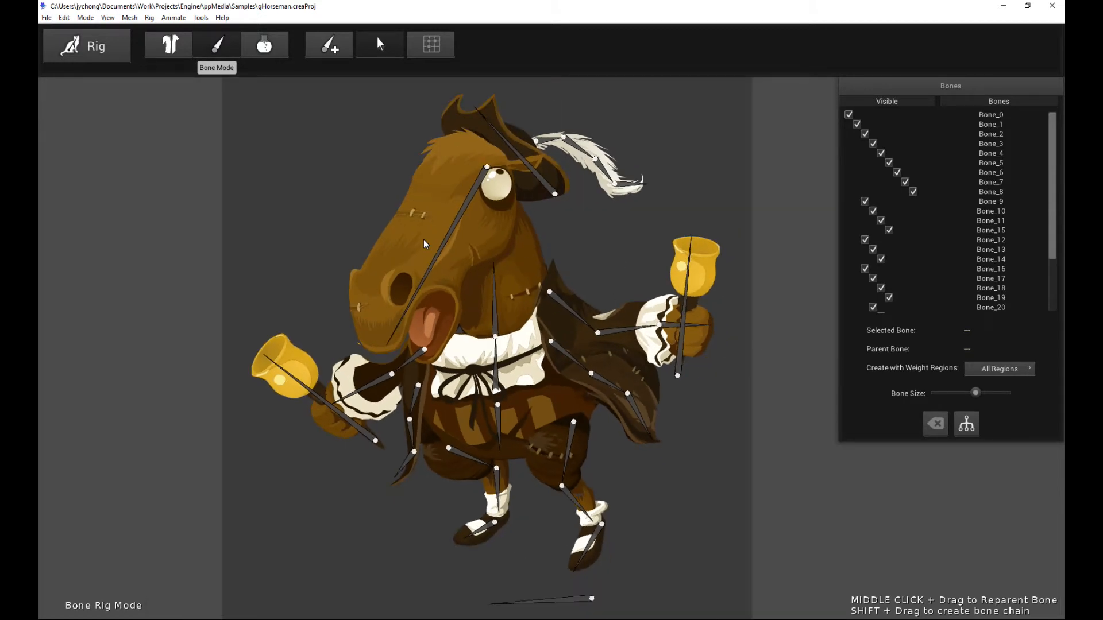
Show the rig's regions and highlight the leftArm, leftLeg, torso, head, rightArm and rightLeg meshes one by one
{"action": "left_click", "coordinate": [170, 44]}
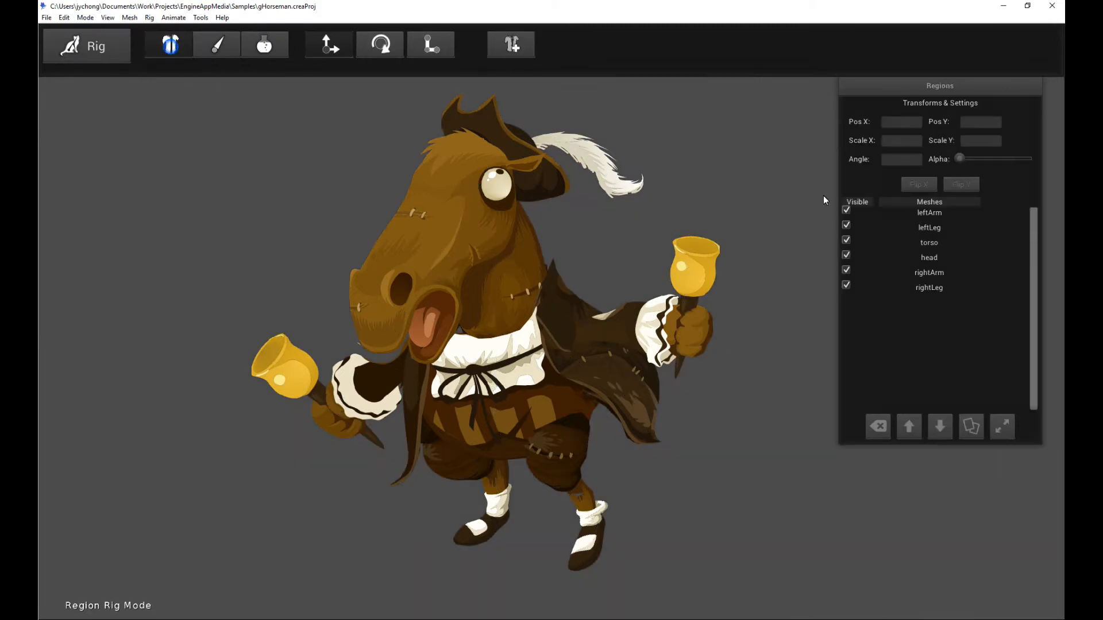
{"action": "left_click", "coordinate": [933, 221]}
{"action": "left_click", "coordinate": [943, 243]}
{"action": "left_click", "coordinate": [944, 257]}
{"action": "left_click", "coordinate": [944, 272]}
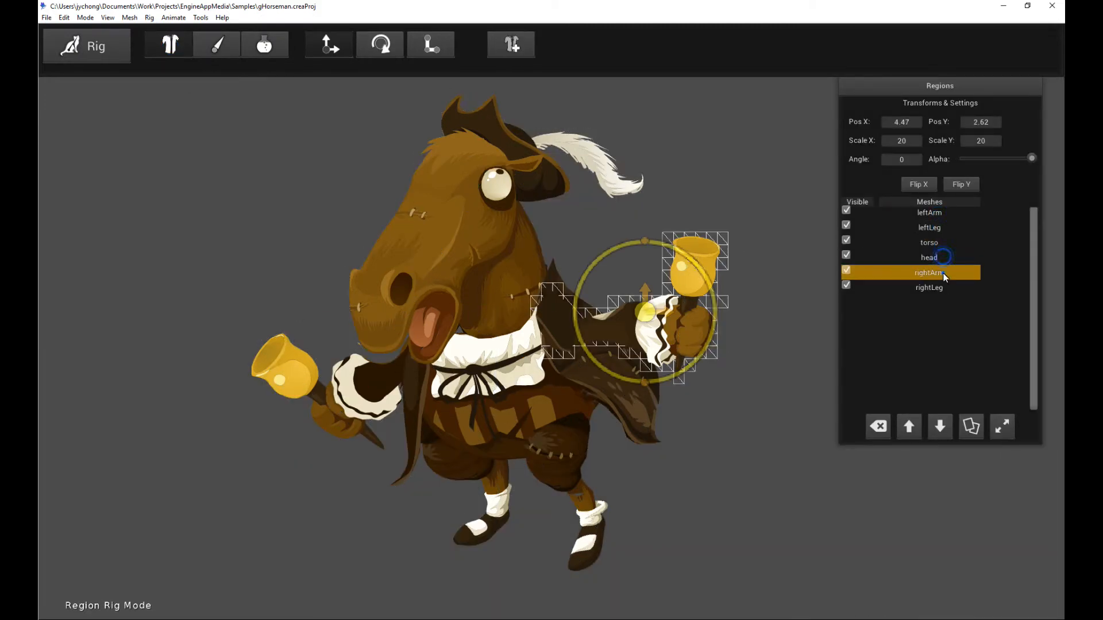
{"action": "left_click", "coordinate": [942, 289]}
{"action": "left_click", "coordinate": [940, 273]}
{"action": "left_click", "coordinate": [940, 242]}
{"action": "left_click", "coordinate": [941, 227]}
{"action": "left_click", "coordinate": [942, 213]}
{"action": "left_click", "coordinate": [940, 242]}
{"action": "left_click", "coordinate": [936, 273]}
Return to bone editing and examine the bones of the head, hat and right arm by selecting them in turn
{"action": "left_click", "coordinate": [221, 47]}
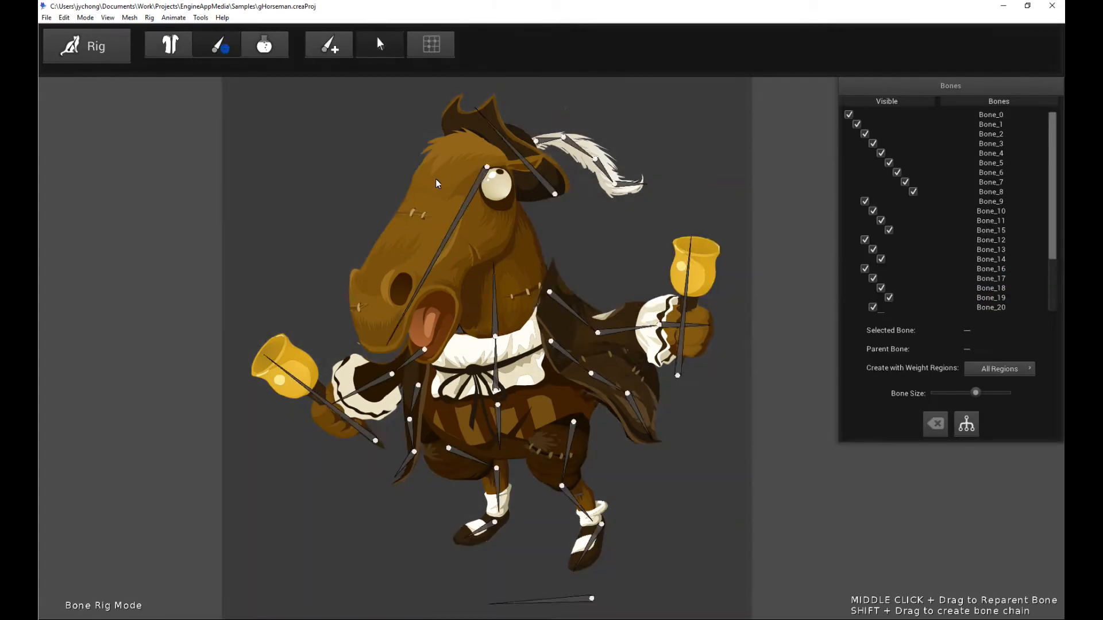
{"action": "scroll", "coordinate": [391, 183], "scroll_direction": "up", "scroll_amount": 4}
{"action": "left_click", "coordinate": [469, 293]}
{"action": "left_click_drag", "start_coordinate": [497, 175], "coordinate": [500, 218]}
{"action": "left_click", "coordinate": [430, 179]}
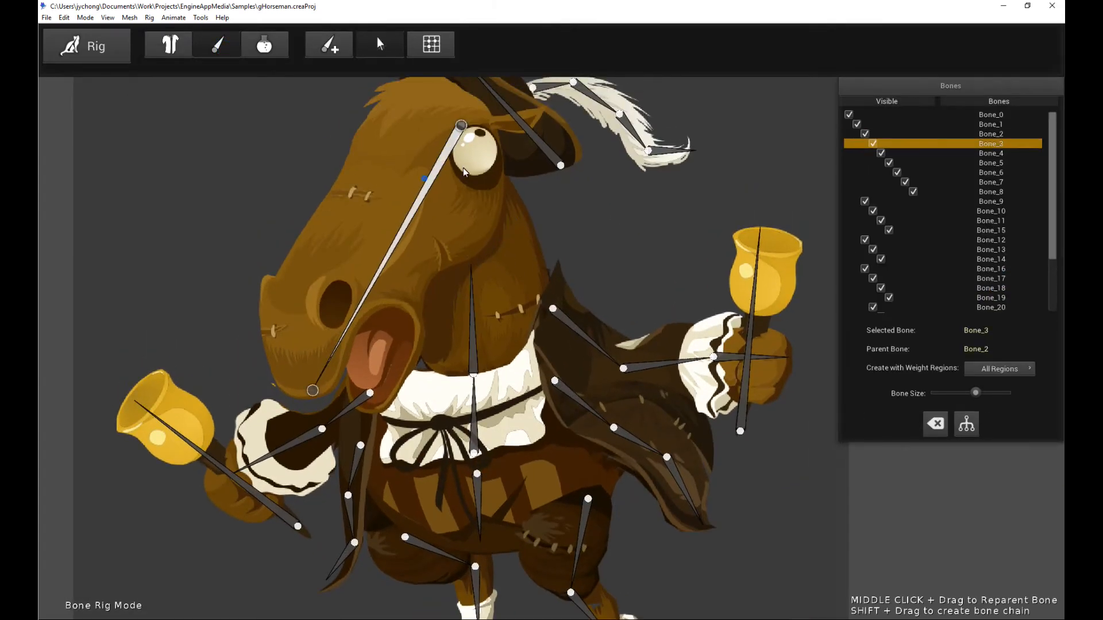
{"action": "left_click", "coordinate": [551, 151]}
{"action": "left_click", "coordinate": [601, 346]}
{"action": "left_click", "coordinate": [667, 362]}
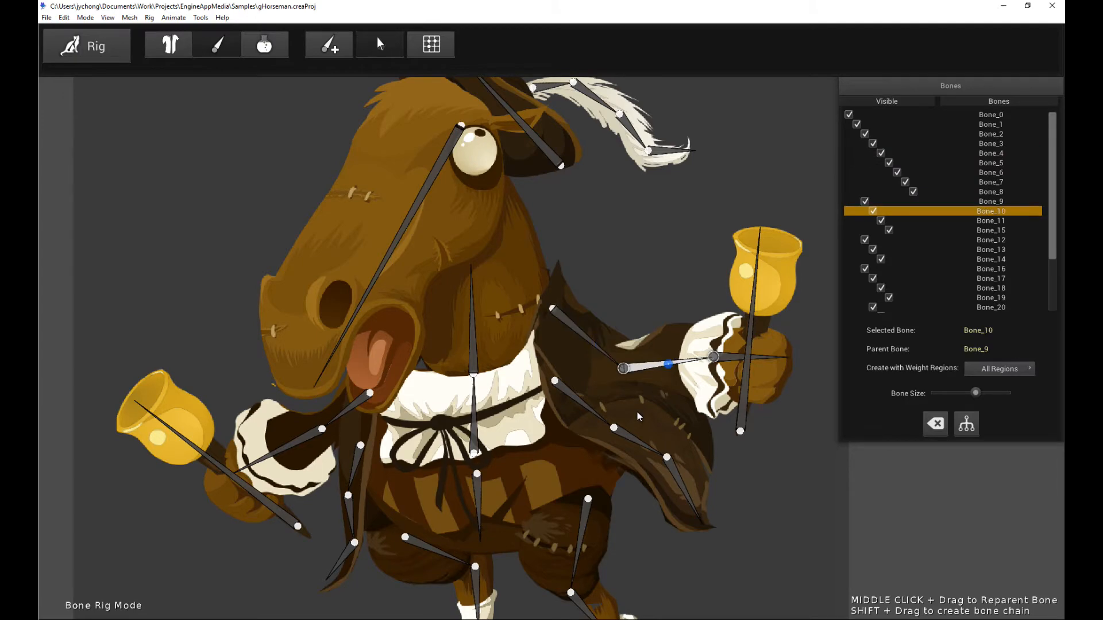
Select the hat bone Bone_4 and open bone weighting for it
{"action": "scroll", "coordinate": [638, 413], "scroll_direction": "down", "scroll_amount": 4}
{"action": "left_click_drag", "start_coordinate": [633, 431], "coordinate": [632, 393]}
{"action": "scroll", "coordinate": [631, 395], "scroll_direction": "up", "scroll_amount": 2}
{"action": "scroll", "coordinate": [617, 395], "scroll_direction": "down", "scroll_amount": 1}
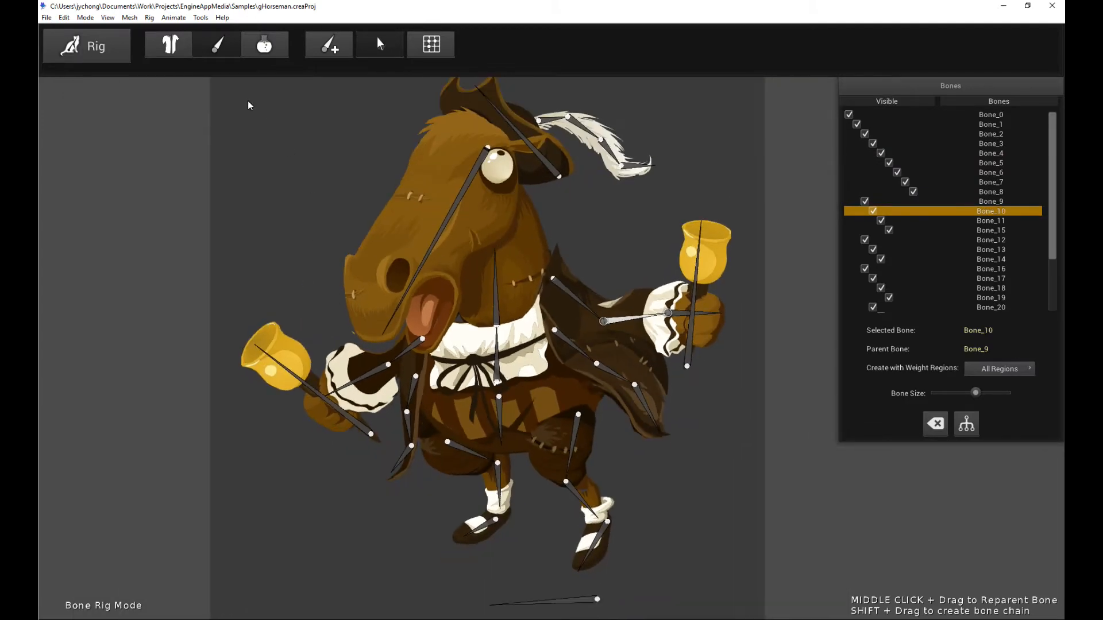
{"action": "left_click", "coordinate": [544, 159]}
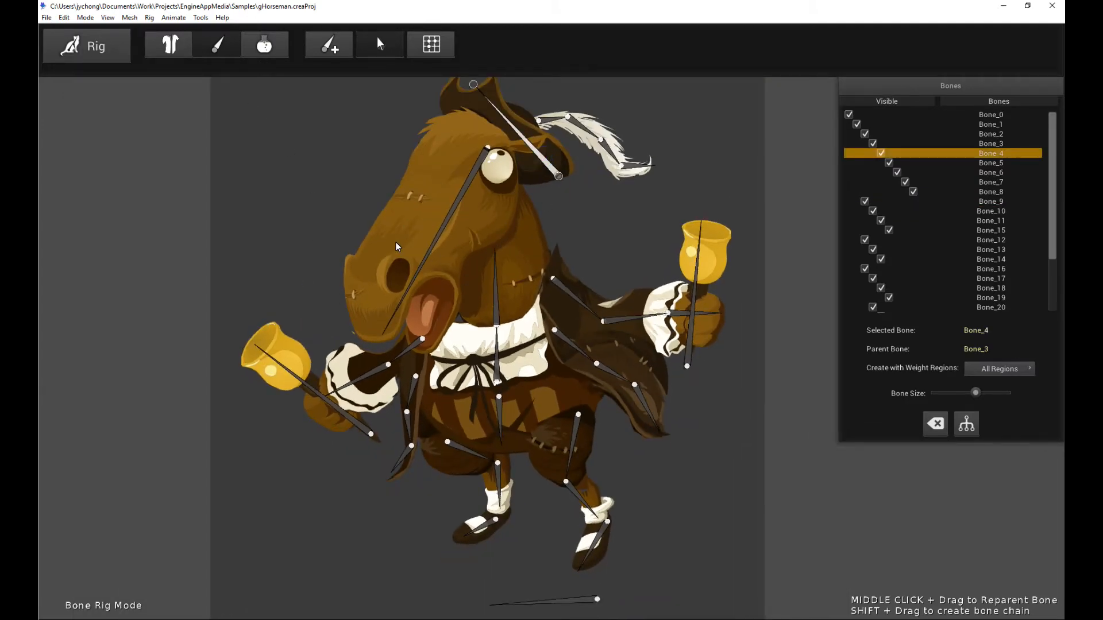
{"action": "left_click", "coordinate": [431, 44]}
{"action": "scroll", "coordinate": [664, 282], "scroll_direction": "up", "scroll_amount": 1}
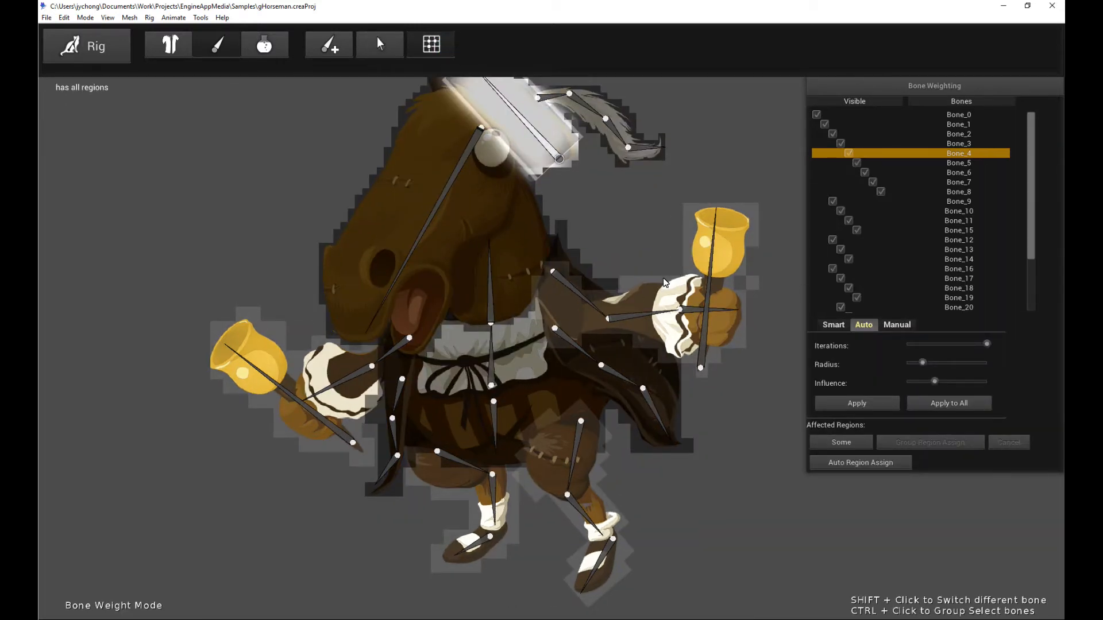
{"action": "scroll", "coordinate": [663, 282], "scroll_direction": "up", "scroll_amount": 3}
{"action": "scroll", "coordinate": [664, 281], "scroll_direction": "down", "scroll_amount": 3}
{"action": "left_click_drag", "start_coordinate": [652, 224], "coordinate": [643, 253]}
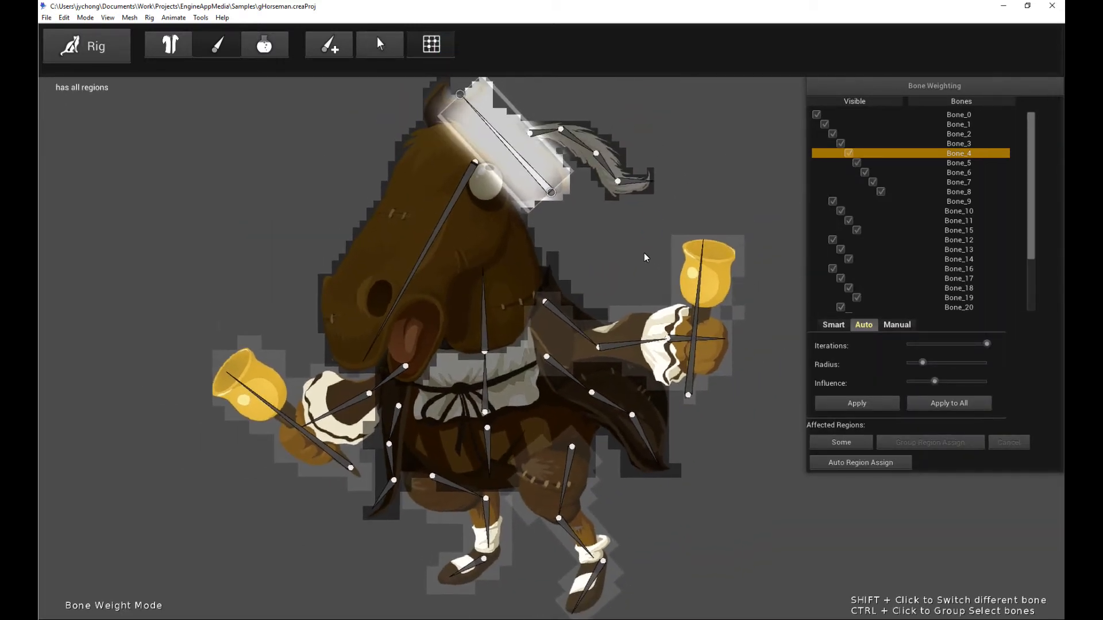
{"action": "scroll", "coordinate": [643, 253], "scroll_direction": "down", "scroll_amount": 1}
{"action": "scroll", "coordinate": [643, 251], "scroll_direction": "up", "scroll_amount": 1}
{"action": "left_click_drag", "start_coordinate": [648, 214], "coordinate": [639, 236]}
{"action": "scroll", "coordinate": [639, 239], "scroll_direction": "up", "scroll_amount": 1}
{"action": "scroll", "coordinate": [639, 240], "scroll_direction": "down", "scroll_amount": 1}
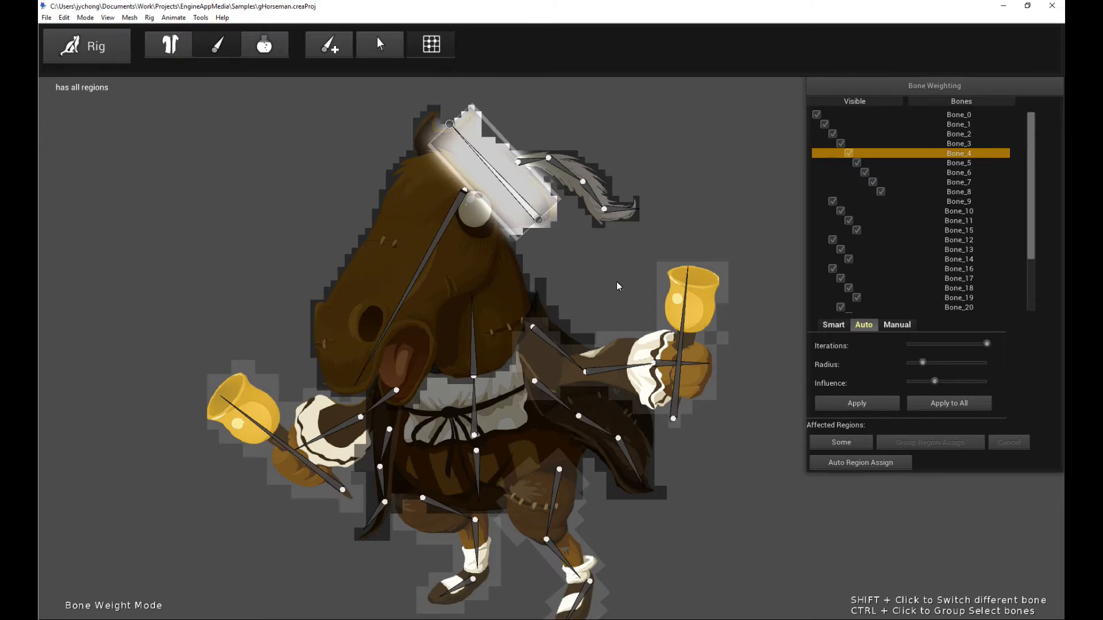
Compare the weights of Bone_3, Bone_2, Bone_6, Bone_9 and Bone_4 by choosing them in the bone hierarchy
{"action": "left_click", "coordinate": [965, 143]}
{"action": "left_click", "coordinate": [959, 134]}
{"action": "left_click", "coordinate": [970, 172]}
{"action": "left_click", "coordinate": [968, 200]}
{"action": "left_click", "coordinate": [969, 154]}
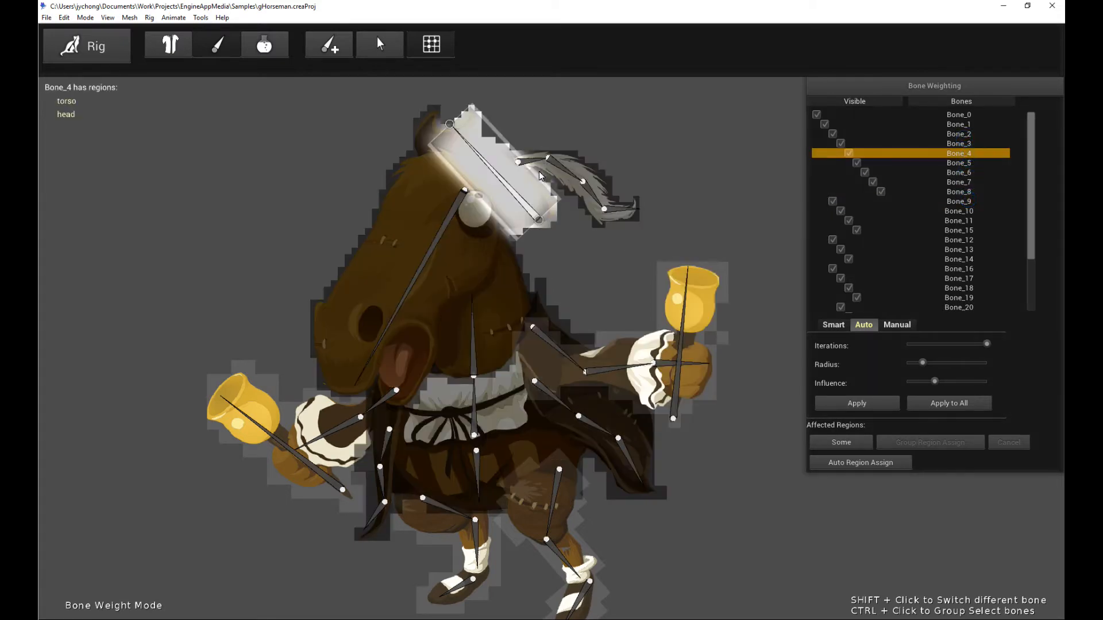
Switch through the feather, goblet and right arm bones directly on the character to inspect their weight areas
{"action": "left_click", "coordinate": [545, 172], "text": "shift"}
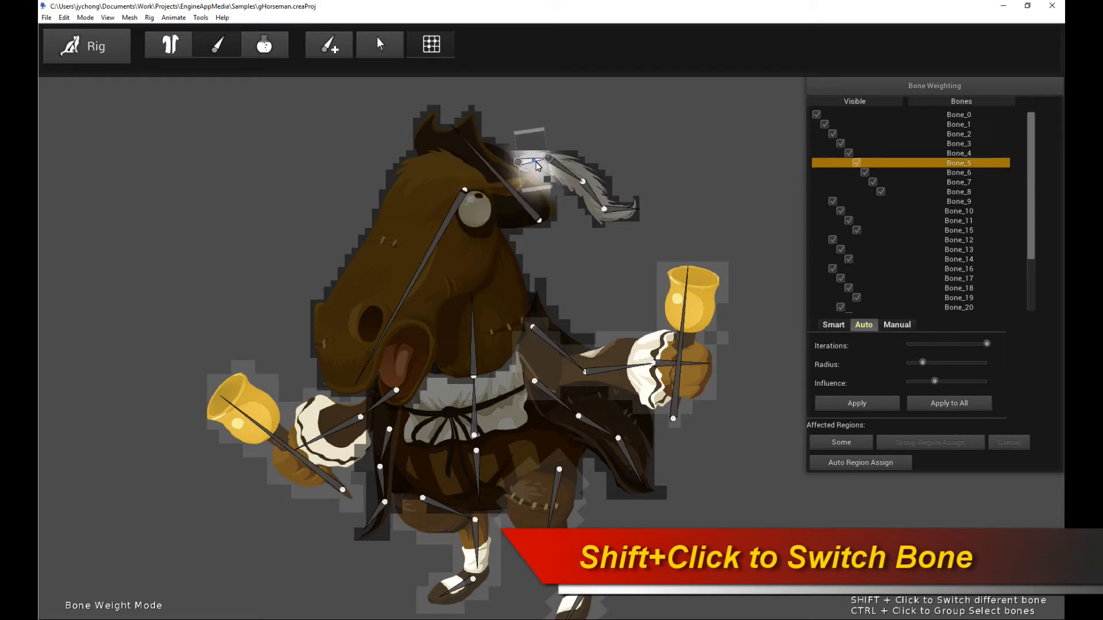
{"action": "left_click", "coordinate": [563, 177], "text": "shift"}
{"action": "left_click", "coordinate": [593, 195], "text": "shift"}
{"action": "left_click", "coordinate": [627, 209], "text": "shift"}
{"action": "left_click", "coordinate": [692, 310], "text": "shift"}
{"action": "left_click", "coordinate": [678, 364], "text": "shift"}
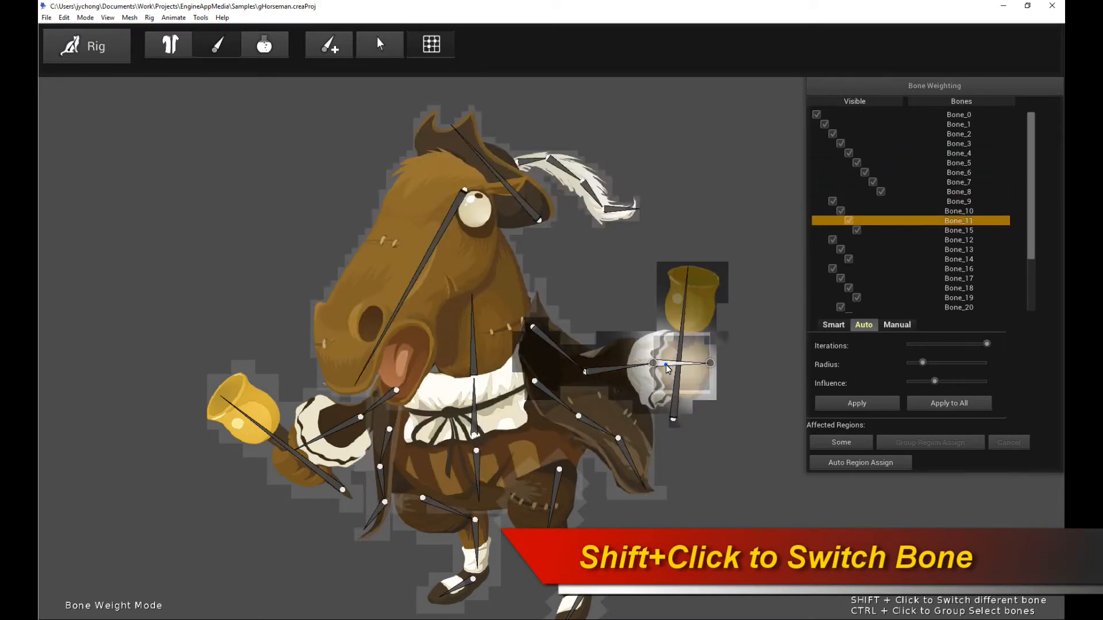
{"action": "left_click", "coordinate": [556, 361], "text": "shift"}
{"action": "left_click", "coordinate": [554, 347], "text": "shift"}
Inspect the weight areas of the neck, head and left arm bones directly on the character
{"action": "left_click", "coordinate": [471, 326], "text": "shift"}
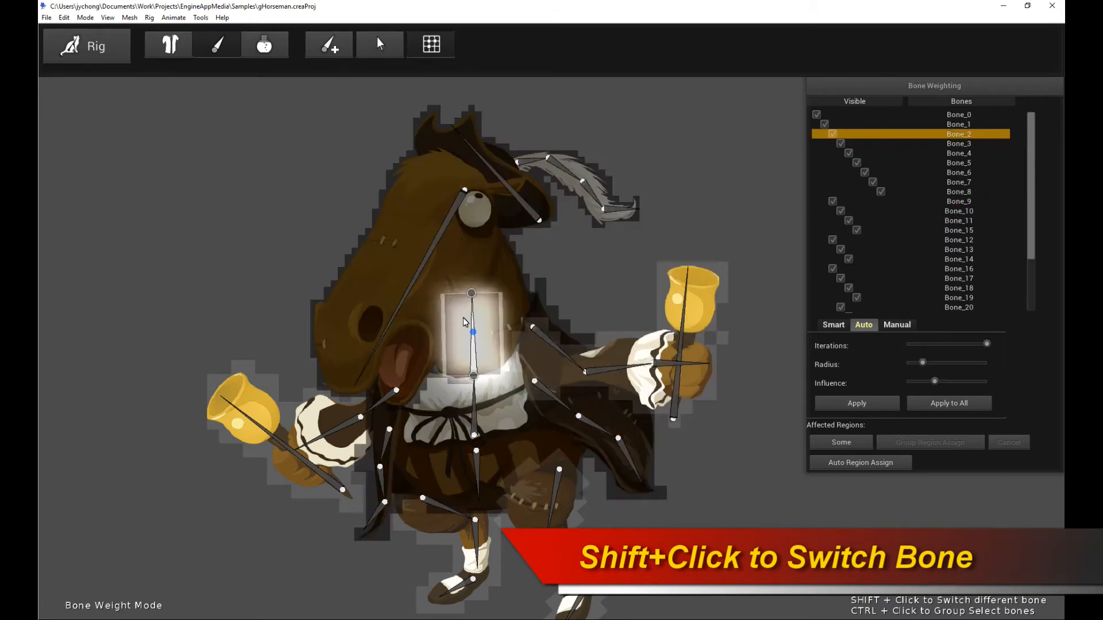
{"action": "left_click", "coordinate": [431, 259], "text": "shift"}
{"action": "left_click", "coordinate": [373, 411], "text": "shift"}
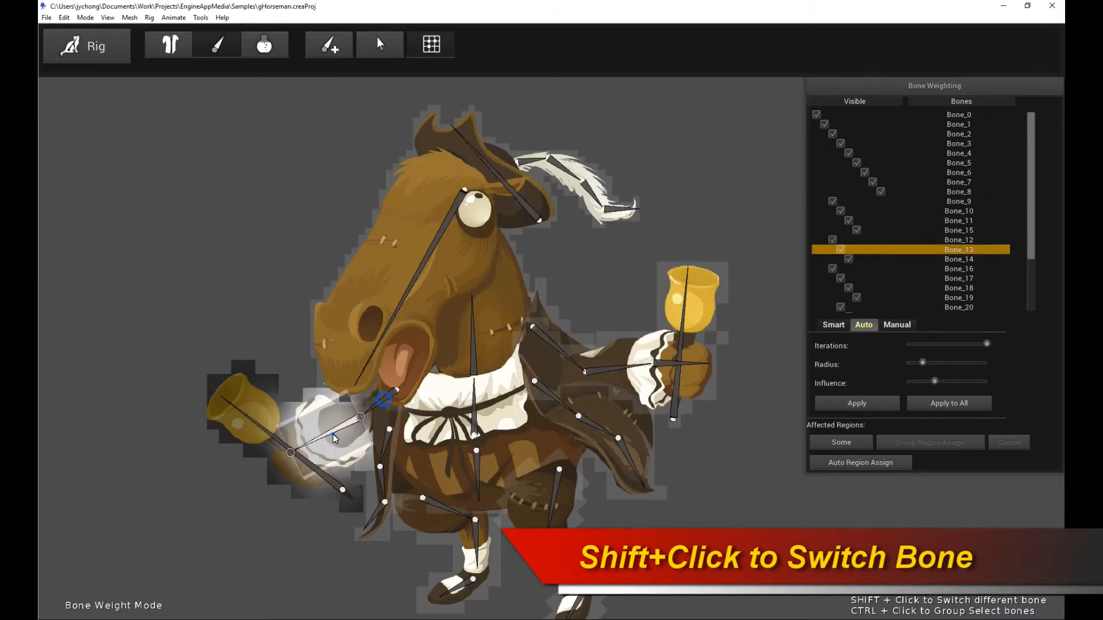
{"action": "left_click", "coordinate": [326, 478], "text": "shift"}
Inspect the weight areas of the coat, hip and leg bones, finishing close up on Bone_23
{"action": "left_click", "coordinate": [388, 440], "text": "shift"}
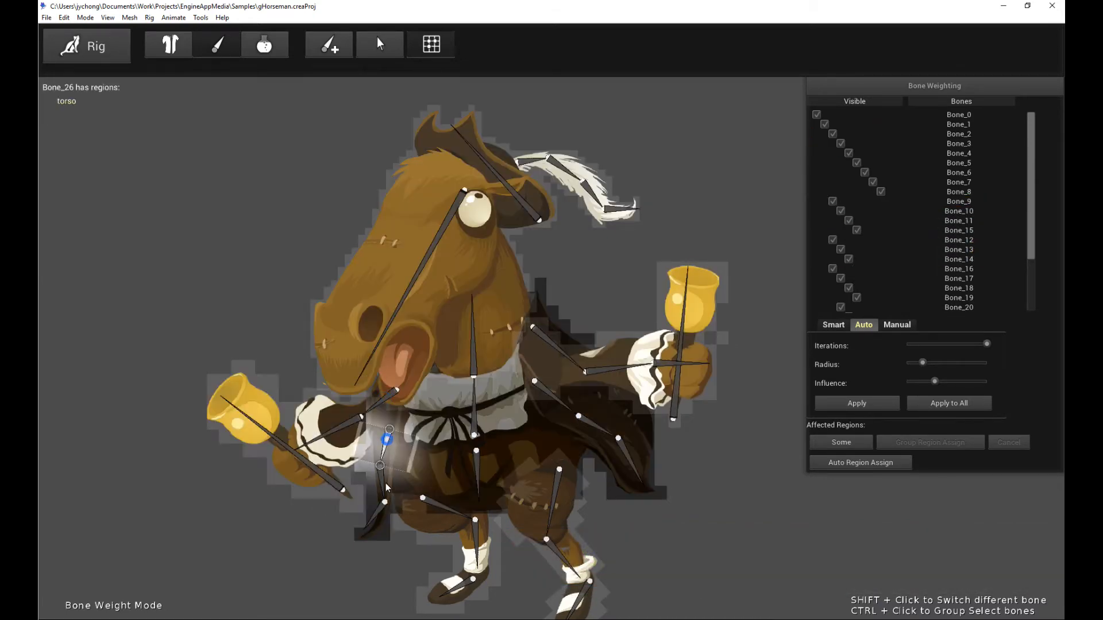
{"action": "left_click", "coordinate": [383, 484], "text": "shift"}
{"action": "left_click", "coordinate": [377, 518], "text": "shift"}
{"action": "left_click", "coordinate": [440, 503], "text": "shift"}
{"action": "left_click", "coordinate": [479, 471], "text": "shift"}
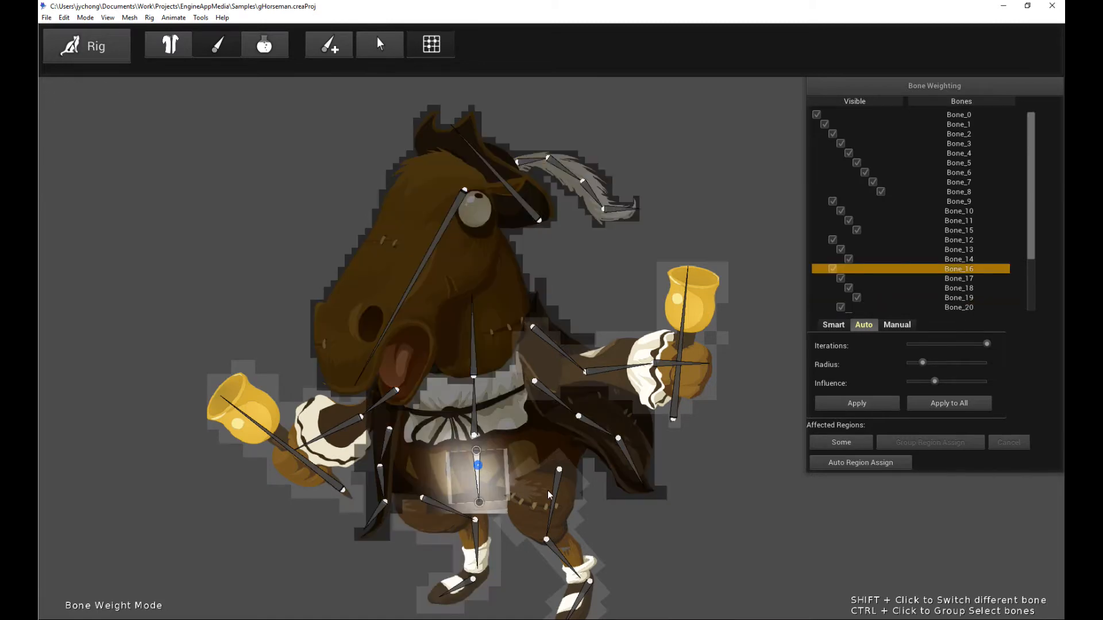
{"action": "left_click", "coordinate": [553, 494], "text": "shift"}
{"action": "left_click", "coordinate": [594, 425], "text": "shift"}
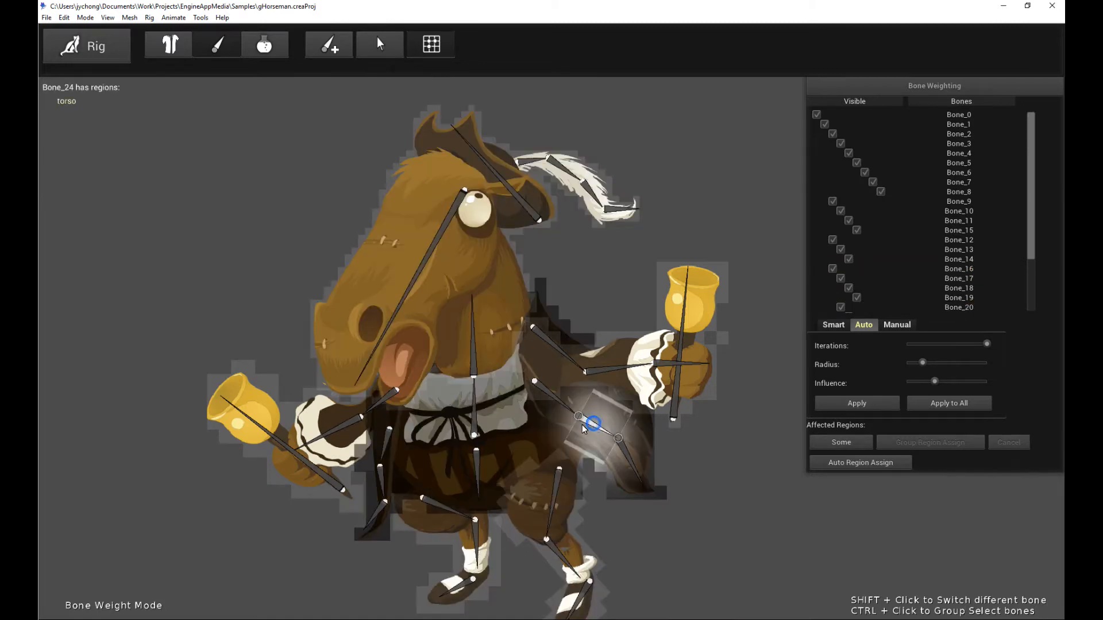
{"action": "left_click", "coordinate": [550, 399], "text": "shift"}
{"action": "scroll", "coordinate": [554, 402], "scroll_direction": "up", "scroll_amount": 5}
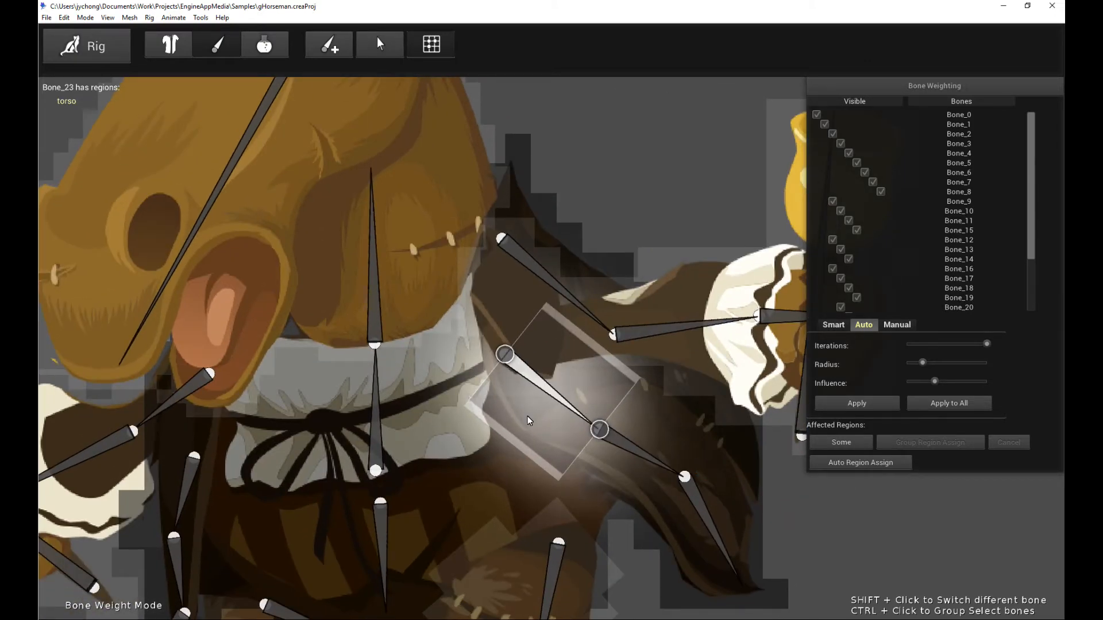
{"action": "scroll", "coordinate": [550, 398], "scroll_direction": "down", "scroll_amount": 3}
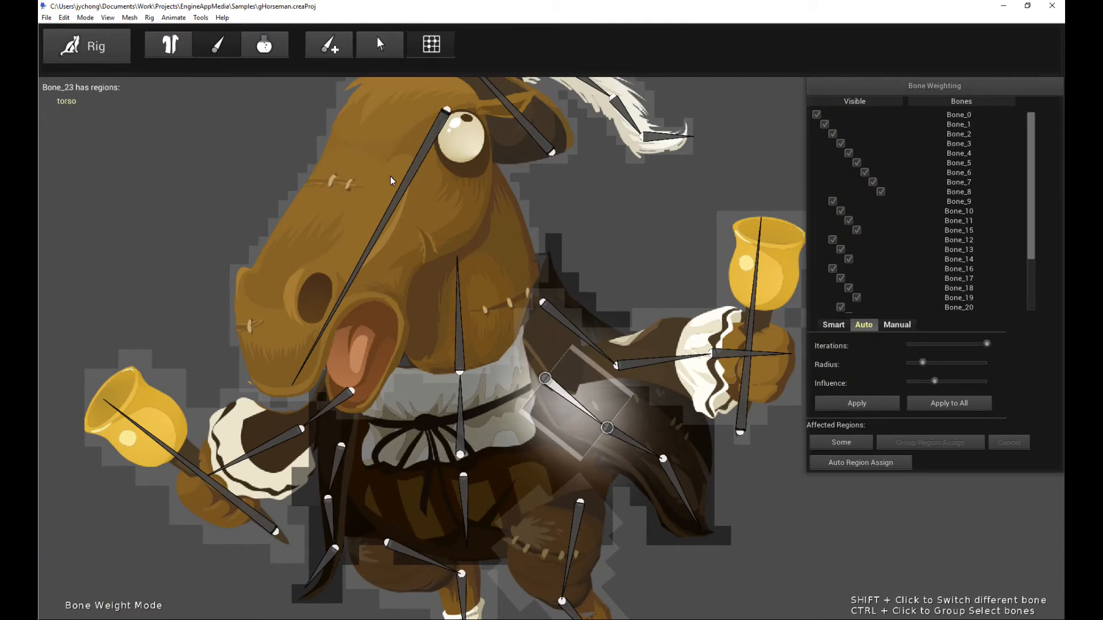
Select the head bone Bone_3, review which regions it affects and close the region list without changes
{"action": "left_click", "coordinate": [406, 168]}
{"action": "left_click", "coordinate": [464, 287]}
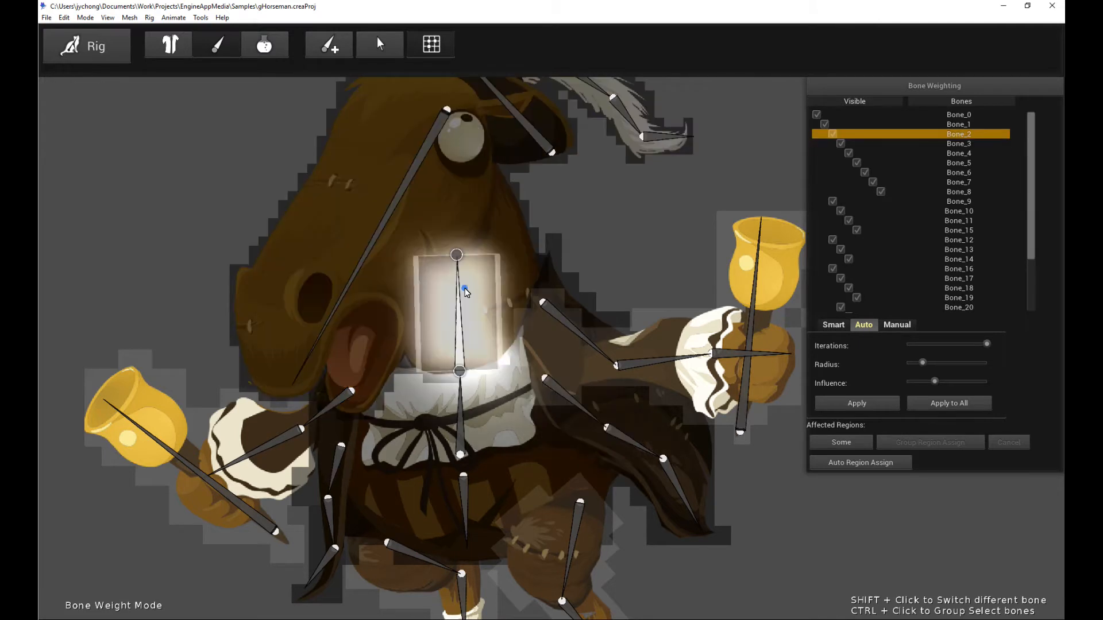
{"action": "left_click", "coordinate": [412, 184]}
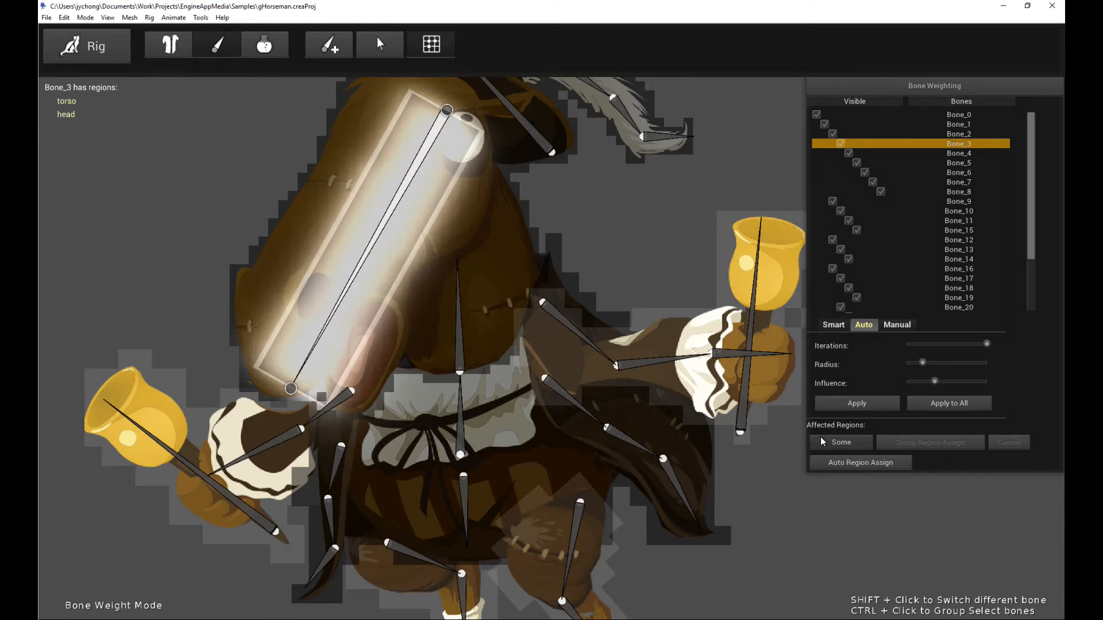
{"action": "left_click", "coordinate": [849, 444]}
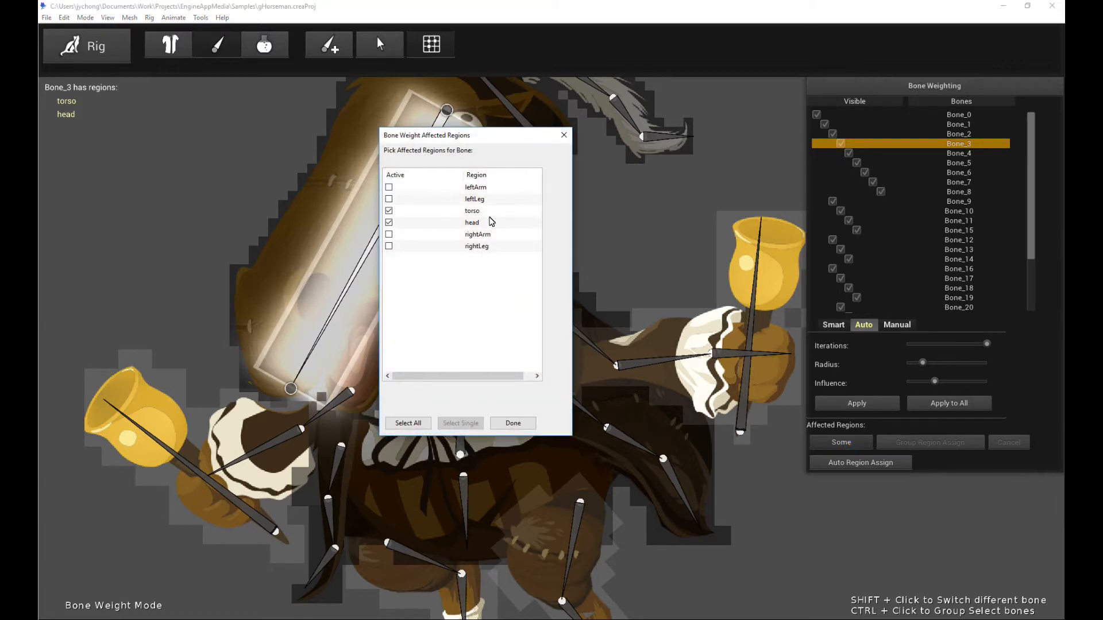
{"action": "left_click", "coordinate": [514, 423]}
Compare the weights of the right arm's bones with the neck and head bones, ending on the upper arm bone Bone_9
{"action": "left_click", "coordinate": [459, 329], "text": "shift"}
{"action": "left_click", "coordinate": [562, 319], "text": "shift"}
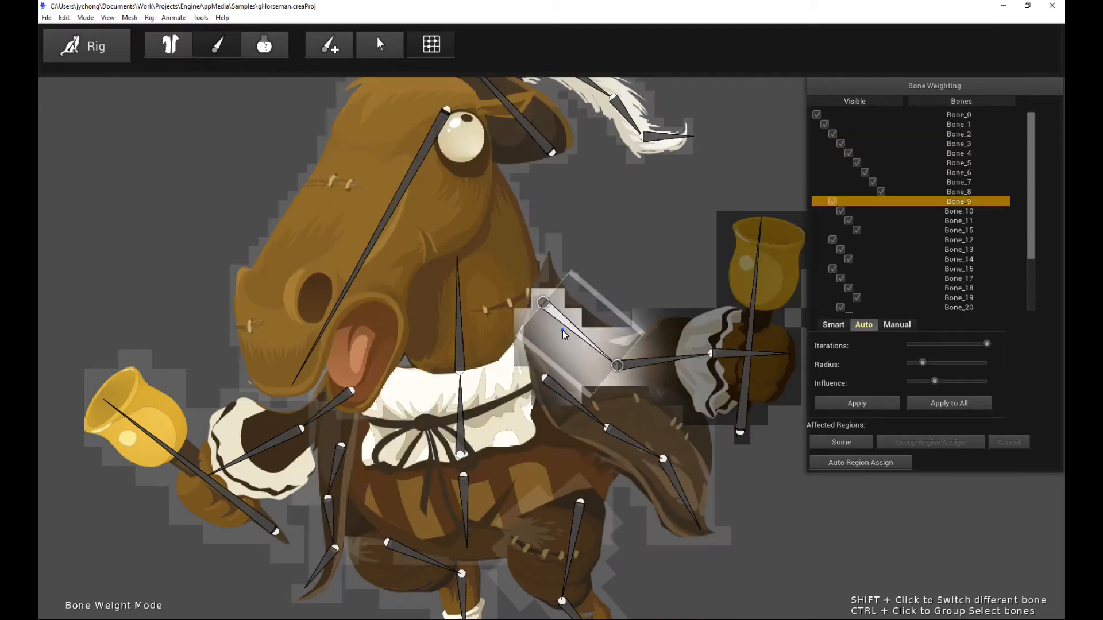
{"action": "left_click", "coordinate": [571, 401], "text": "shift"}
{"action": "left_click", "coordinate": [689, 353], "text": "shift"}
{"action": "left_click", "coordinate": [768, 353], "text": "shift"}
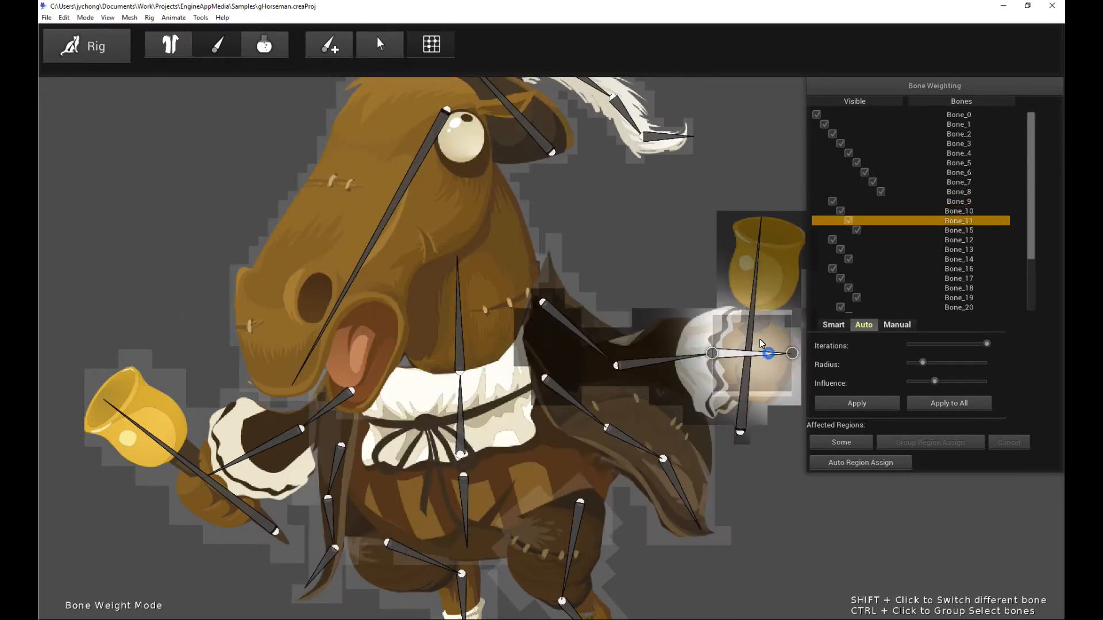
{"action": "left_click", "coordinate": [749, 331], "text": "shift"}
{"action": "left_click", "coordinate": [647, 363], "text": "shift"}
{"action": "left_click", "coordinate": [579, 342], "text": "shift"}
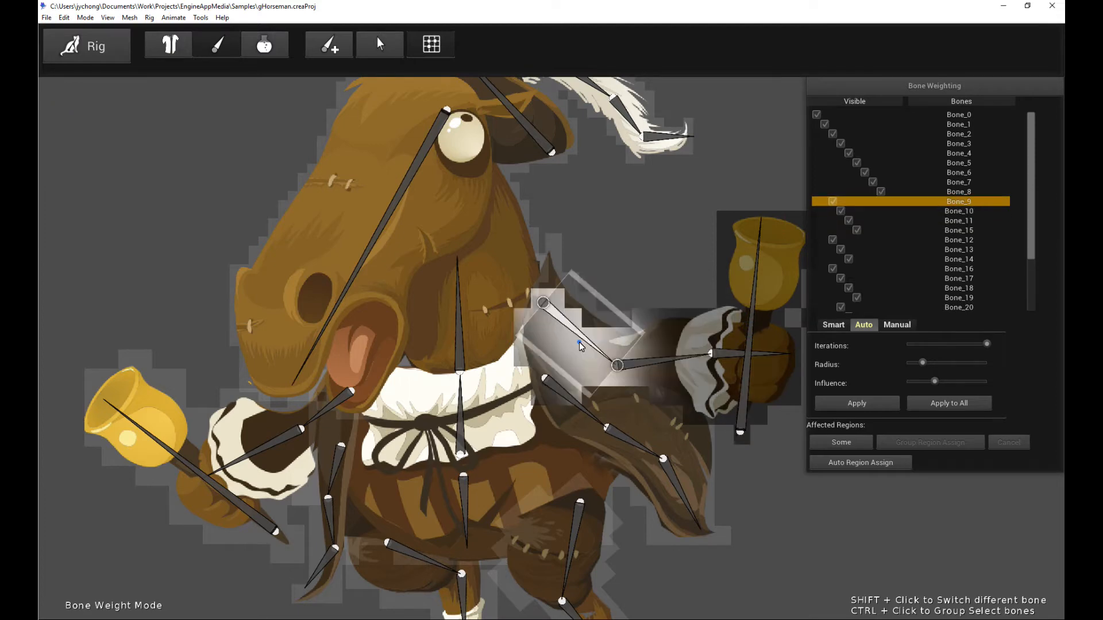
{"action": "left_click", "coordinate": [396, 195], "text": "shift"}
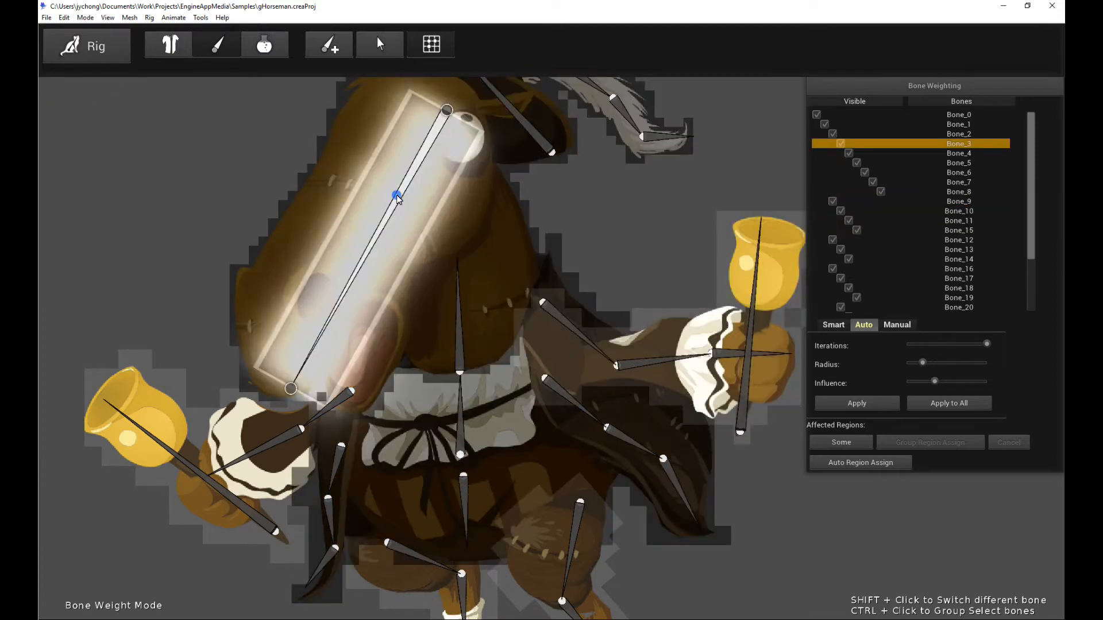
{"action": "left_click", "coordinate": [577, 334], "text": "shift"}
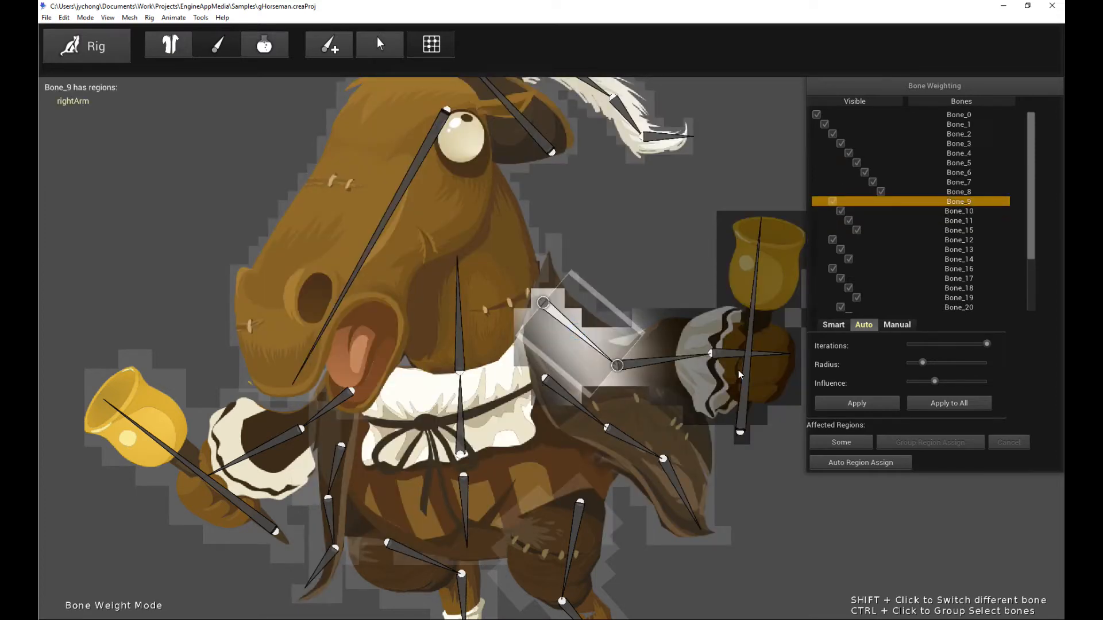
Switch Bone_9 to manual weighting, reduce the brush radius and paint full weight over the right arm's upper and middle part
{"action": "left_click", "coordinate": [901, 327]}
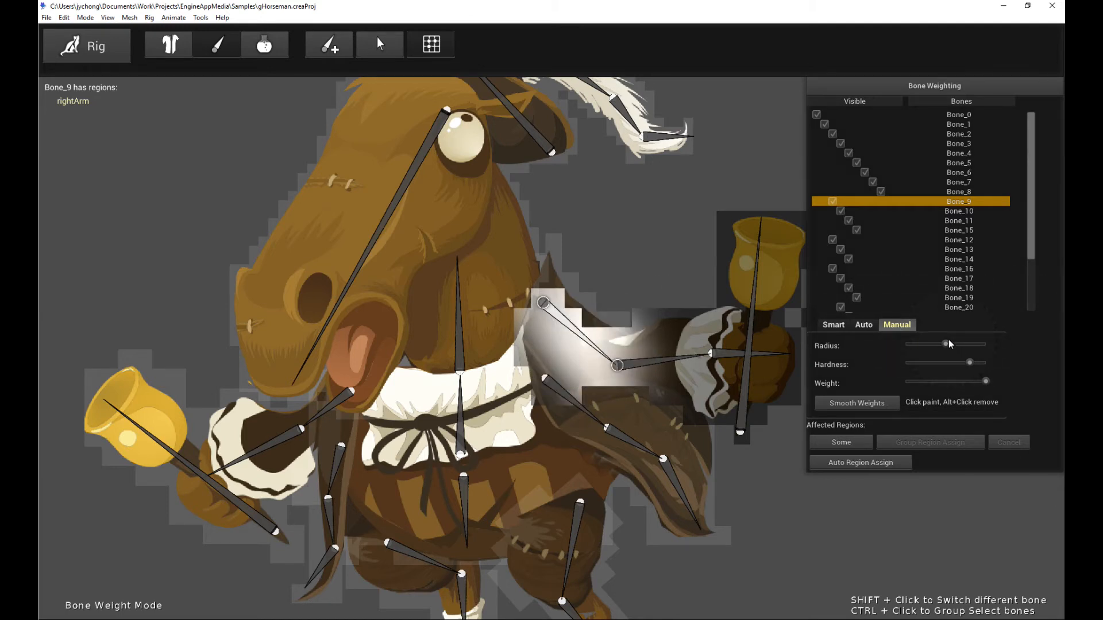
{"action": "left_click_drag", "start_coordinate": [946, 343], "coordinate": [940, 346]}
{"action": "left_click", "coordinate": [919, 346]}
{"action": "mouse_move", "coordinate": [573, 357]}
{"action": "left_mouse_down"}
{"action": "mouse_move", "coordinate": [629, 364]}
{"action": "mouse_move", "coordinate": [576, 358]}
{"action": "mouse_move", "coordinate": [678, 358]}
{"action": "mouse_move", "coordinate": [608, 364]}
{"action": "mouse_move", "coordinate": [693, 369]}
{"action": "mouse_move", "coordinate": [596, 366]}
{"action": "mouse_move", "coordinate": [650, 377]}
{"action": "mouse_move", "coordinate": [611, 364]}
{"action": "left_mouse_up"}
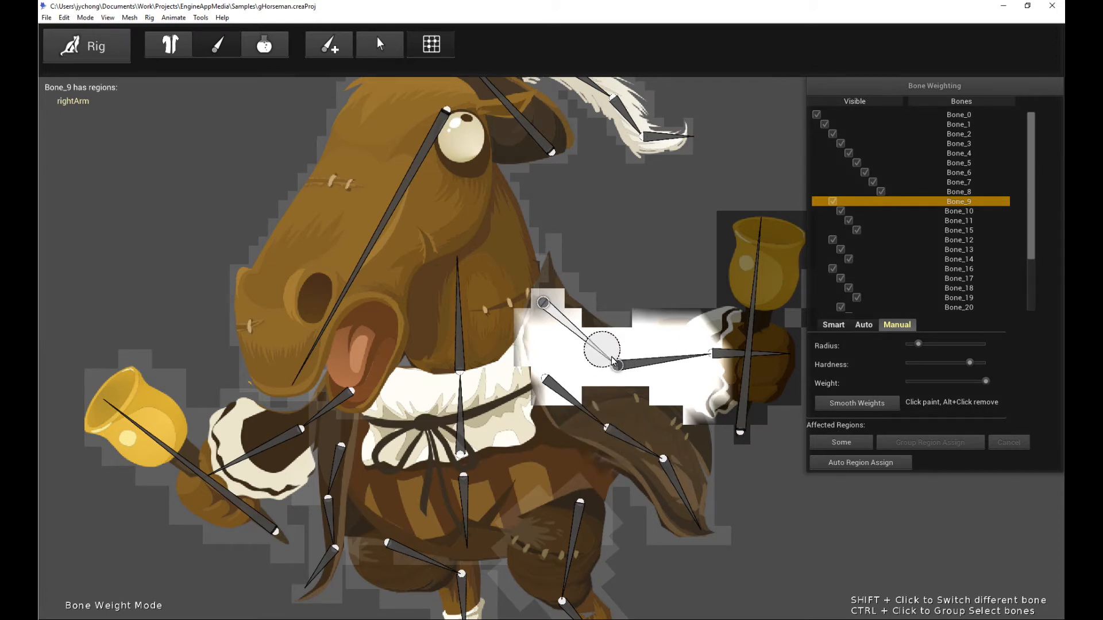
Extend Bone_9's full painted weight over the right forearm, cuff and hand
{"action": "mouse_move", "coordinate": [700, 349]}
{"action": "left_mouse_down"}
{"action": "mouse_move", "coordinate": [697, 372]}
{"action": "mouse_move", "coordinate": [701, 359]}
{"action": "mouse_move", "coordinate": [714, 364]}
{"action": "mouse_move", "coordinate": [709, 392]}
{"action": "mouse_move", "coordinate": [715, 379]}
{"action": "left_mouse_up"}
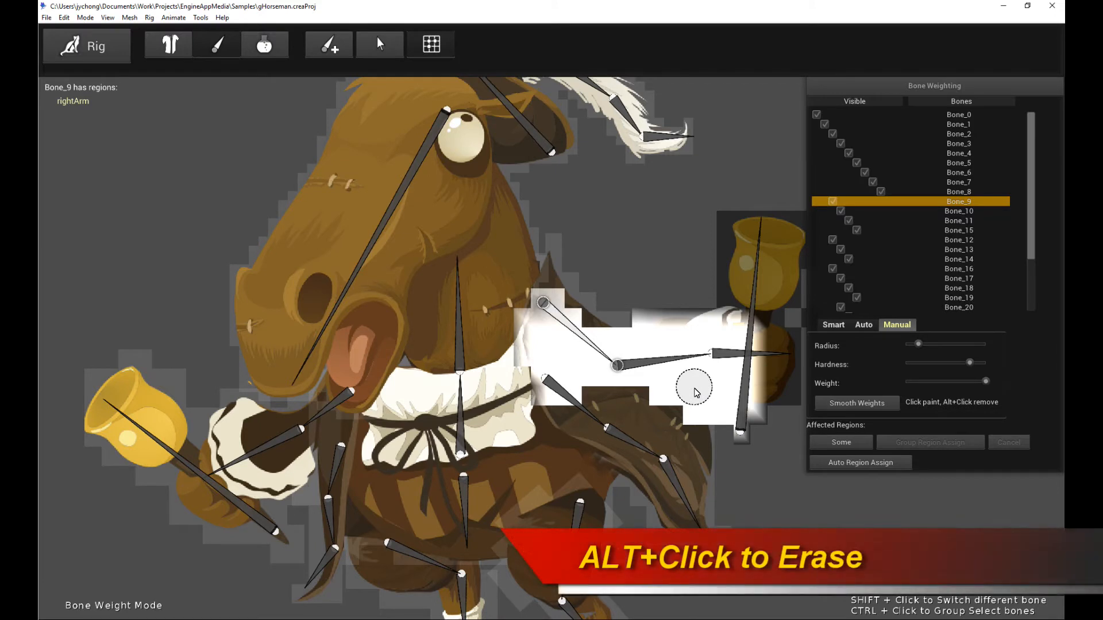
{"action": "mouse_move", "coordinate": [745, 448]}
{"action": "left_mouse_down"}
{"action": "mouse_move", "coordinate": [769, 365]}
{"action": "mouse_move", "coordinate": [762, 337]}
{"action": "mouse_move", "coordinate": [722, 305]}
{"action": "mouse_move", "coordinate": [616, 311]}
{"action": "mouse_move", "coordinate": [707, 323]}
{"action": "mouse_move", "coordinate": [757, 363]}
{"action": "mouse_move", "coordinate": [744, 428]}
{"action": "mouse_move", "coordinate": [518, 441]}
{"action": "mouse_move", "coordinate": [526, 407]}
{"action": "mouse_move", "coordinate": [635, 434]}
{"action": "left_mouse_up"}
{"action": "mouse_move", "coordinate": [670, 362]}
{"action": "left_mouse_down"}
{"action": "mouse_move", "coordinate": [725, 368]}
{"action": "mouse_move", "coordinate": [619, 362]}
{"action": "mouse_move", "coordinate": [729, 384]}
{"action": "mouse_move", "coordinate": [724, 365]}
{"action": "mouse_move", "coordinate": [745, 368]}
{"action": "mouse_move", "coordinate": [746, 388]}
{"action": "mouse_move", "coordinate": [730, 397]}
{"action": "mouse_move", "coordinate": [756, 365]}
{"action": "left_mouse_up"}
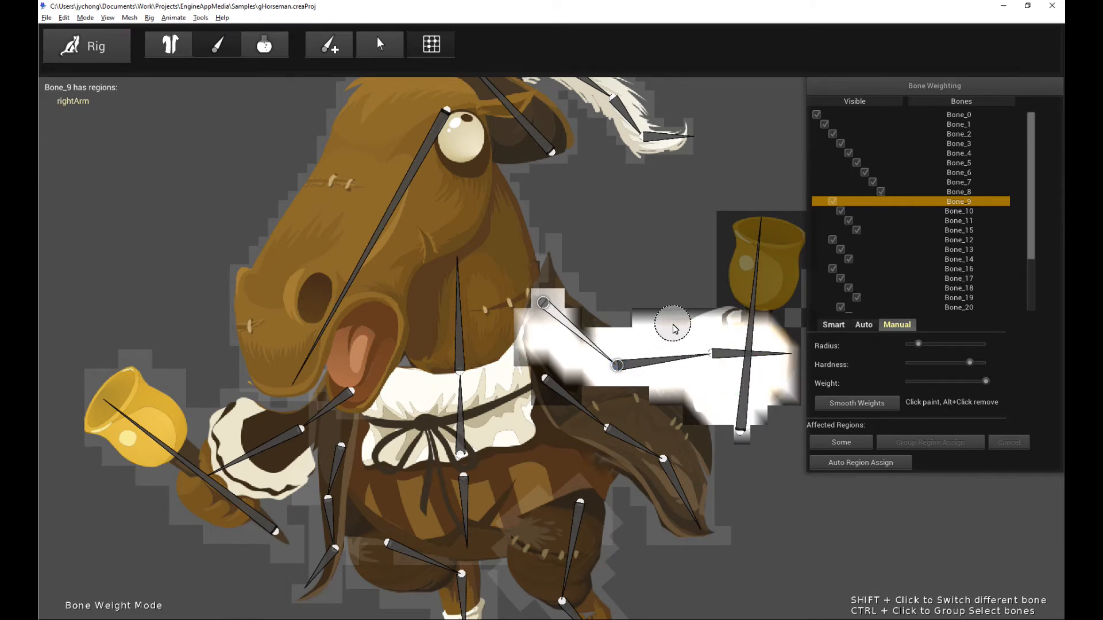
Erase Bone_9's weight from the right hand and along the arm's edges, and smooth the remaining weights
{"action": "mouse_move", "coordinate": [641, 317]}
{"action": "left_mouse_down"}
{"action": "mouse_move", "coordinate": [750, 322]}
{"action": "mouse_move", "coordinate": [780, 370]}
{"action": "mouse_move", "coordinate": [756, 432]}
{"action": "mouse_move", "coordinate": [683, 450]}
{"action": "mouse_move", "coordinate": [577, 443]}
{"action": "left_mouse_up"}
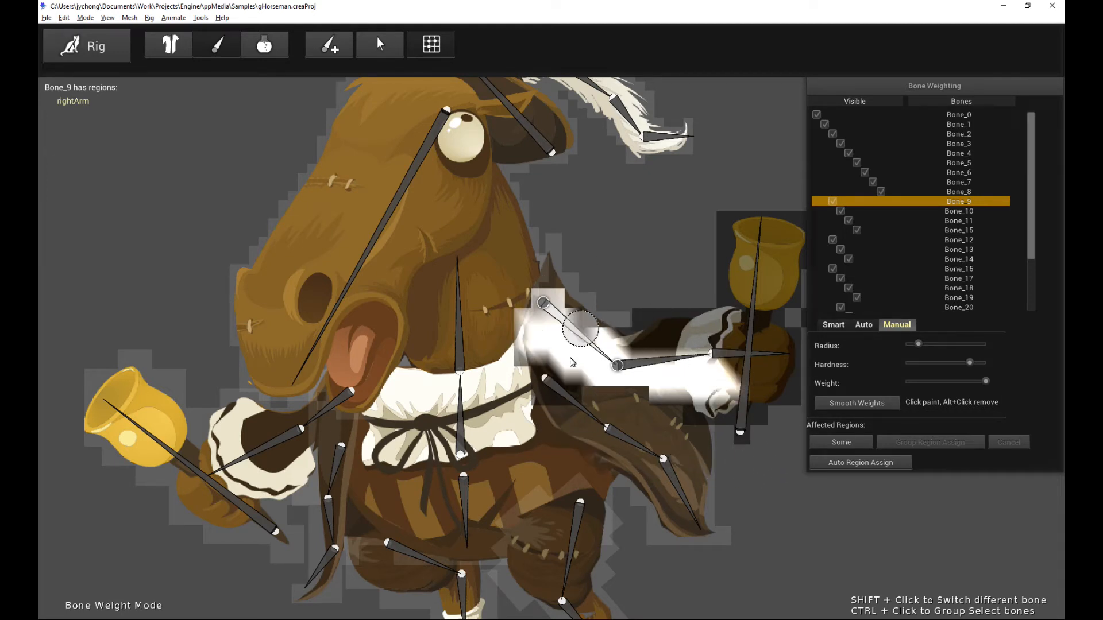
{"action": "left_click", "coordinate": [860, 403]}
{"action": "left_click", "coordinate": [860, 404]}
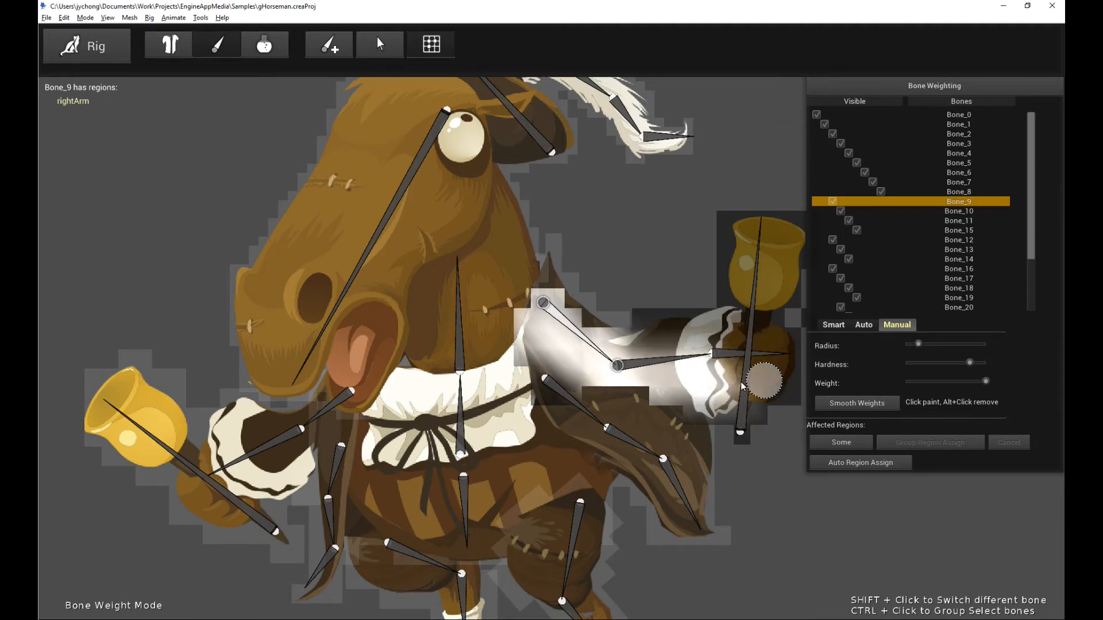
Erase Bone_9's leftover weight from the right forearm and cuff, and smooth the transition at the elbow
{"action": "mouse_move", "coordinate": [760, 376]}
{"action": "left_mouse_down"}
{"action": "mouse_move", "coordinate": [722, 408]}
{"action": "mouse_move", "coordinate": [734, 334]}
{"action": "mouse_move", "coordinate": [700, 319]}
{"action": "mouse_move", "coordinate": [696, 414]}
{"action": "left_mouse_up"}
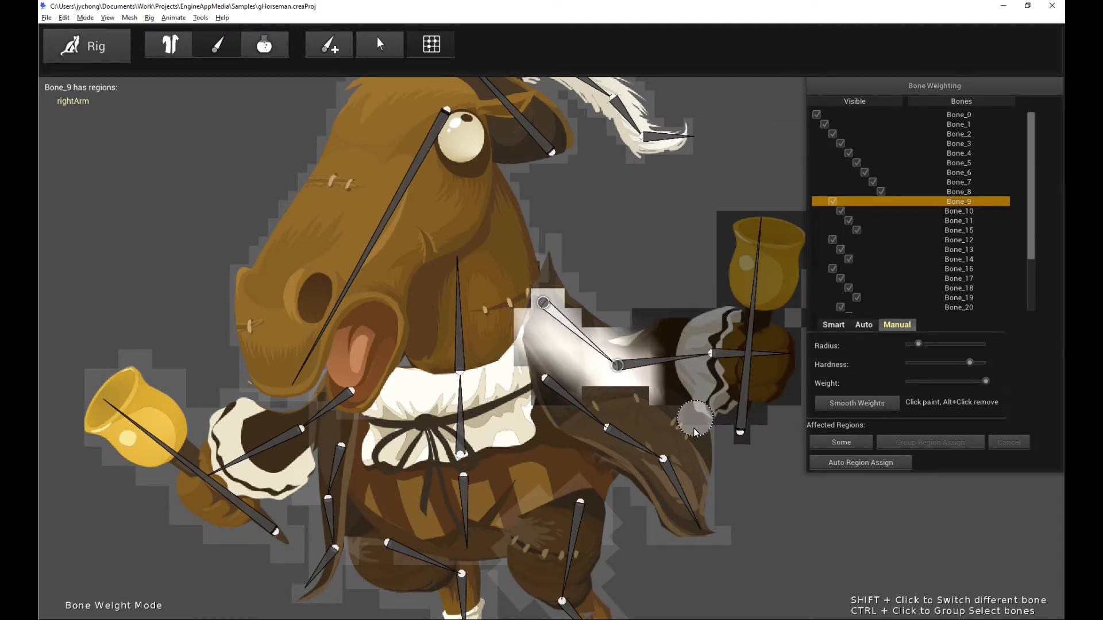
{"action": "left_click_drag", "start_coordinate": [684, 306], "coordinate": [677, 389]}
{"action": "left_click", "coordinate": [859, 404]}
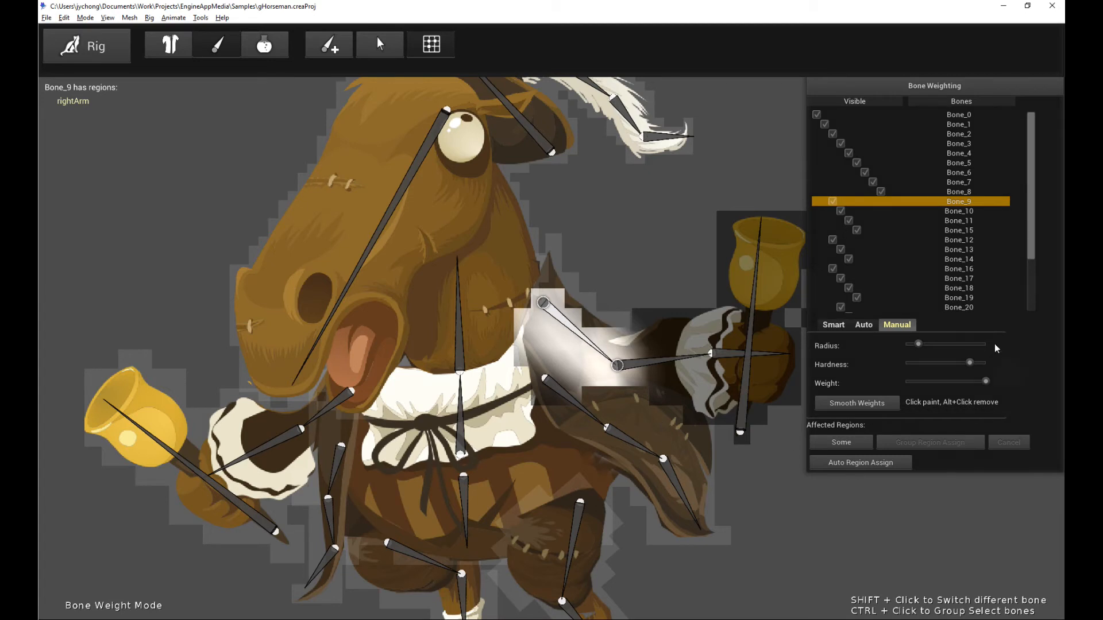
Switch Bone_9 to automatic weighting and slightly reduce its radius
{"action": "left_click", "coordinate": [866, 325]}
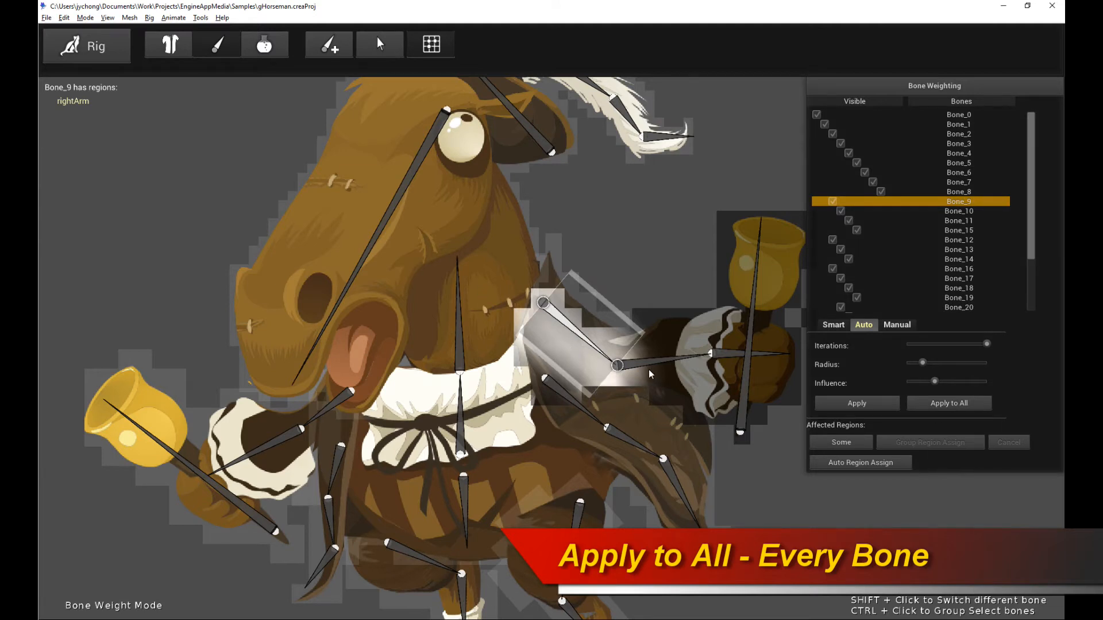
{"action": "scroll", "coordinate": [649, 370], "scroll_direction": "down", "scroll_amount": 3}
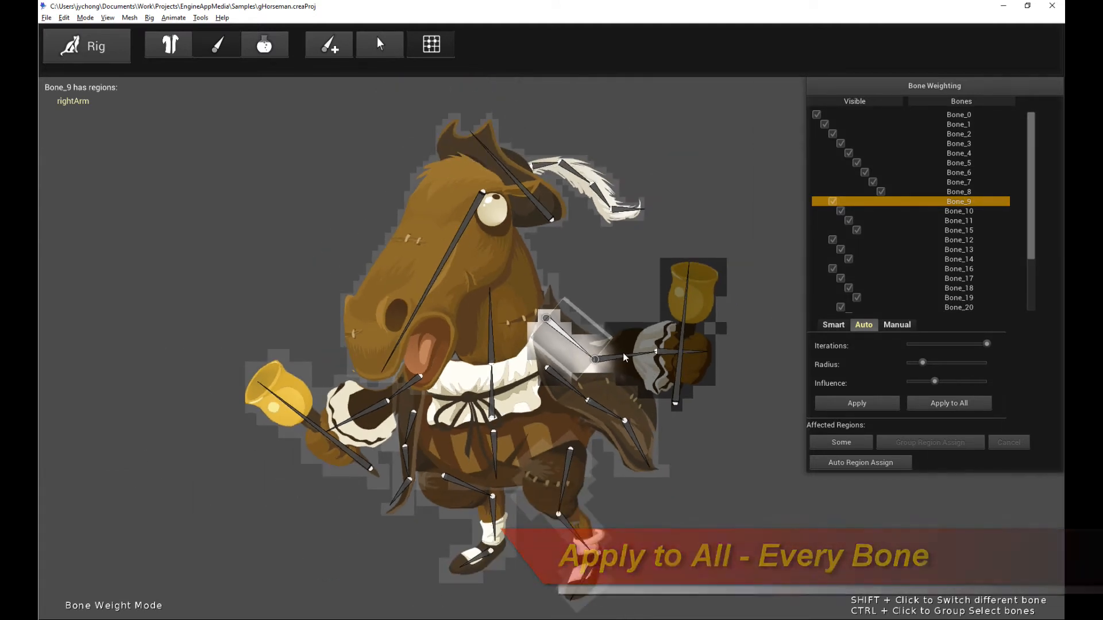
{"action": "scroll", "coordinate": [709, 398], "scroll_direction": "up", "scroll_amount": 3}
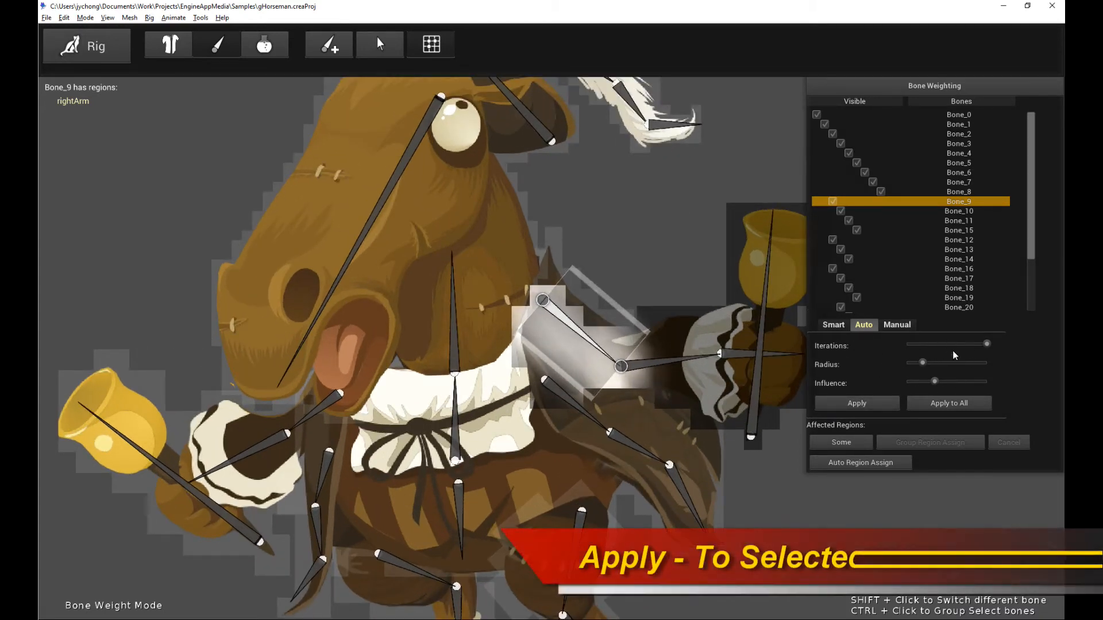
{"action": "scroll", "coordinate": [573, 342], "scroll_direction": "up", "scroll_amount": 1}
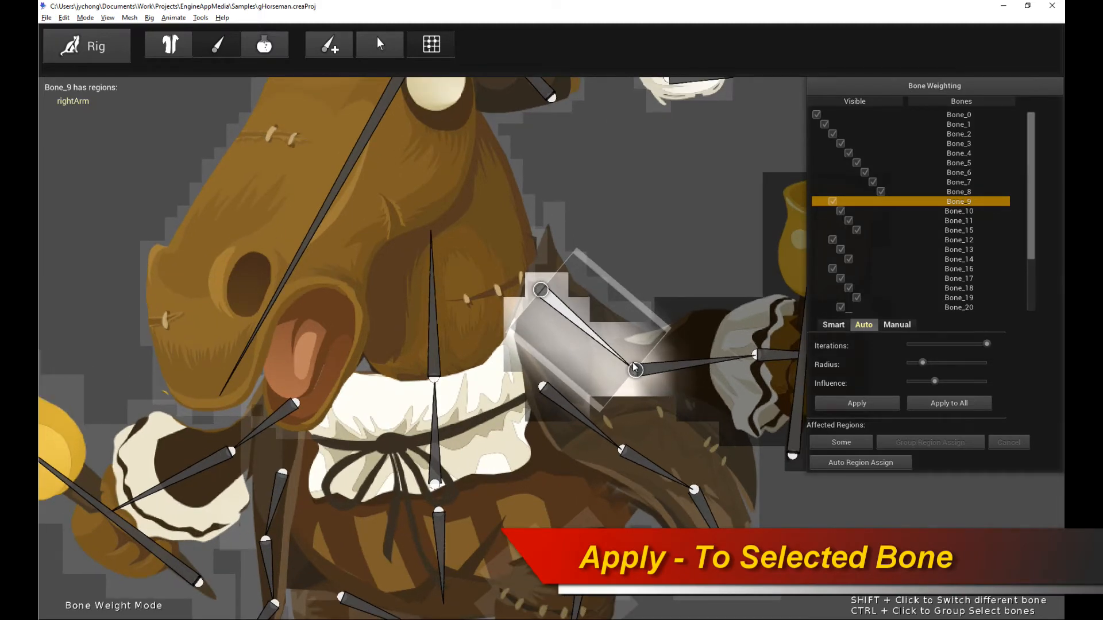
{"action": "scroll", "coordinate": [635, 369], "scroll_direction": "down", "scroll_amount": 1}
{"action": "scroll", "coordinate": [536, 348], "scroll_direction": "down", "scroll_amount": 1}
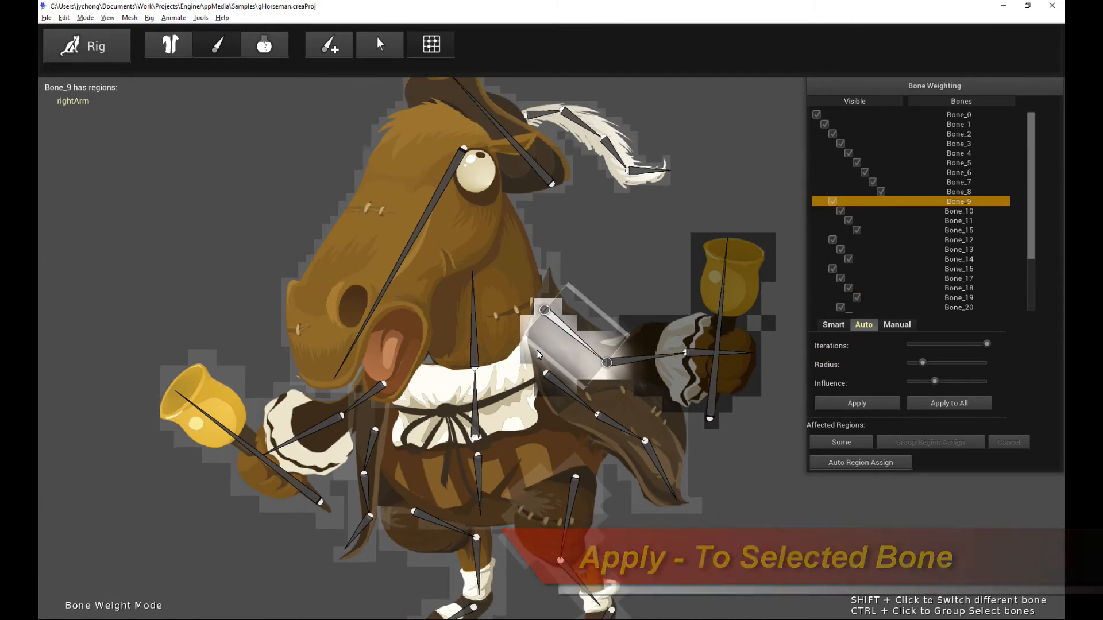
{"action": "scroll", "coordinate": [632, 353], "scroll_direction": "up", "scroll_amount": 1}
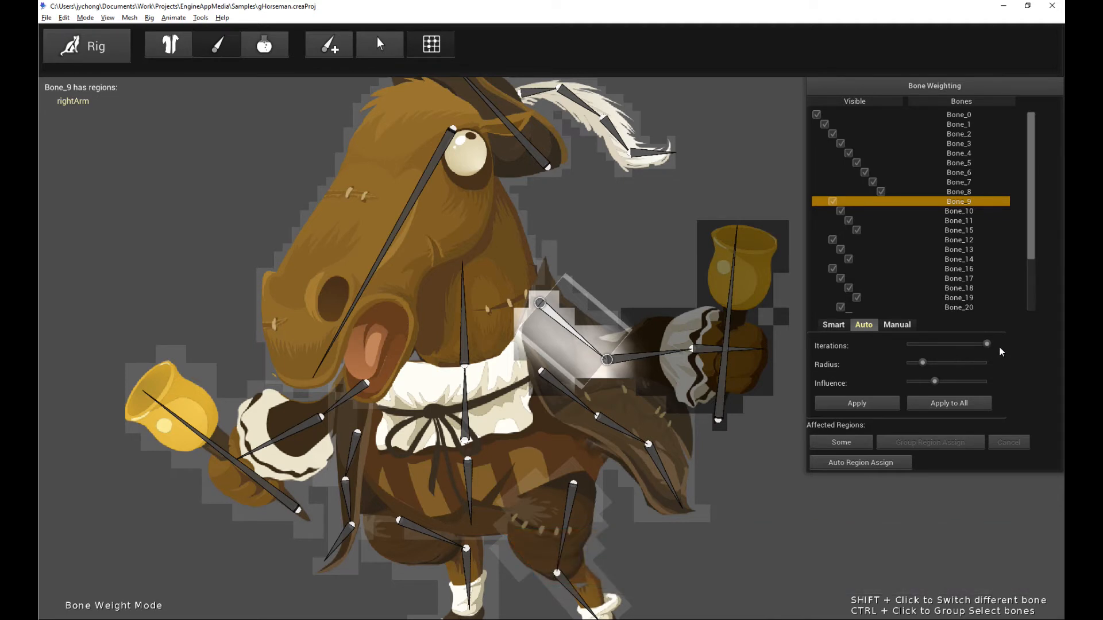
{"action": "left_click", "coordinate": [922, 364]}
{"action": "left_click_drag", "start_coordinate": [924, 367], "coordinate": [919, 364]}
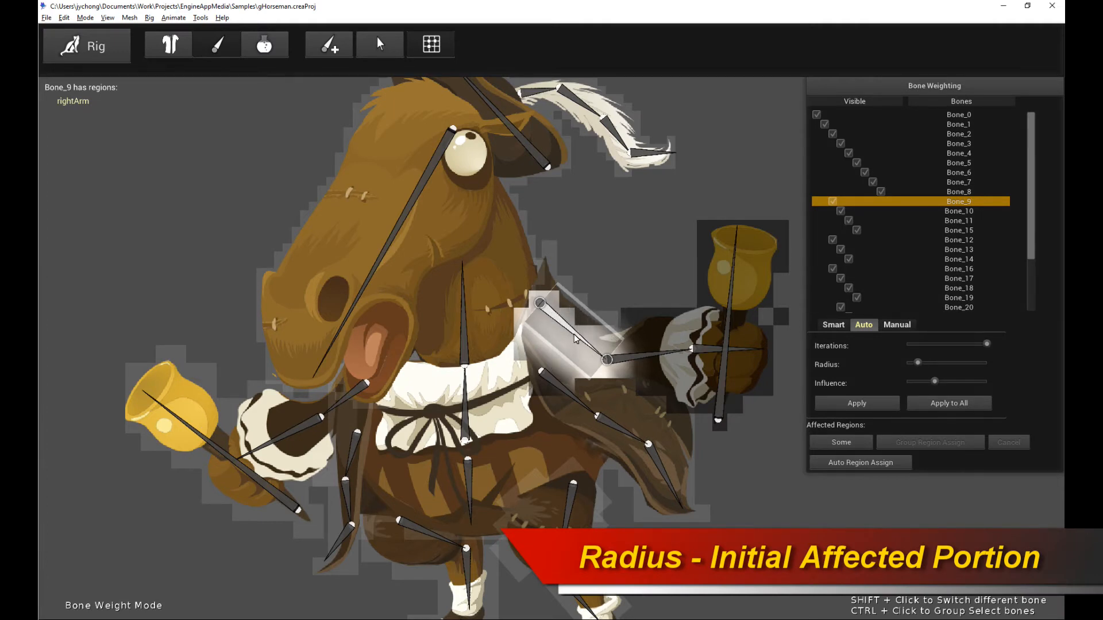
Enlarge Bone_9's radius well beyond the upper arm and apply the automatic weights to this bone
{"action": "scroll", "coordinate": [589, 352], "scroll_direction": "up", "scroll_amount": 2}
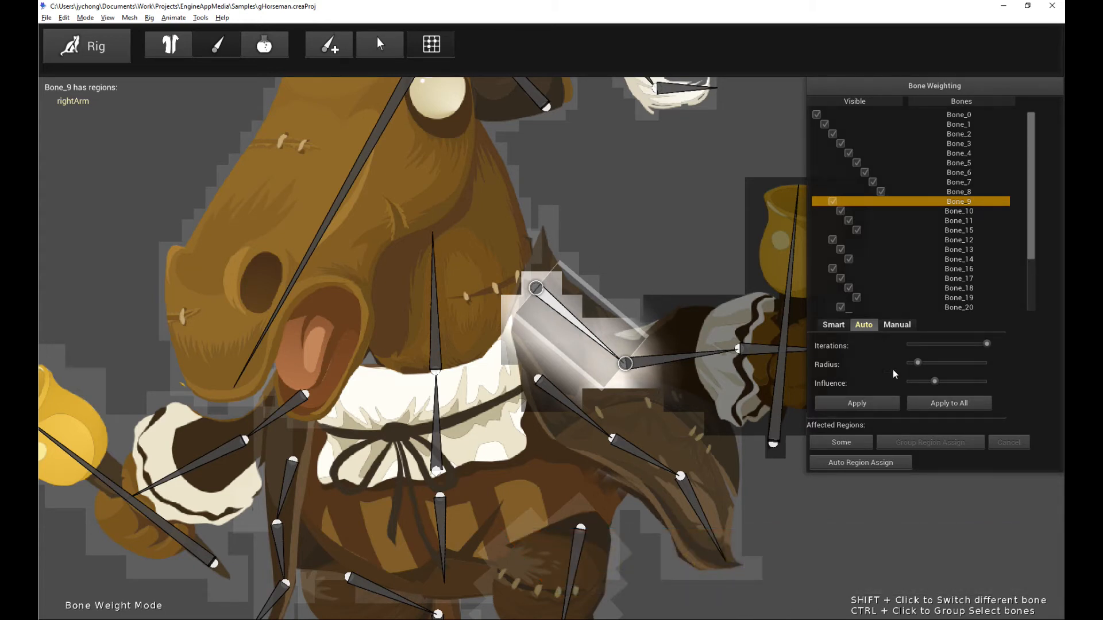
{"action": "left_click_drag", "start_coordinate": [918, 362], "coordinate": [939, 360]}
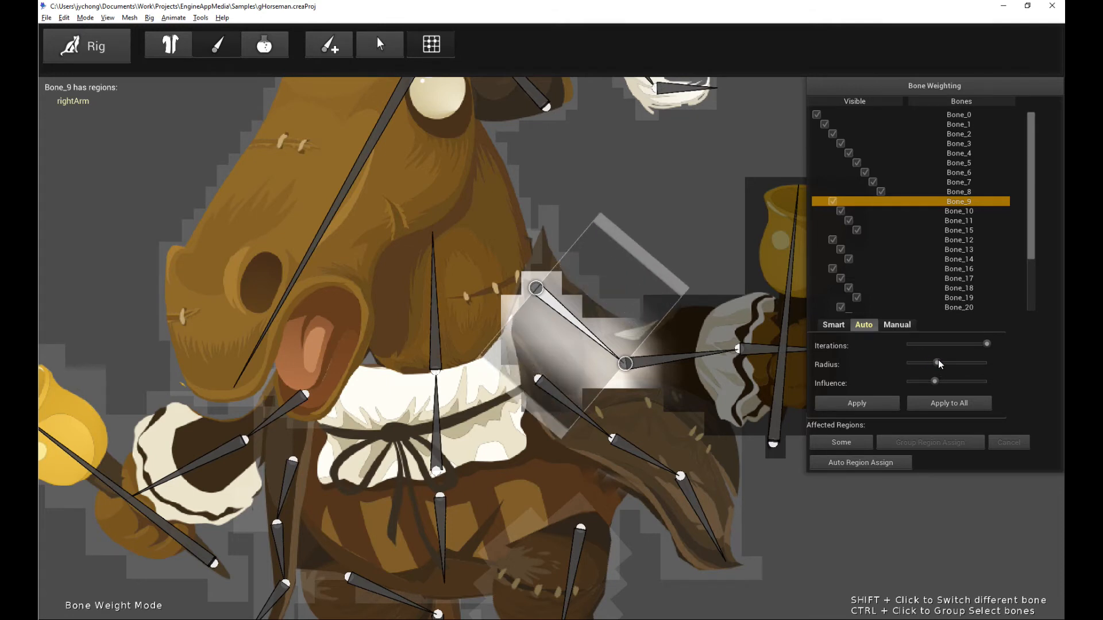
{"action": "left_click", "coordinate": [867, 403]}
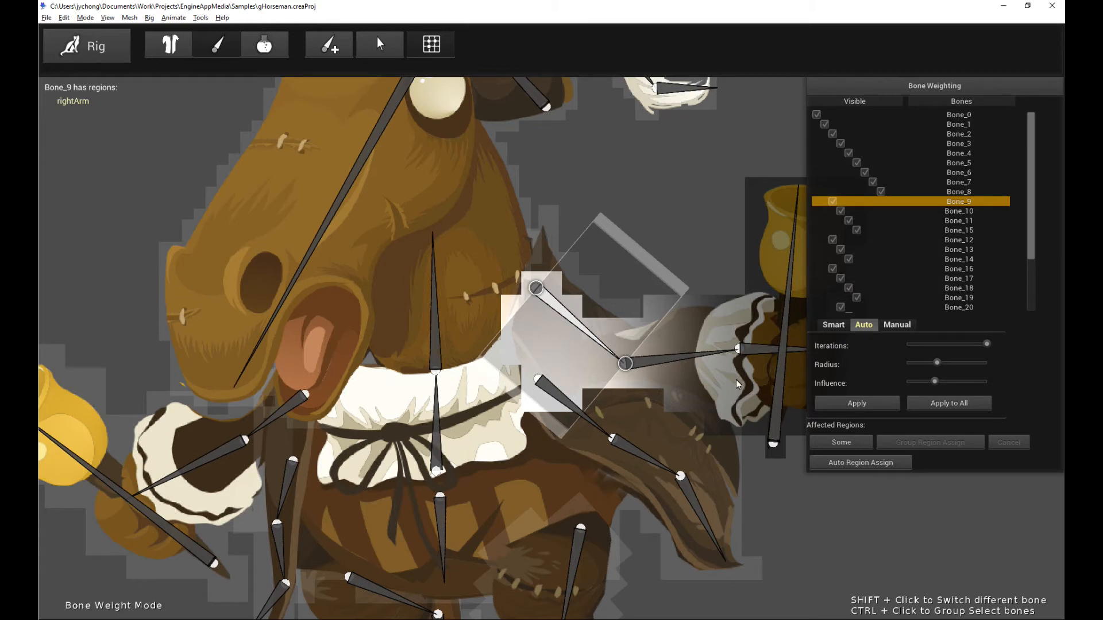
Shrink Bone_9's radius to a narrow band around the bone and reapply the automatic weights
{"action": "scroll", "coordinate": [542, 338], "scroll_direction": "down", "scroll_amount": 2}
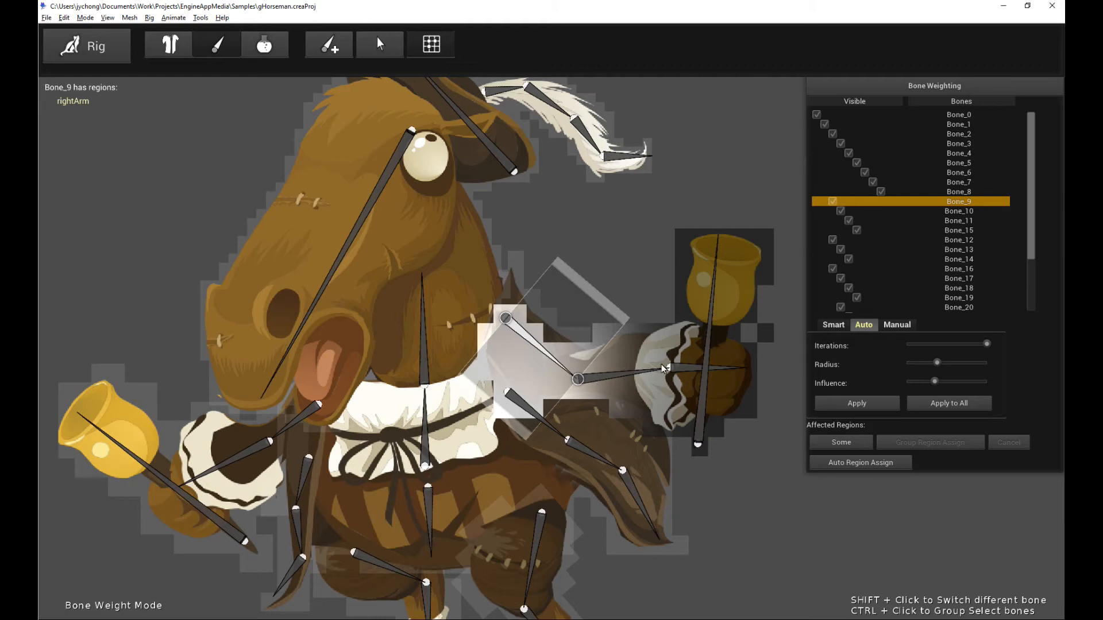
{"action": "left_click", "coordinate": [937, 365]}
{"action": "left_click_drag", "start_coordinate": [937, 366], "coordinate": [913, 366]}
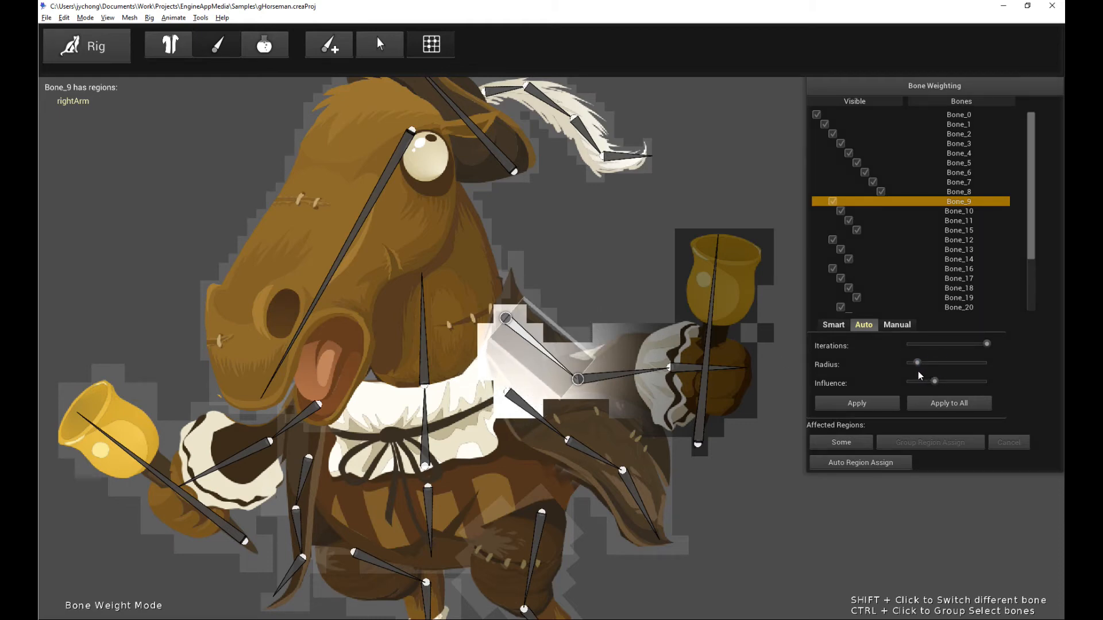
{"action": "left_click", "coordinate": [869, 403]}
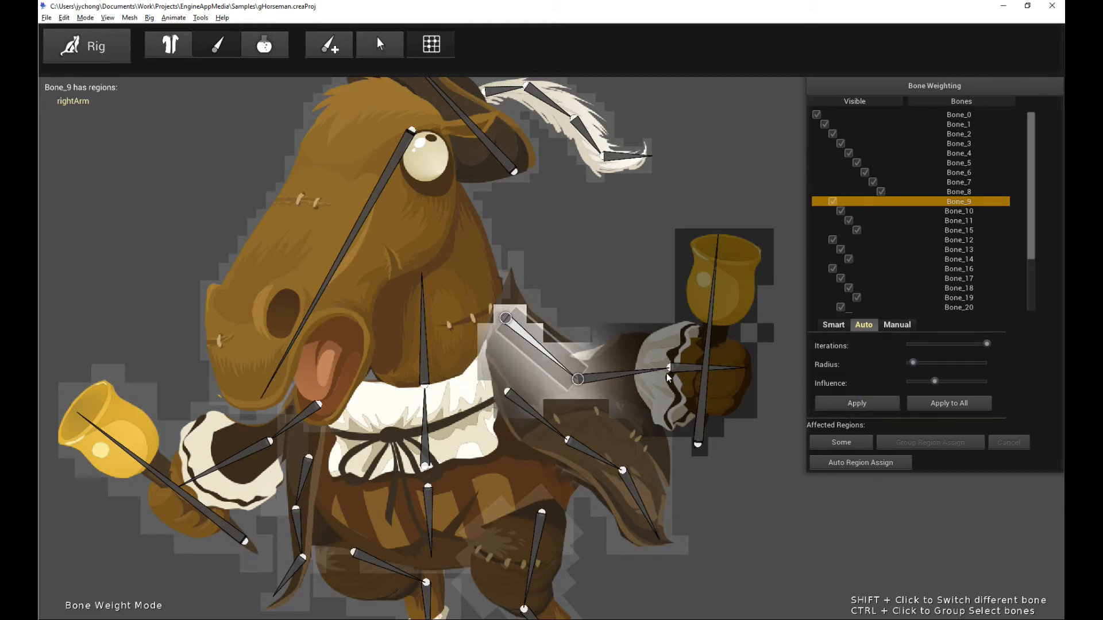
Lower Bone_9's influence and apply the automatic weights, first to this bone and then to all bones
{"action": "scroll", "coordinate": [553, 349], "scroll_direction": "up", "scroll_amount": 2}
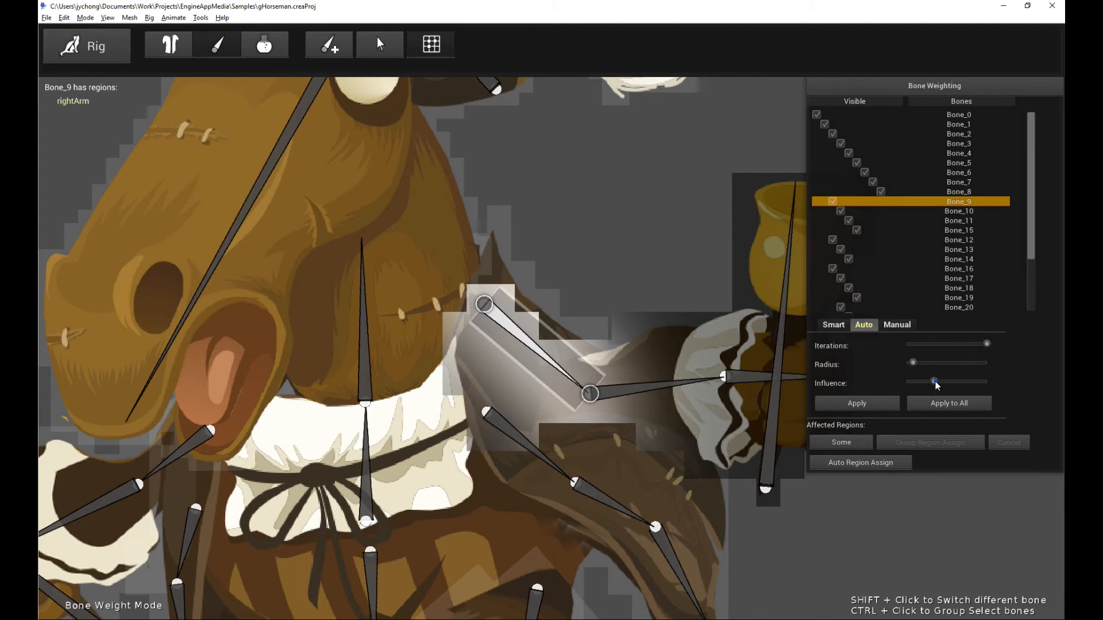
{"action": "left_click_drag", "start_coordinate": [935, 381], "coordinate": [929, 382]}
{"action": "left_click", "coordinate": [868, 403]}
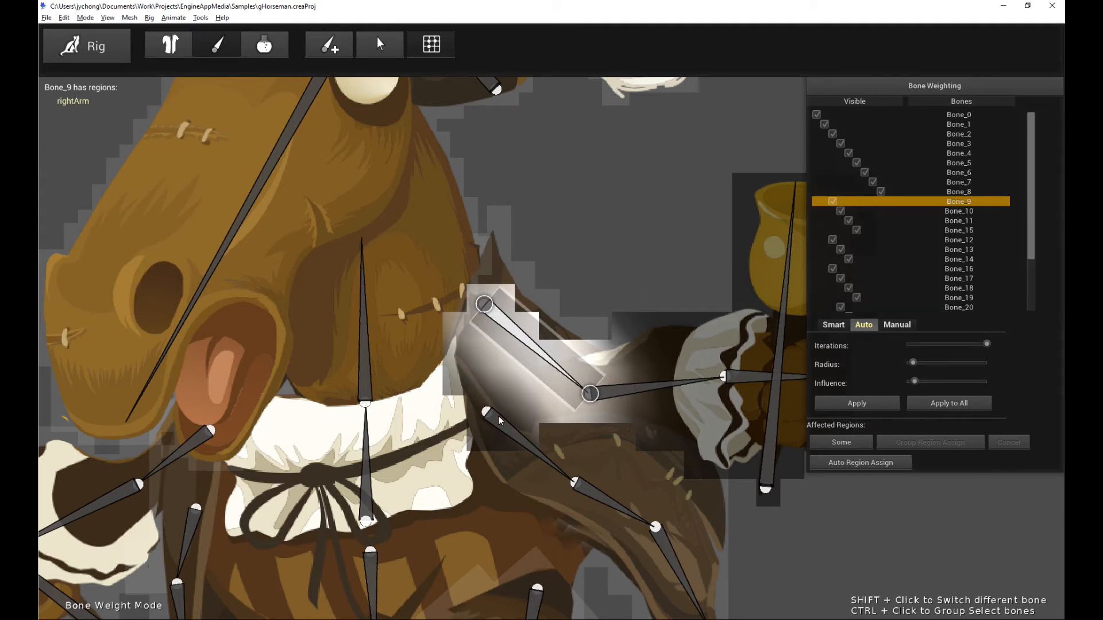
{"action": "scroll", "coordinate": [553, 351], "scroll_direction": "down", "scroll_amount": 1}
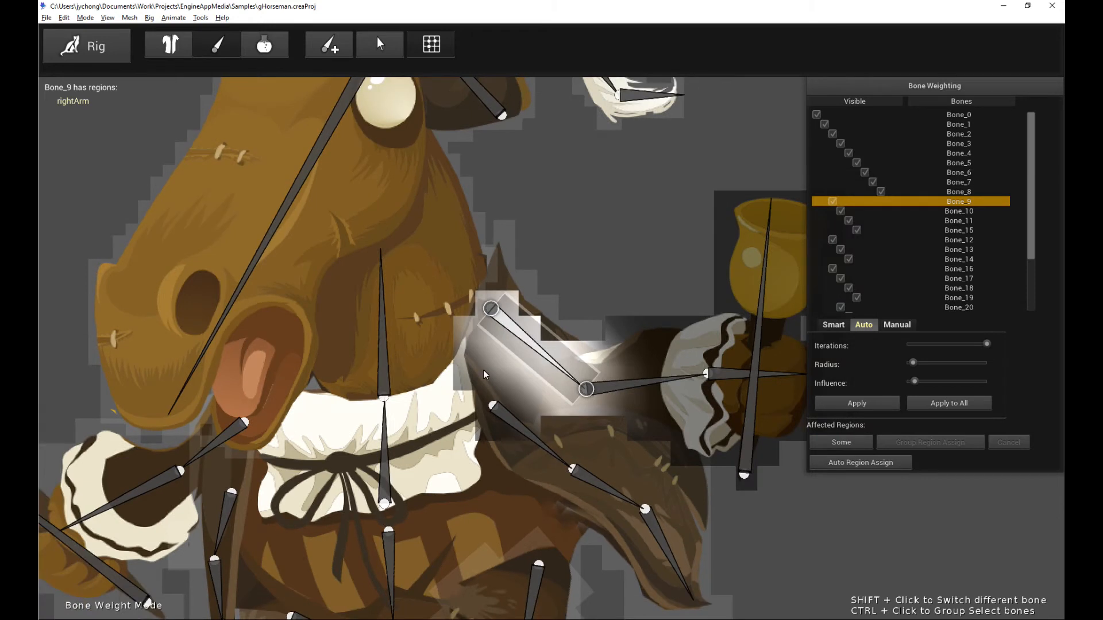
{"action": "left_click", "coordinate": [946, 403]}
Check the new automatic weights of the right forearm, hand and goblet bones and of the neck and head bones
{"action": "left_click", "coordinate": [667, 379]}
{"action": "left_click", "coordinate": [731, 376]}
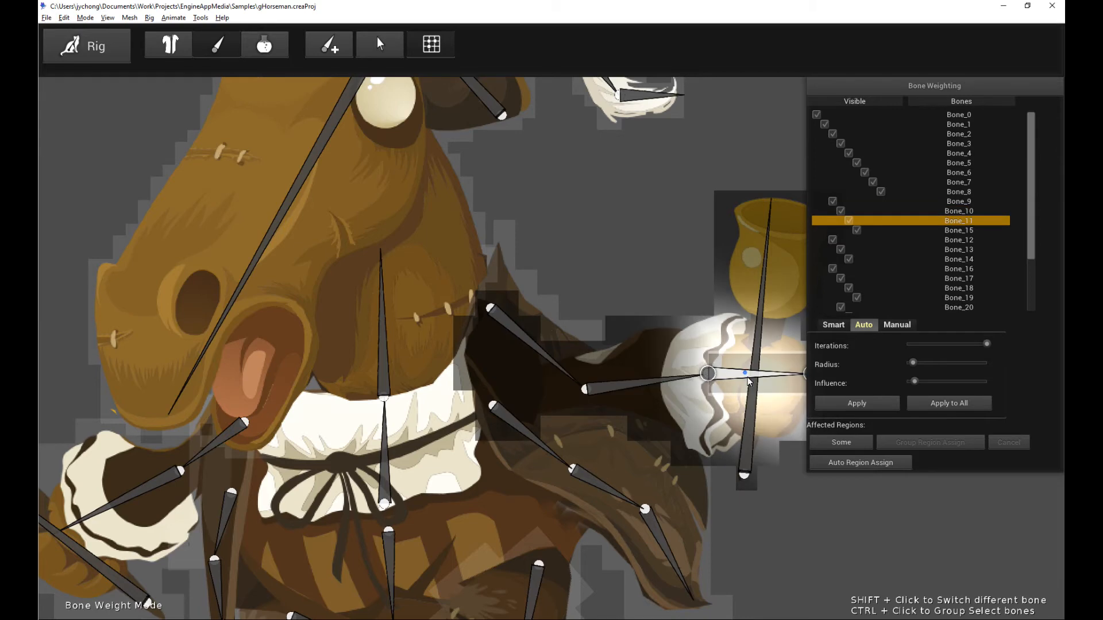
{"action": "left_click", "coordinate": [749, 400]}
{"action": "left_click", "coordinate": [379, 297]}
{"action": "left_click", "coordinate": [272, 232]}
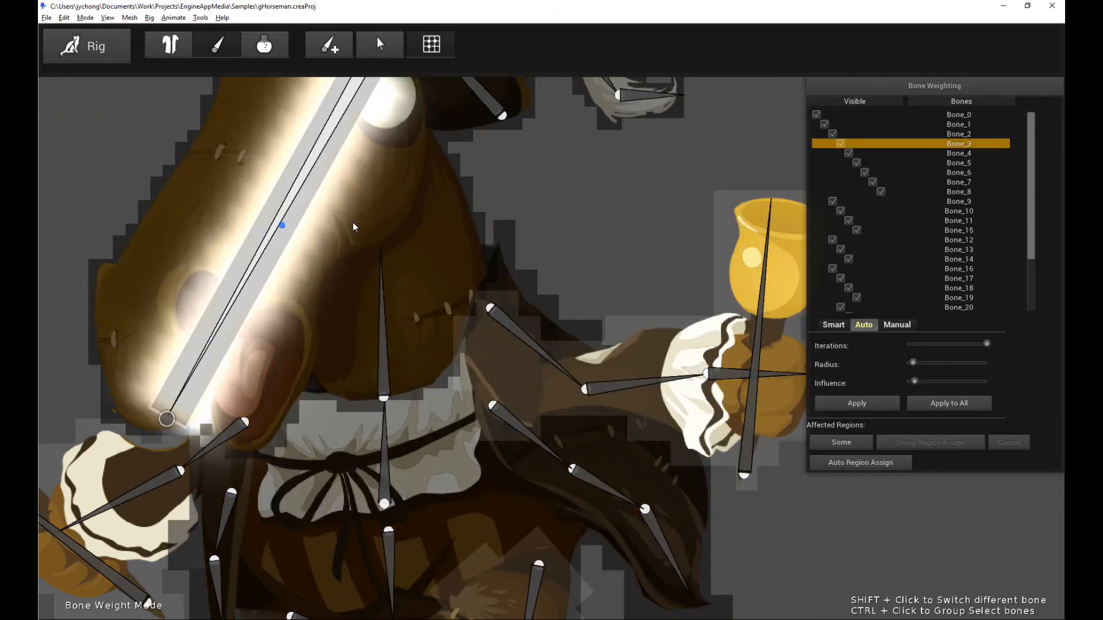
Check the new automatic weights of the hat and feather bones and of Bone_14 in the left hand
{"action": "scroll", "coordinate": [439, 290], "scroll_direction": "down", "scroll_amount": 3}
{"action": "left_click", "coordinate": [499, 228], "text": "shift"}
{"action": "left_click", "coordinate": [512, 194], "text": "shift"}
{"action": "left_click", "coordinate": [549, 201], "text": "shift"}
{"action": "left_click", "coordinate": [585, 227], "text": "shift"}
{"action": "left_click", "coordinate": [610, 246], "text": "shift"}
{"action": "left_click_drag", "start_coordinate": [549, 364], "coordinate": [592, 293]}
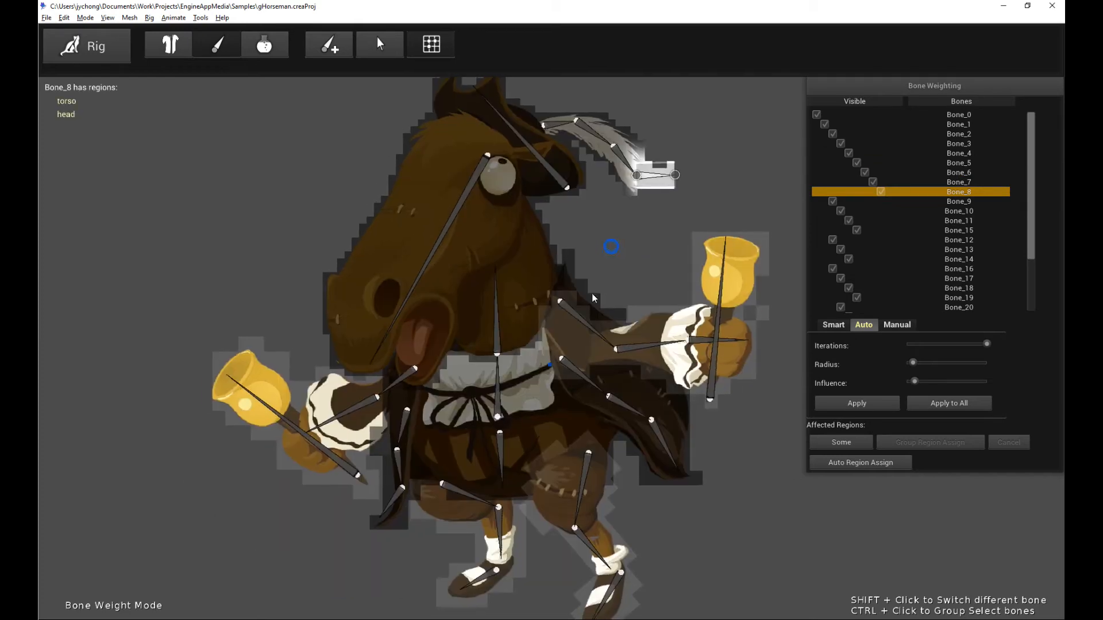
{"action": "left_click", "coordinate": [257, 402], "text": "shift"}
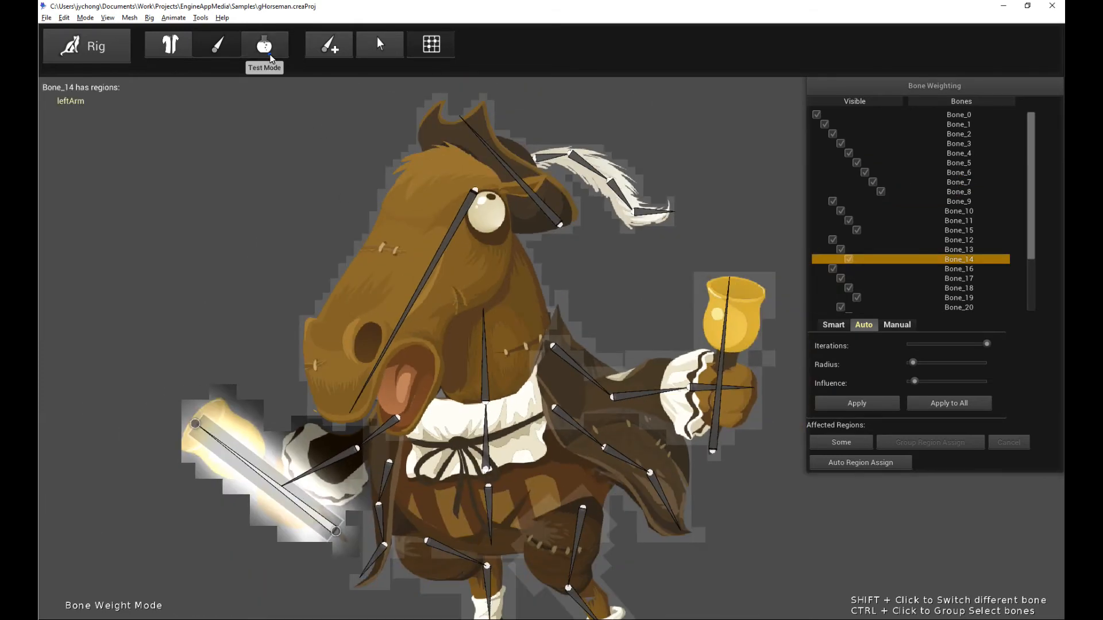
Enter the rig test mode and move the hat bone and the head bone to see how the mesh deforms
{"action": "left_click", "coordinate": [264, 46]}
{"action": "left_click", "coordinate": [527, 181]}
{"action": "mouse_move", "coordinate": [457, 116]}
{"action": "left_mouse_down"}
{"action": "mouse_move", "coordinate": [505, 118]}
{"action": "mouse_move", "coordinate": [471, 128]}
{"action": "left_mouse_up"}
{"action": "left_click", "coordinate": [410, 302]}
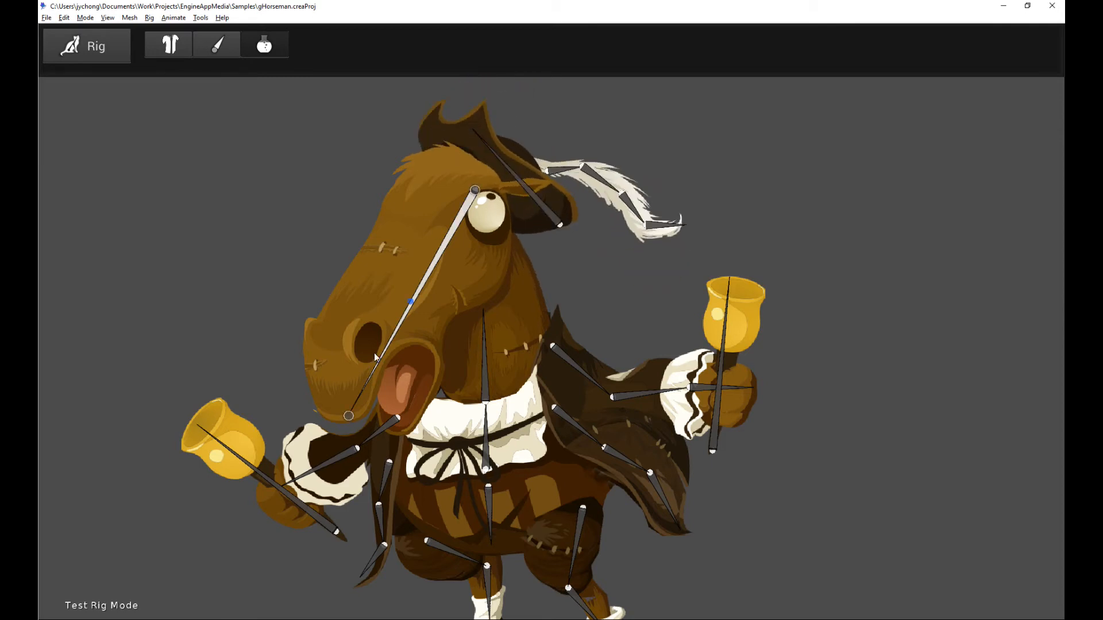
{"action": "left_click_drag", "start_coordinate": [349, 416], "coordinate": [352, 376]}
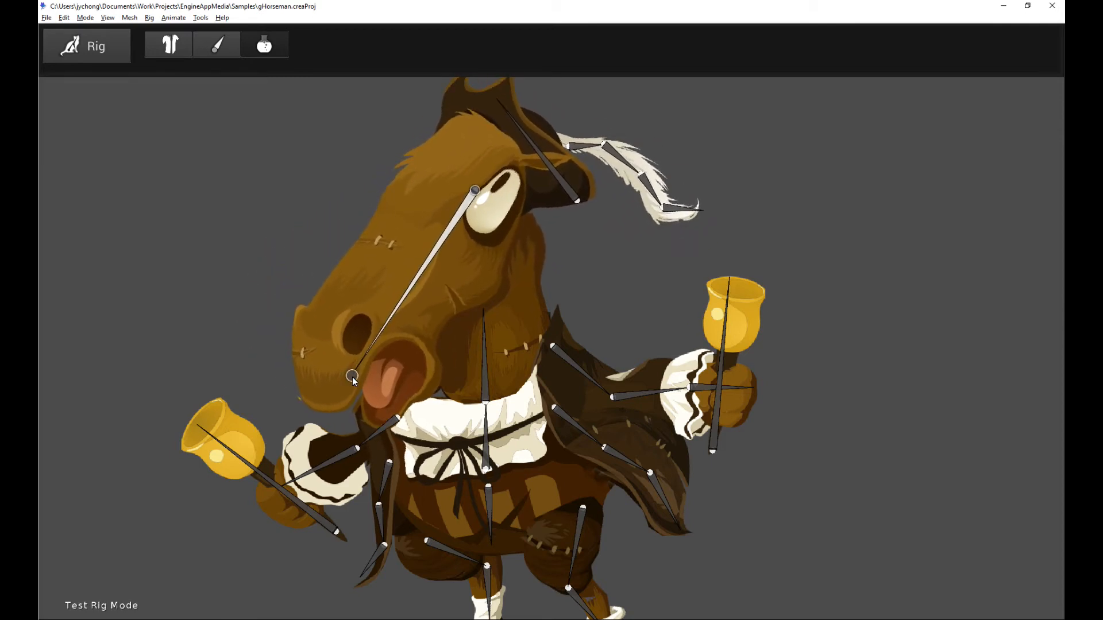
Test the deformation of the right upper arm, goblet, right hand and coat bones by moving each one
{"action": "left_click", "coordinate": [587, 376]}
{"action": "mouse_move", "coordinate": [612, 397]}
{"action": "left_mouse_down"}
{"action": "mouse_move", "coordinate": [632, 352]}
{"action": "mouse_move", "coordinate": [624, 397]}
{"action": "left_mouse_up"}
{"action": "left_click", "coordinate": [732, 326]}
{"action": "mouse_move", "coordinate": [734, 268]}
{"action": "left_mouse_down"}
{"action": "mouse_move", "coordinate": [770, 272]}
{"action": "mouse_move", "coordinate": [728, 274]}
{"action": "left_mouse_up"}
{"action": "left_click", "coordinate": [746, 372]}
{"action": "mouse_move", "coordinate": [762, 375]}
{"action": "left_mouse_down"}
{"action": "mouse_move", "coordinate": [767, 330]}
{"action": "mouse_move", "coordinate": [760, 377]}
{"action": "left_mouse_up"}
{"action": "left_click", "coordinate": [633, 459]}
{"action": "left_click_drag", "start_coordinate": [650, 473], "coordinate": [651, 489]}
Return to bone rigging, select the right upper arm bone Bone_9 and open its bone weighting
{"action": "left_click", "coordinate": [230, 48]}
{"action": "left_click", "coordinate": [598, 393]}
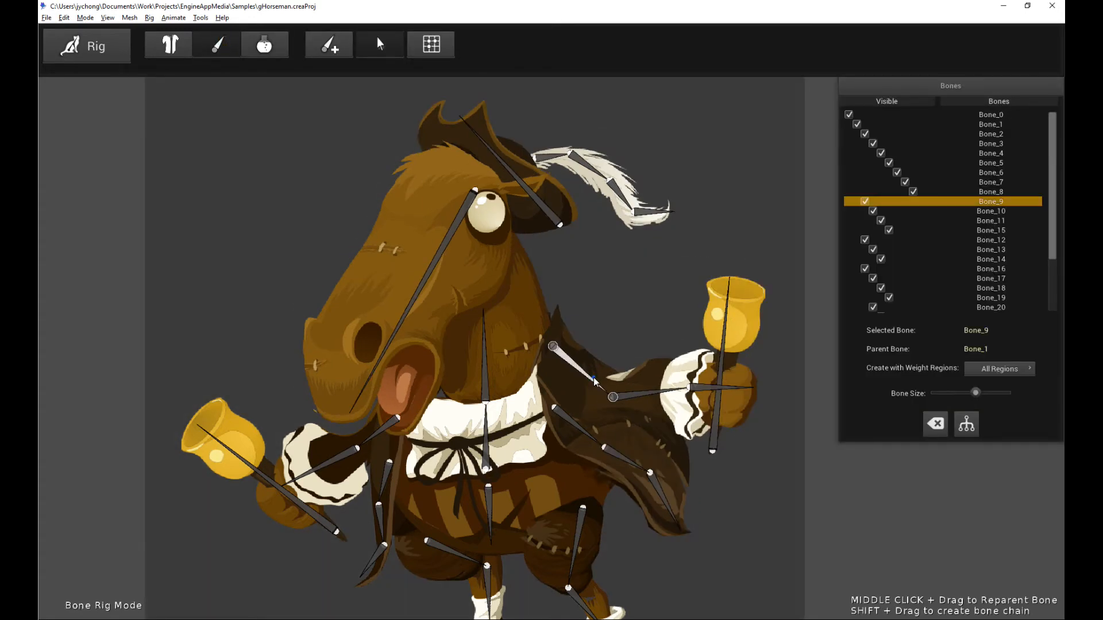
{"action": "left_click", "coordinate": [430, 44]}
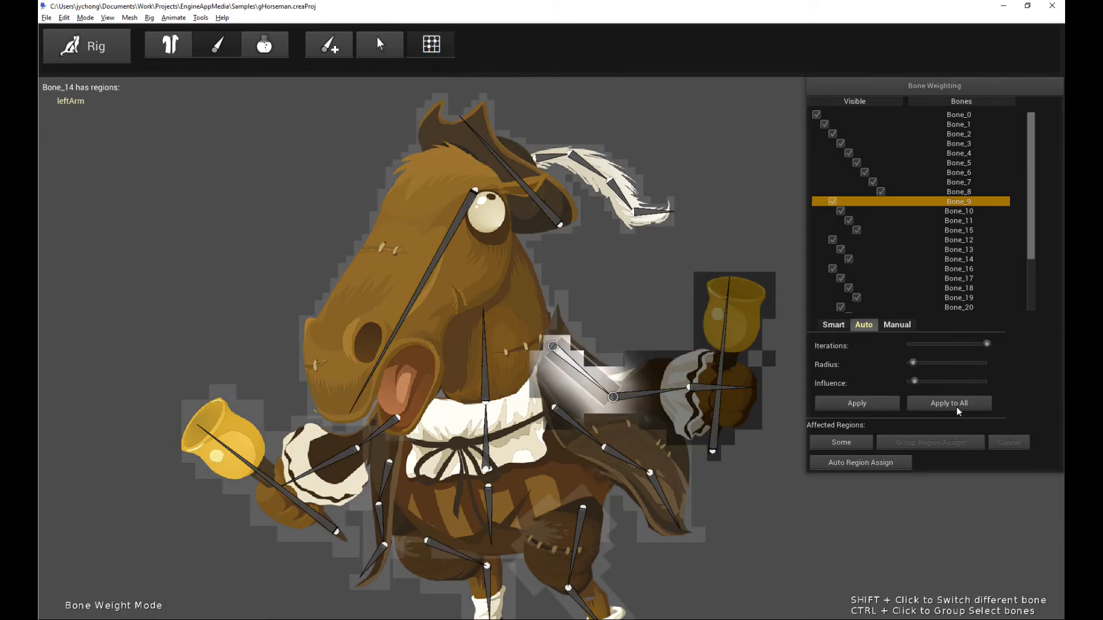
{"action": "scroll", "coordinate": [622, 358], "scroll_direction": "up", "scroll_amount": 3}
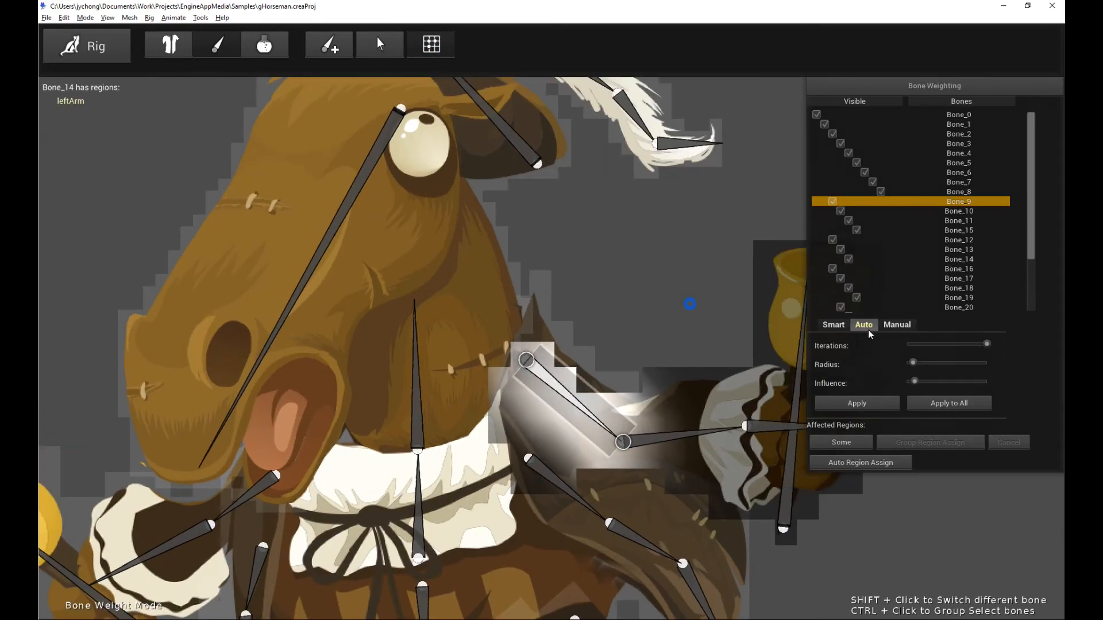
{"action": "scroll", "coordinate": [597, 373], "scroll_direction": "down", "scroll_amount": 1}
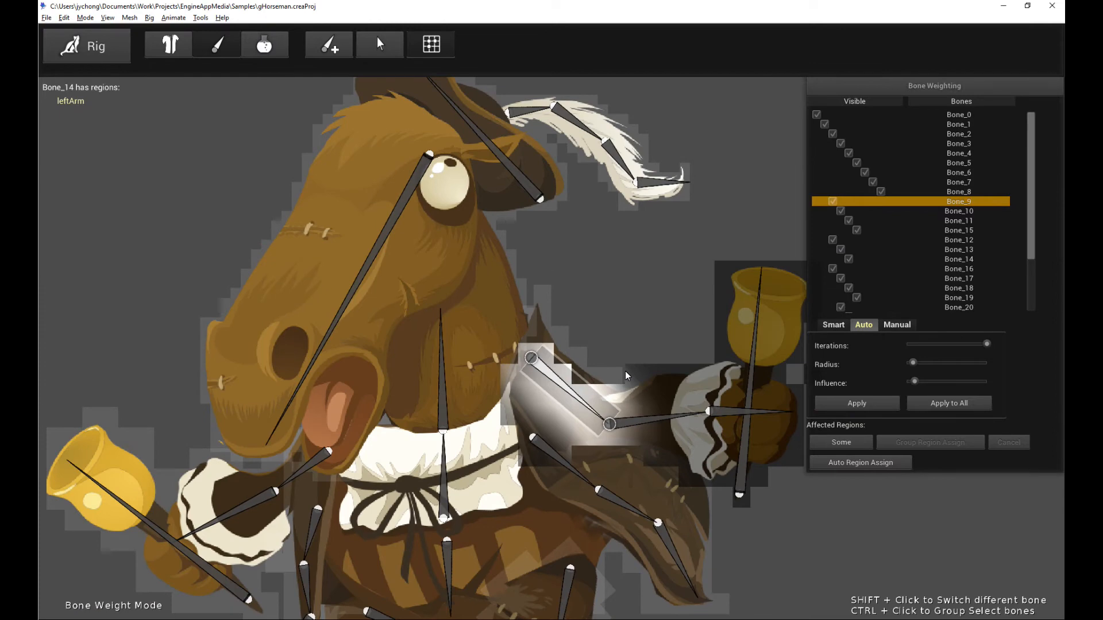
{"action": "scroll", "coordinate": [655, 371], "scroll_direction": "down", "scroll_amount": 3}
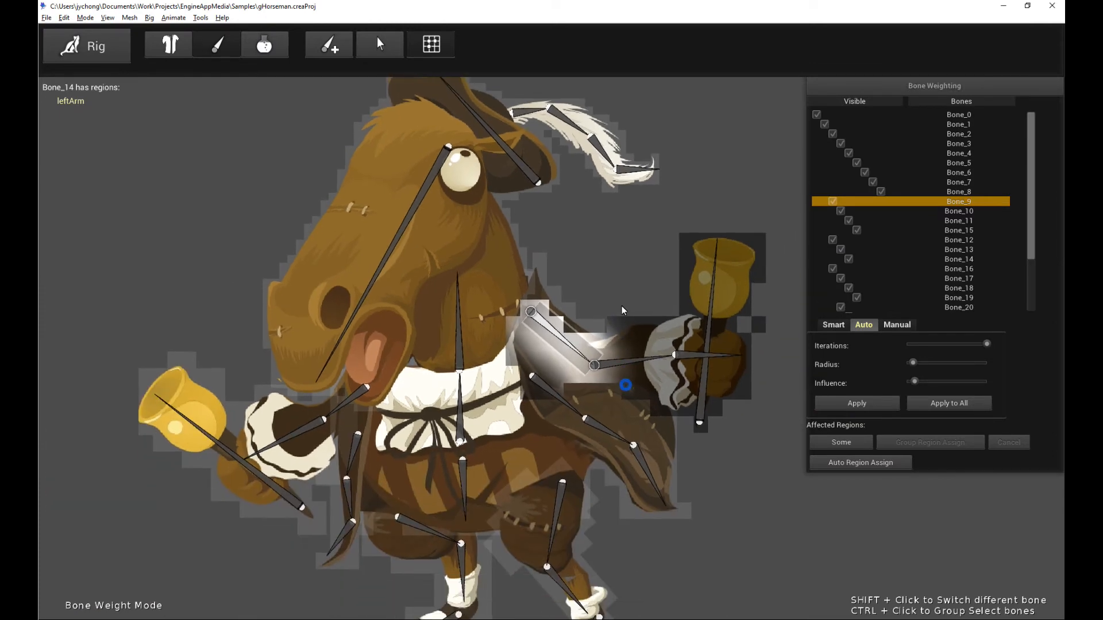
{"action": "scroll", "coordinate": [620, 288], "scroll_direction": "down", "scroll_amount": 1}
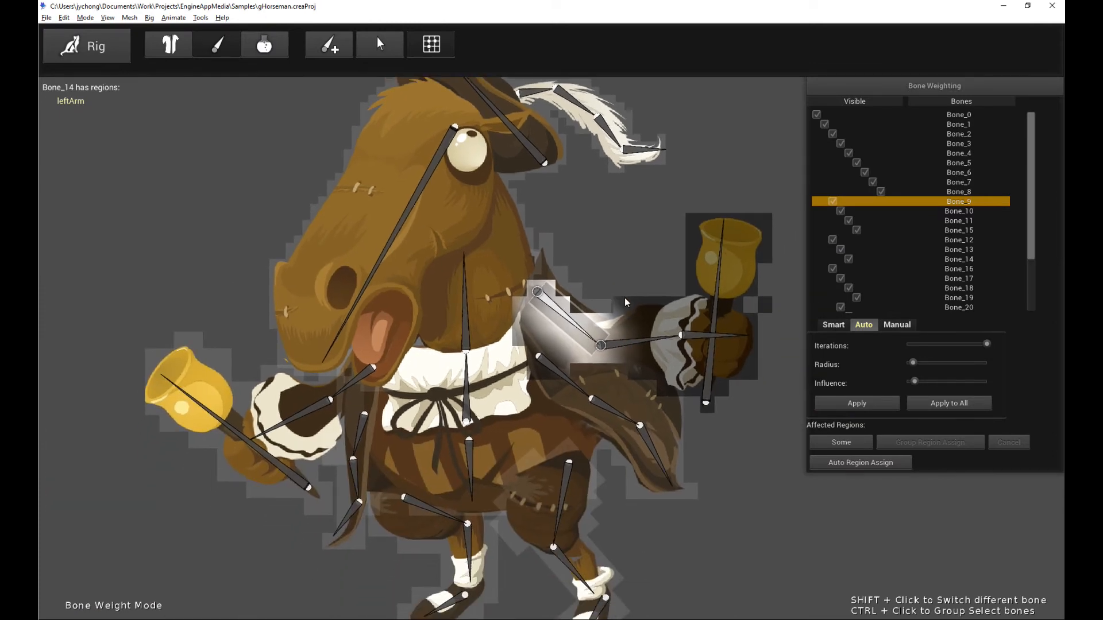
{"action": "scroll", "coordinate": [627, 304], "scroll_direction": "down", "scroll_amount": 1}
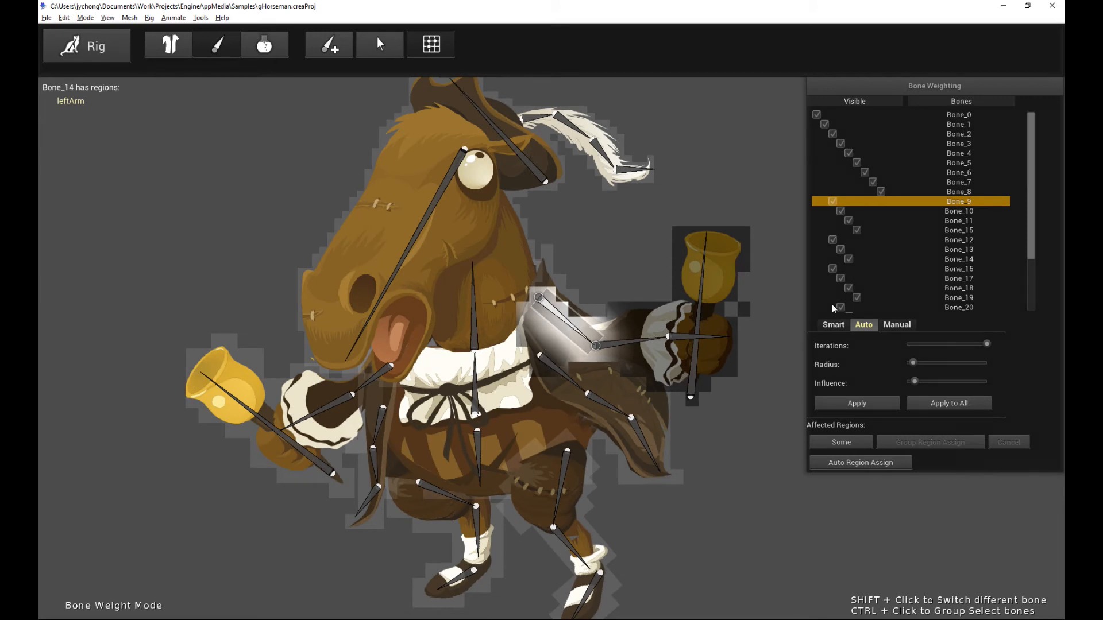
Switch the bone weighting to the Smart method and raise the smooth iterations slightly, close to the maximum
{"action": "left_click", "coordinate": [832, 326]}
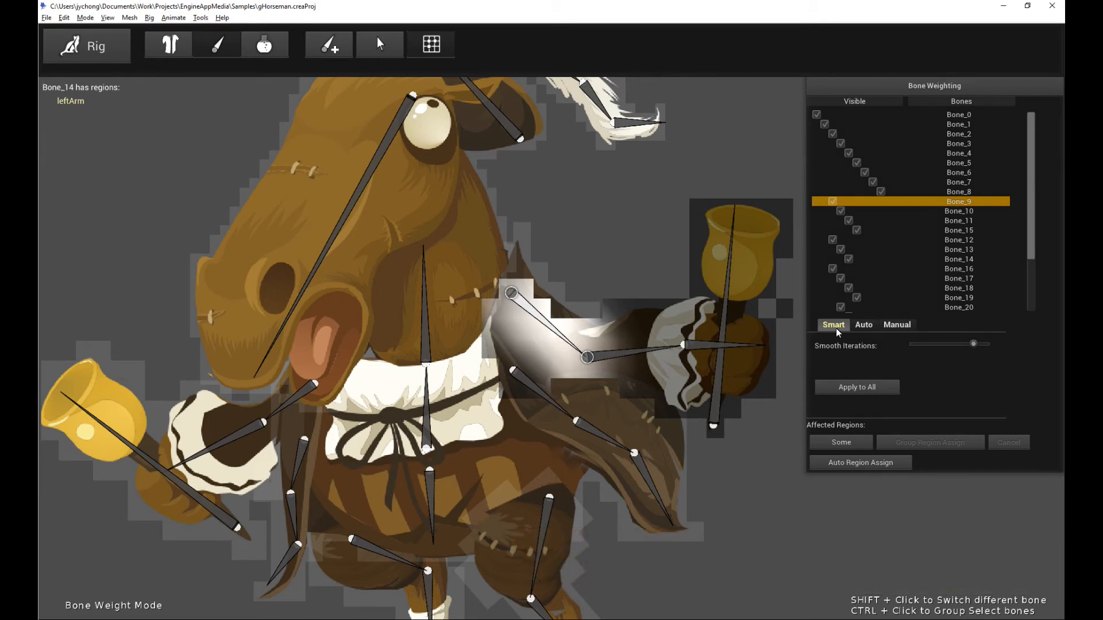
{"action": "scroll", "coordinate": [474, 365], "scroll_direction": "down", "scroll_amount": 2}
{"action": "scroll", "coordinate": [560, 339], "scroll_direction": "up", "scroll_amount": 1}
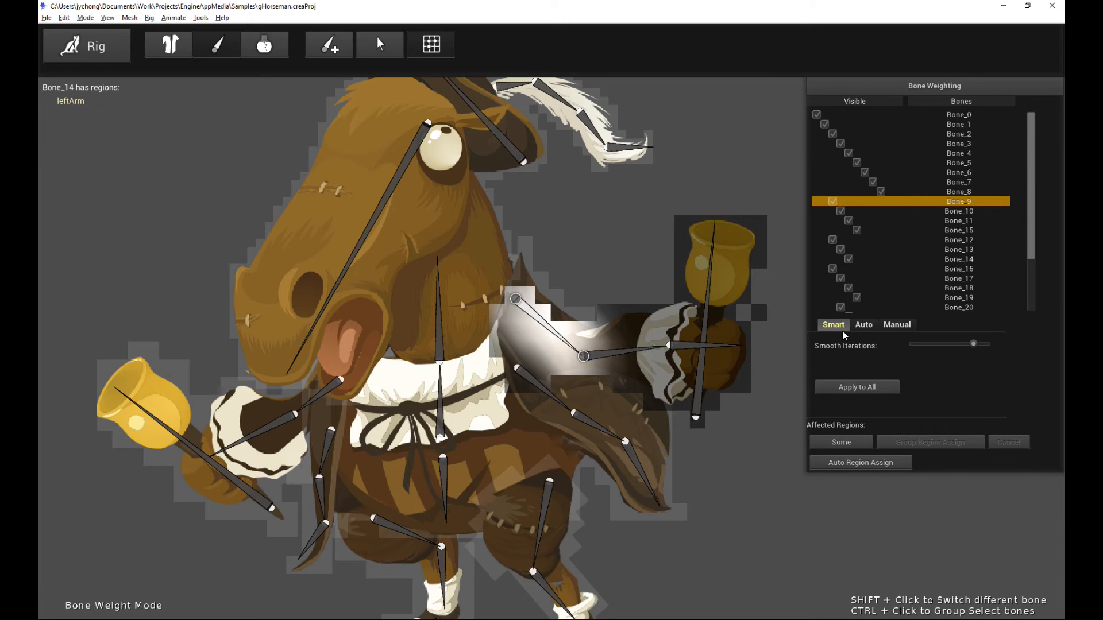
{"action": "scroll", "coordinate": [658, 337], "scroll_direction": "up", "scroll_amount": 2}
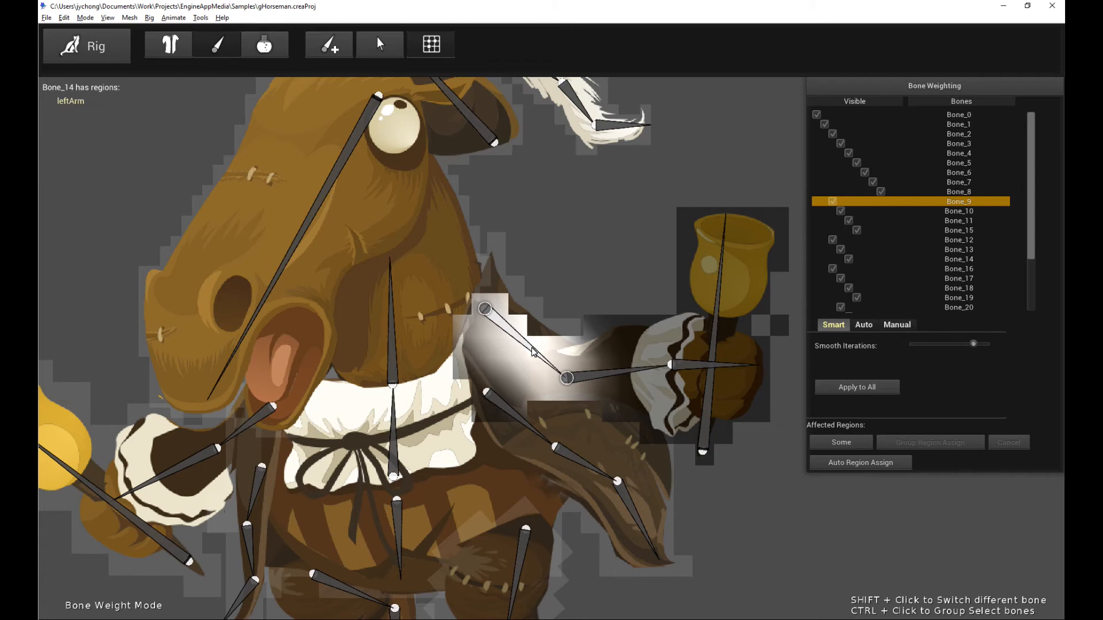
{"action": "scroll", "coordinate": [556, 358], "scroll_direction": "down", "scroll_amount": 1}
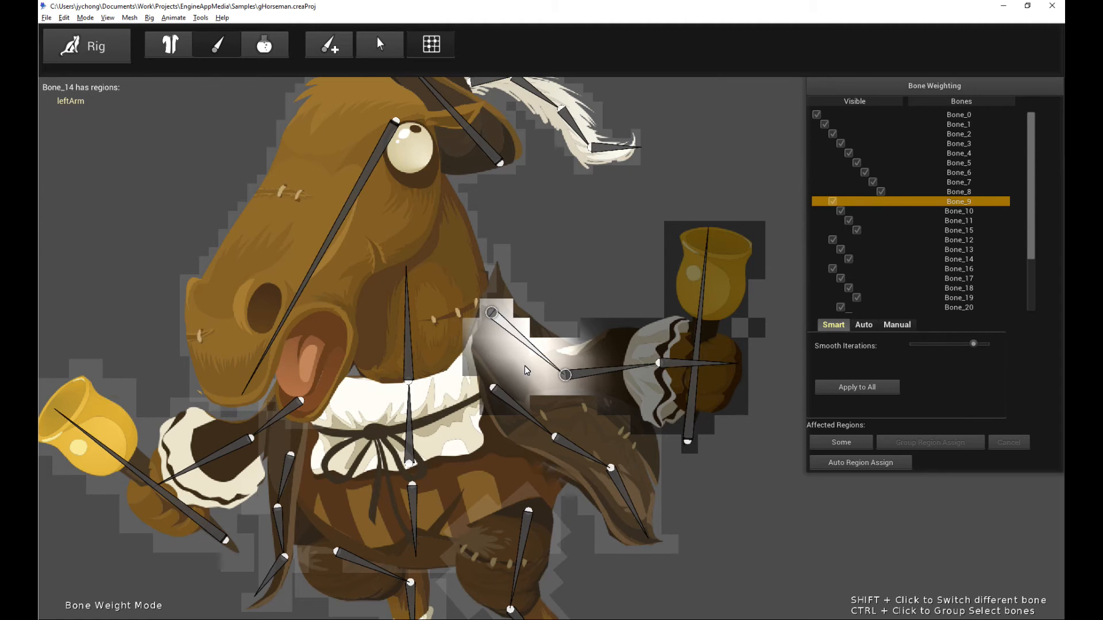
{"action": "scroll", "coordinate": [527, 370], "scroll_direction": "up", "scroll_amount": 2}
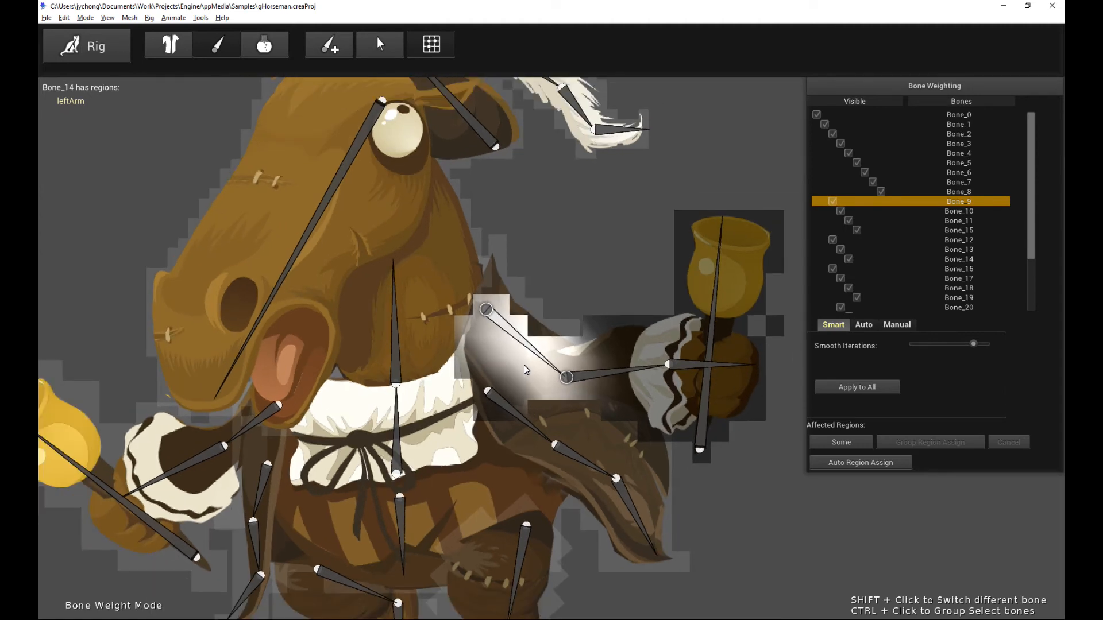
{"action": "left_click_drag", "start_coordinate": [975, 348], "coordinate": [979, 350]}
Apply the smart weighting to all bones of the character
{"action": "scroll", "coordinate": [547, 369], "scroll_direction": "down", "scroll_amount": 2}
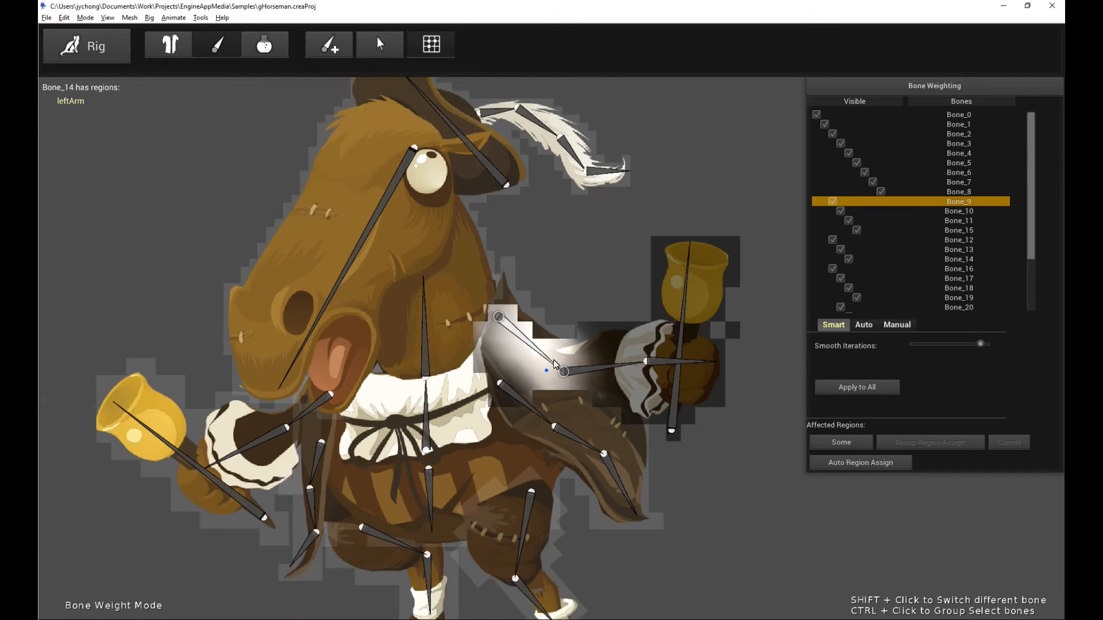
{"action": "left_click_drag", "start_coordinate": [554, 359], "coordinate": [573, 334]}
{"action": "scroll", "coordinate": [572, 337], "scroll_direction": "down", "scroll_amount": 1}
{"action": "scroll", "coordinate": [571, 340], "scroll_direction": "up", "scroll_amount": 1}
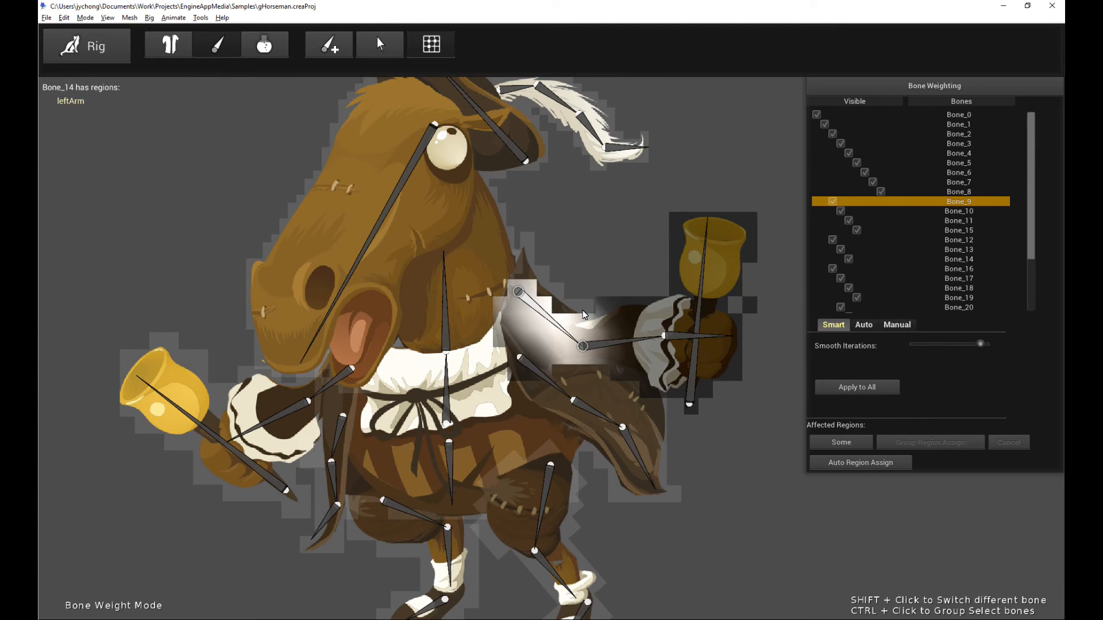
{"action": "scroll", "coordinate": [583, 314], "scroll_direction": "down", "scroll_amount": 1}
{"action": "left_click_drag", "start_coordinate": [616, 297], "coordinate": [592, 307]}
{"action": "scroll", "coordinate": [592, 308], "scroll_direction": "up", "scroll_amount": 2}
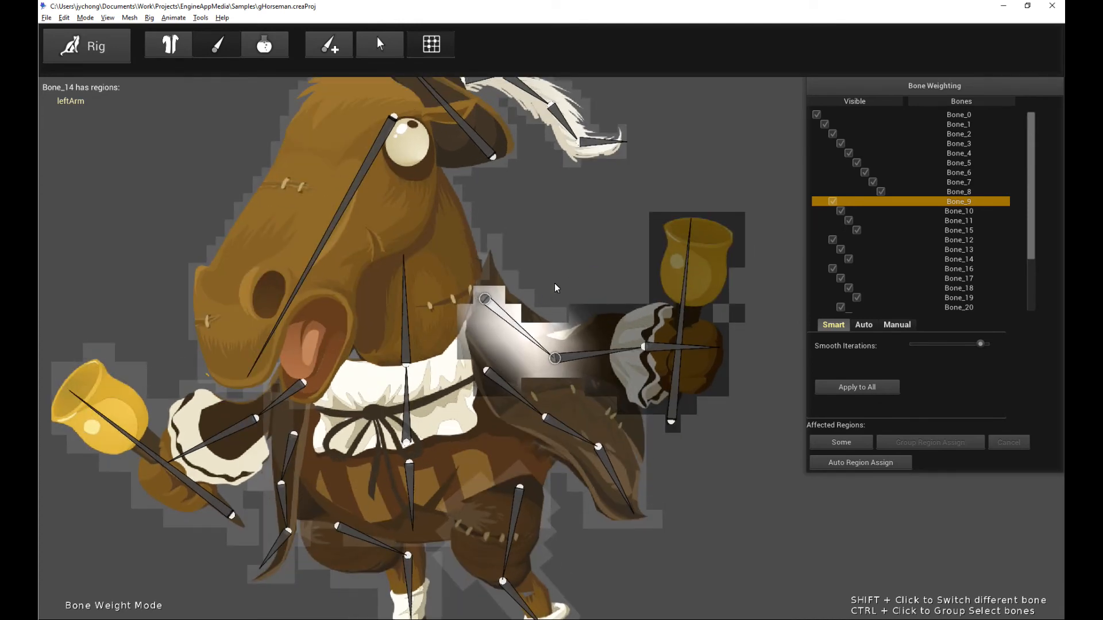
{"action": "scroll", "coordinate": [555, 288], "scroll_direction": "down", "scroll_amount": 1}
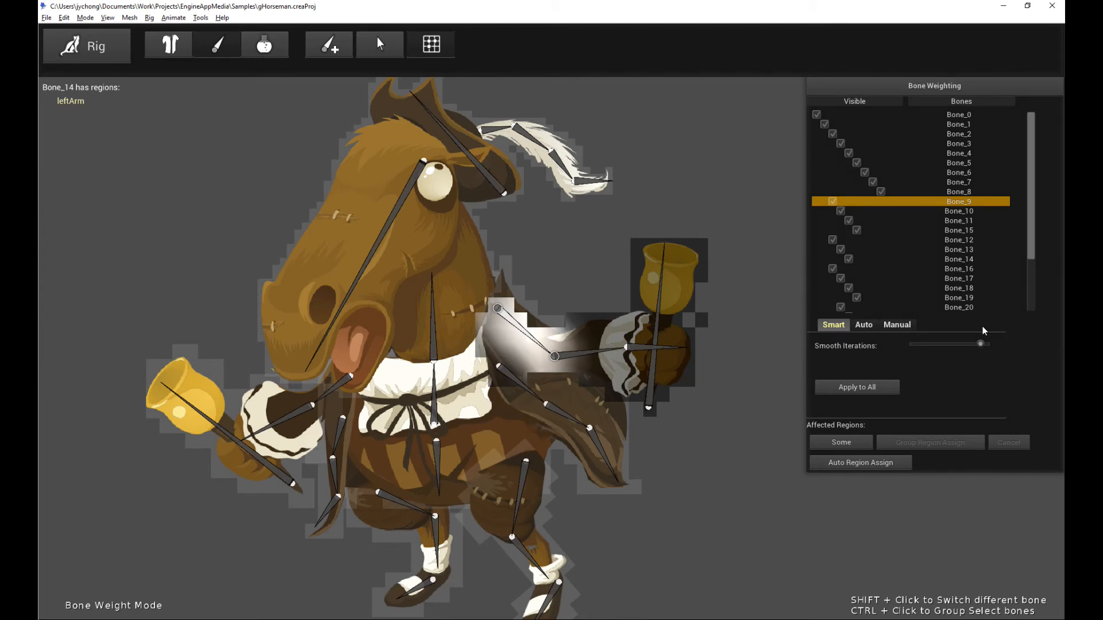
{"action": "left_click", "coordinate": [858, 387]}
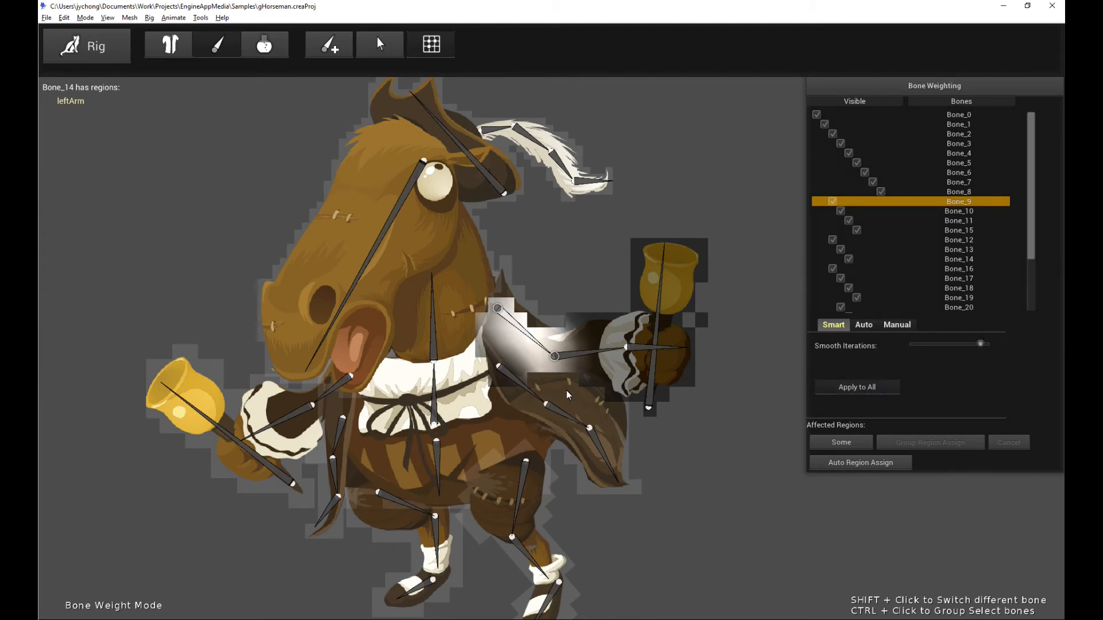
Inspect the smart weights of the right forearm, hand, goblet, right coat and right thigh bones one by one
{"action": "scroll", "coordinate": [569, 394], "scroll_direction": "up", "scroll_amount": 1}
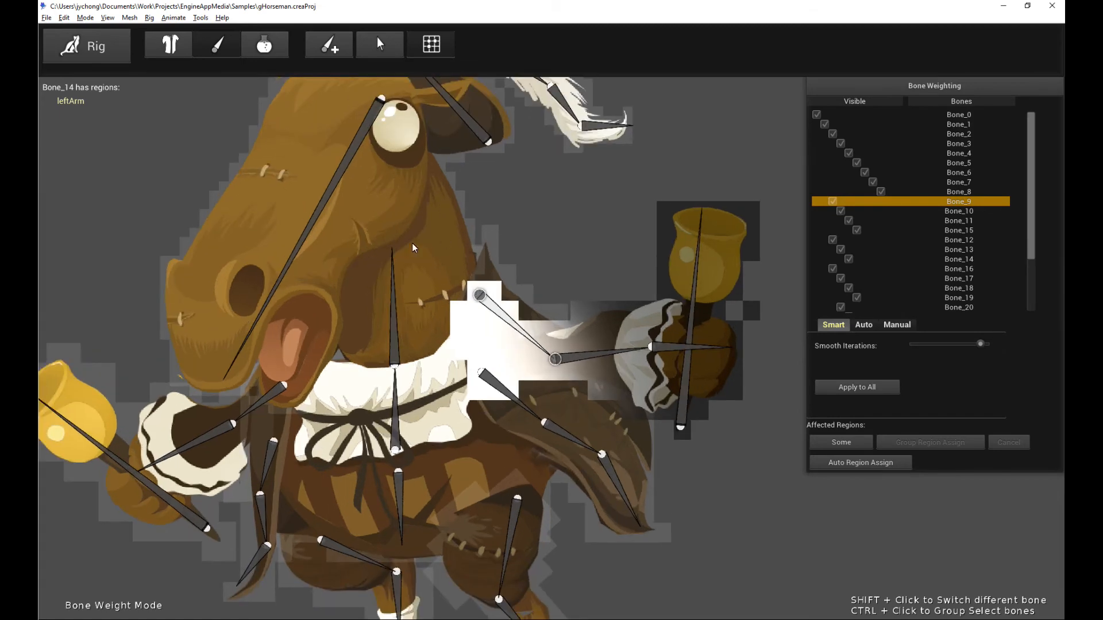
{"action": "left_click", "coordinate": [622, 352], "text": "shift"}
{"action": "left_click", "coordinate": [705, 348], "text": "shift"}
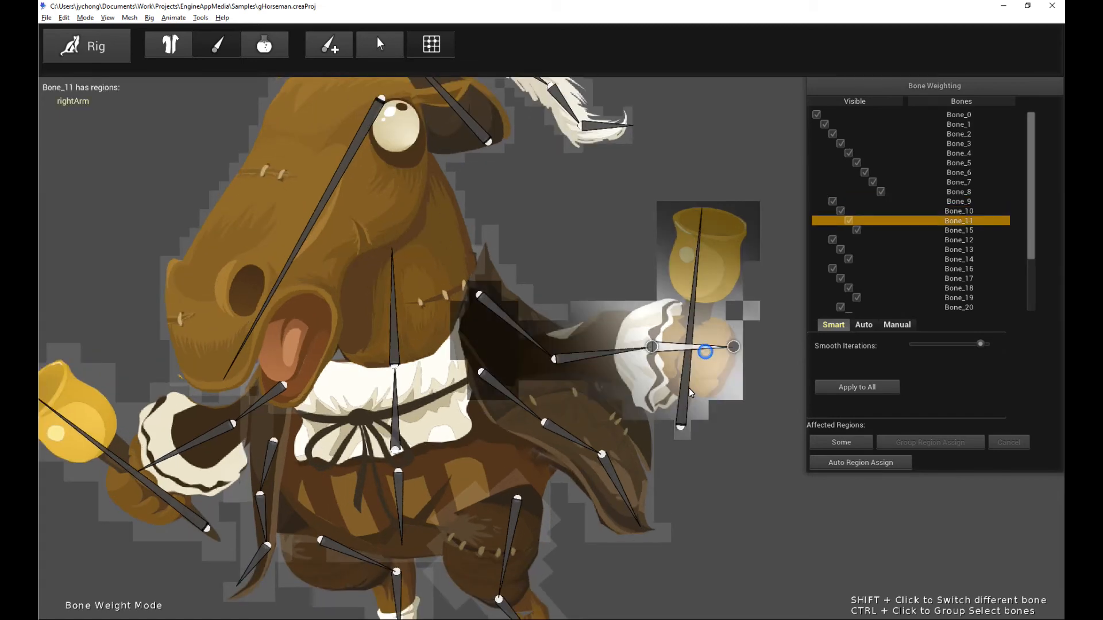
{"action": "left_click", "coordinate": [687, 385], "text": "shift"}
{"action": "left_click", "coordinate": [586, 452], "text": "shift"}
{"action": "left_click", "coordinate": [612, 488], "text": "shift"}
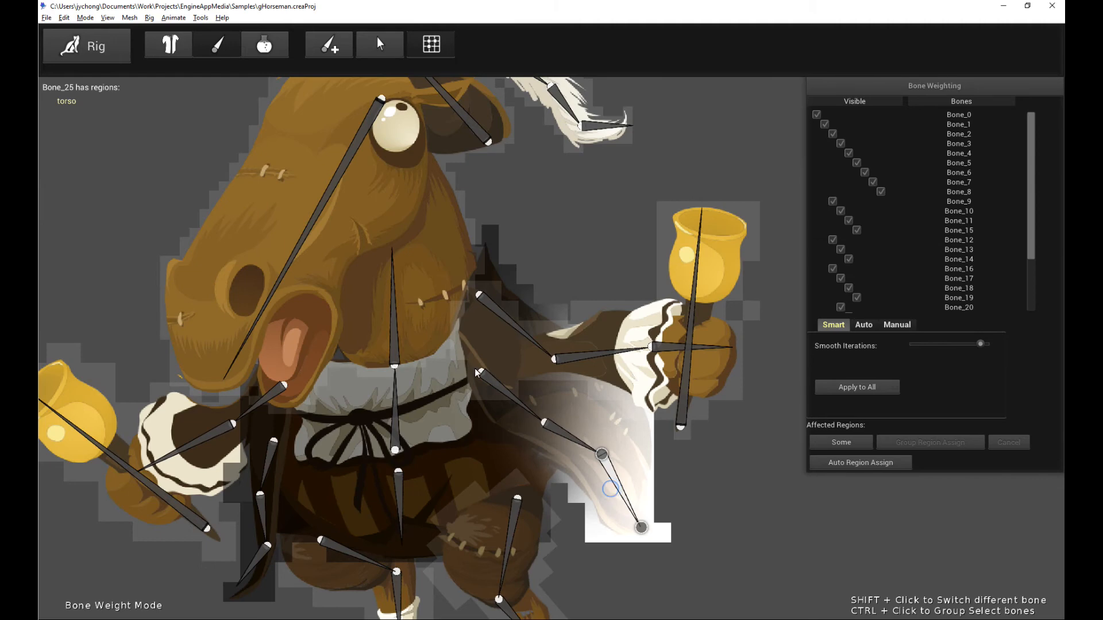
{"action": "left_click", "coordinate": [491, 382], "text": "shift"}
{"action": "left_click_drag", "start_coordinate": [717, 465], "coordinate": [698, 369]}
{"action": "left_click", "coordinate": [497, 422], "text": "shift"}
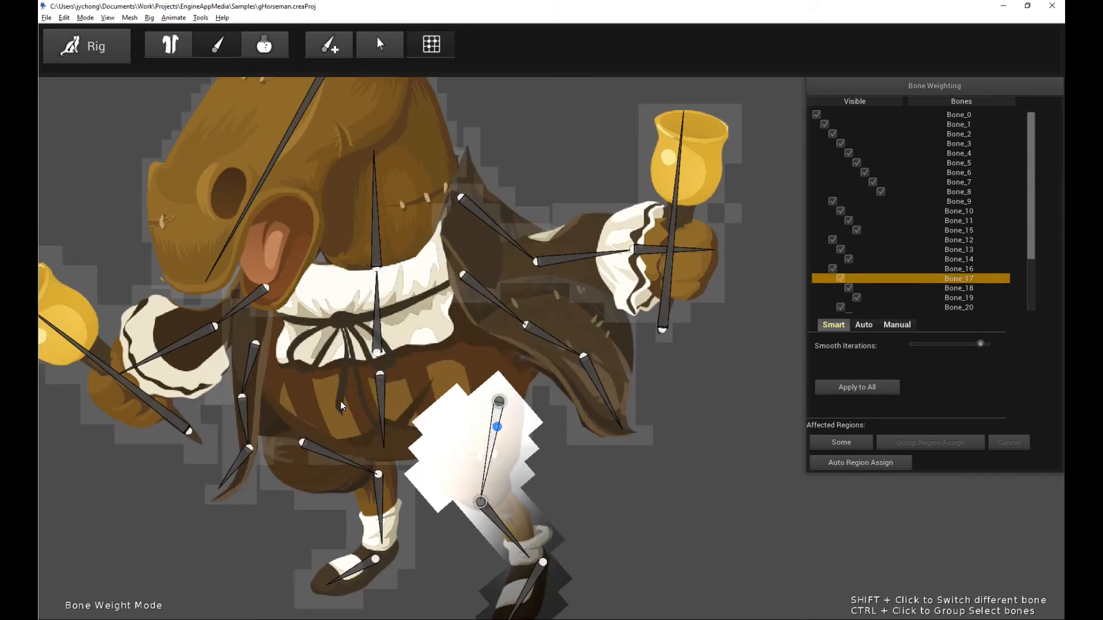
Inspect the smart weights of the hip, left leg, foot and left coat tail bones
{"action": "left_click", "coordinate": [373, 382], "text": "shift"}
{"action": "left_click", "coordinate": [339, 458], "text": "shift"}
{"action": "left_click", "coordinate": [384, 512], "text": "shift"}
{"action": "left_click_drag", "start_coordinate": [425, 540], "coordinate": [458, 483]}
{"action": "left_click", "coordinate": [394, 514], "text": "shift"}
{"action": "left_click", "coordinate": [550, 534], "text": "shift"}
{"action": "left_click", "coordinate": [279, 348], "text": "shift"}
{"action": "left_click", "coordinate": [278, 300], "text": "shift"}
{"action": "left_click", "coordinate": [269, 404], "text": "shift"}
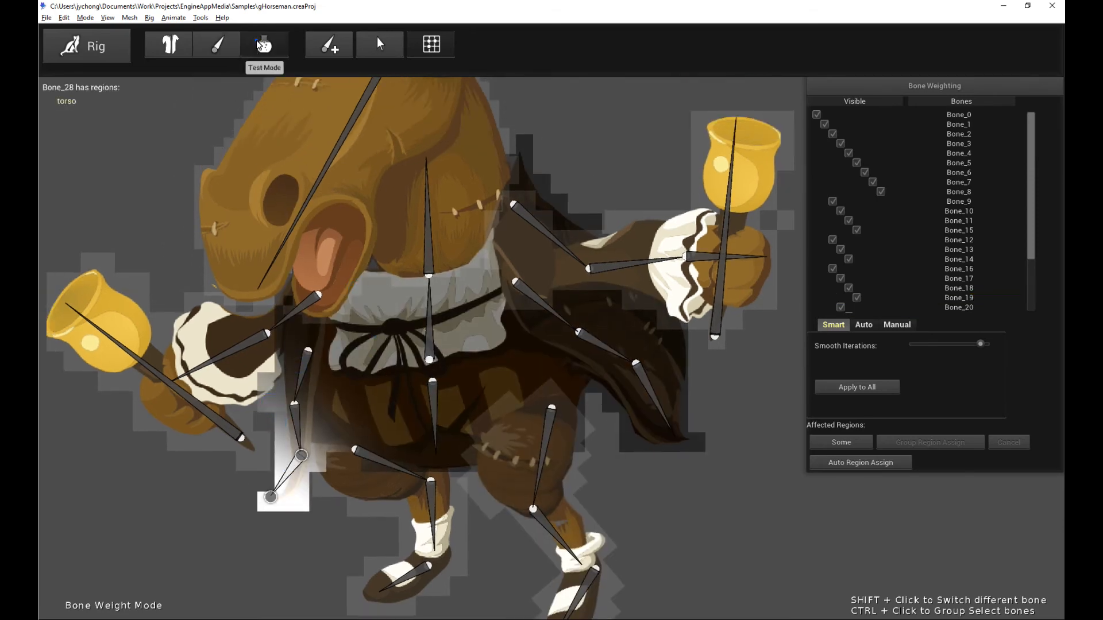
Enter the rig test mode and move the right arm, right coat tail and right hand bones to check the deformation
{"action": "left_click", "coordinate": [264, 45]}
{"action": "left_click_drag", "start_coordinate": [671, 264], "coordinate": [680, 250]}
{"action": "left_click_drag", "start_coordinate": [562, 245], "coordinate": [612, 261]}
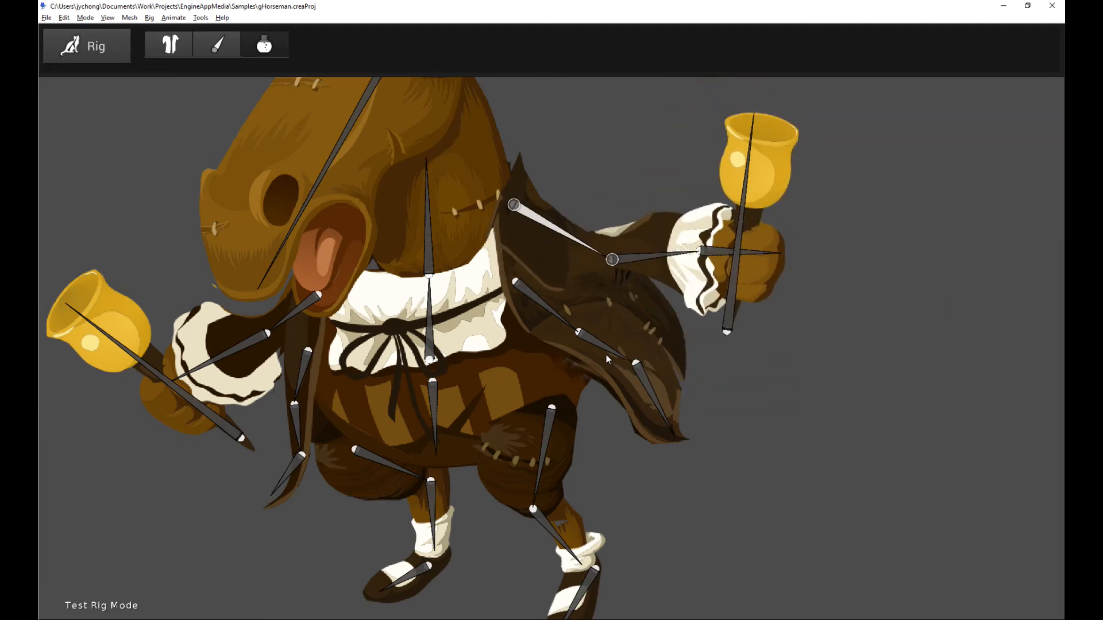
{"action": "left_click_drag", "start_coordinate": [635, 362], "coordinate": [710, 411]}
{"action": "left_click_drag", "start_coordinate": [725, 251], "coordinate": [775, 266]}
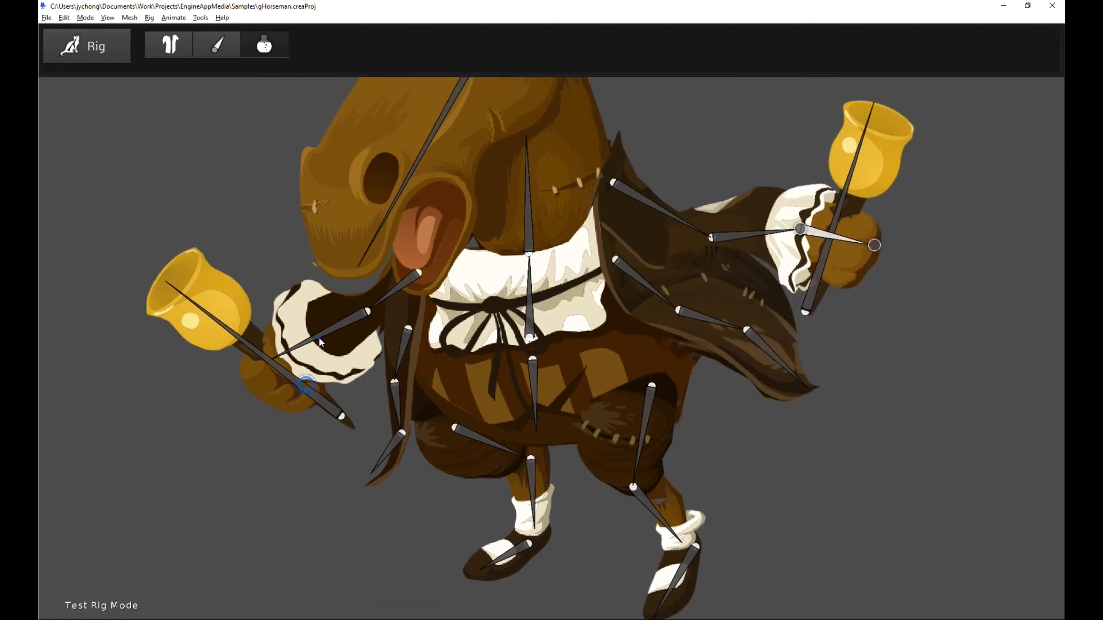
Test the deformation of the left forearm, left coat tail and left thigh by moving their bones
{"action": "left_click_drag", "start_coordinate": [282, 369], "coordinate": [251, 343]}
{"action": "left_click_drag", "start_coordinate": [403, 432], "coordinate": [394, 431]}
{"action": "left_click", "coordinate": [482, 441]}
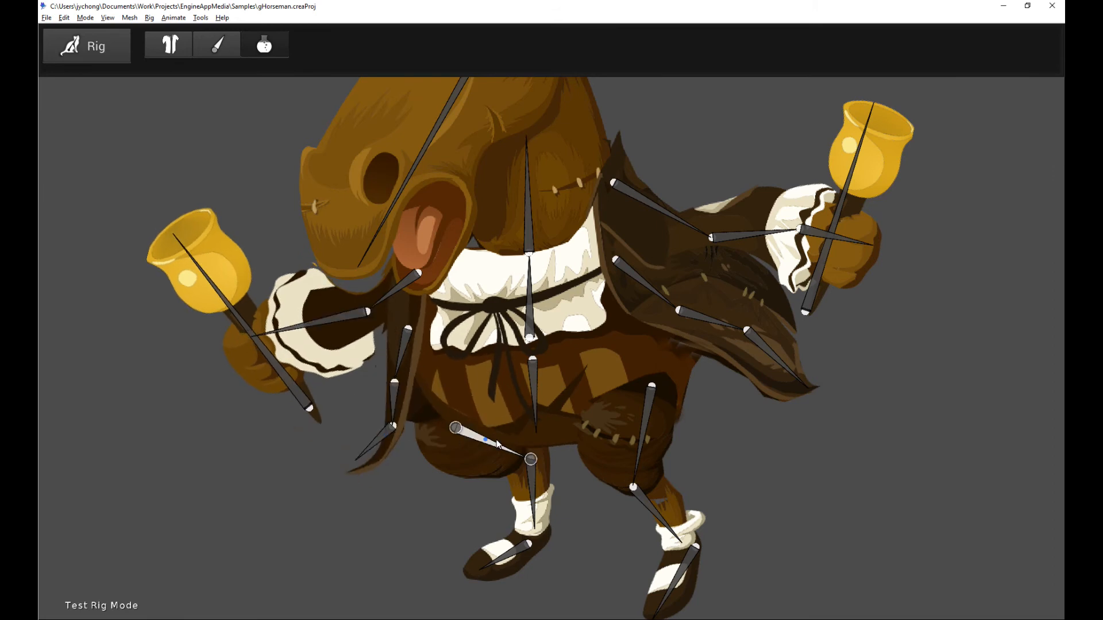
{"action": "left_click_drag", "start_coordinate": [532, 460], "coordinate": [513, 474]}
Return to bone weighting and reapply smart weights to all bones with the smooth iterations lowered to about a third
{"action": "left_click", "coordinate": [201, 44]}
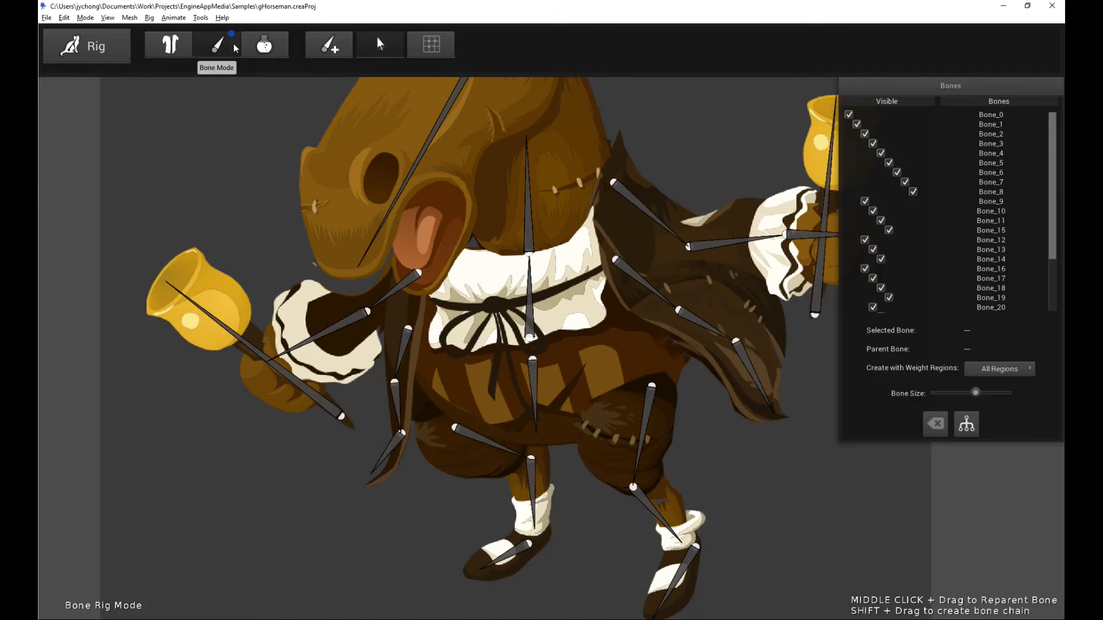
{"action": "left_click", "coordinate": [427, 40]}
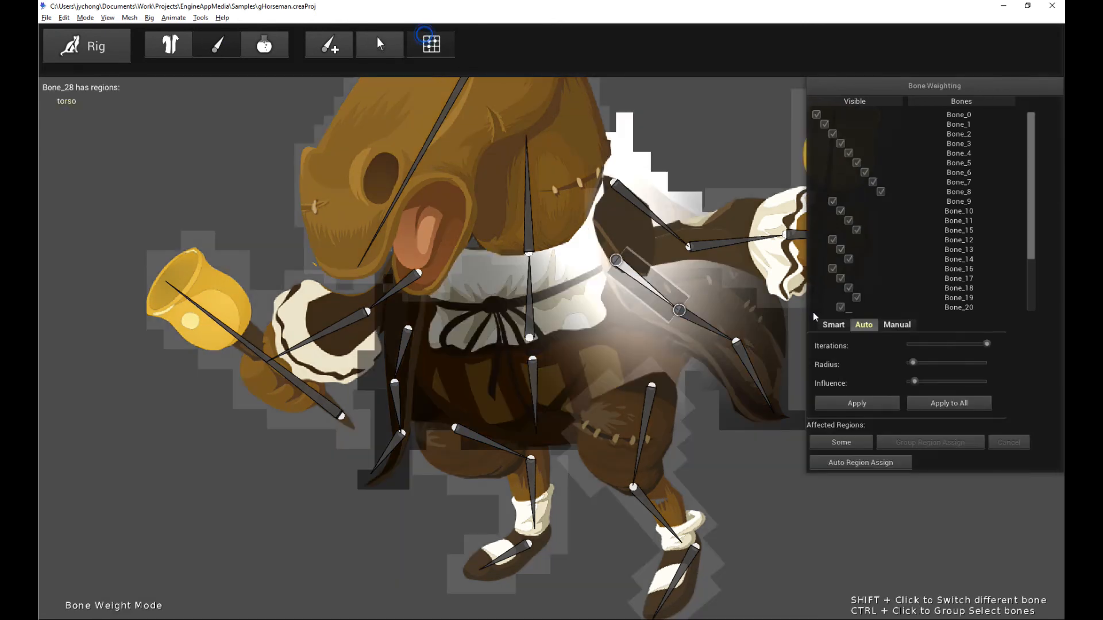
{"action": "left_click", "coordinate": [833, 325]}
{"action": "left_click_drag", "start_coordinate": [986, 346], "coordinate": [932, 346]}
{"action": "left_click", "coordinate": [865, 387]}
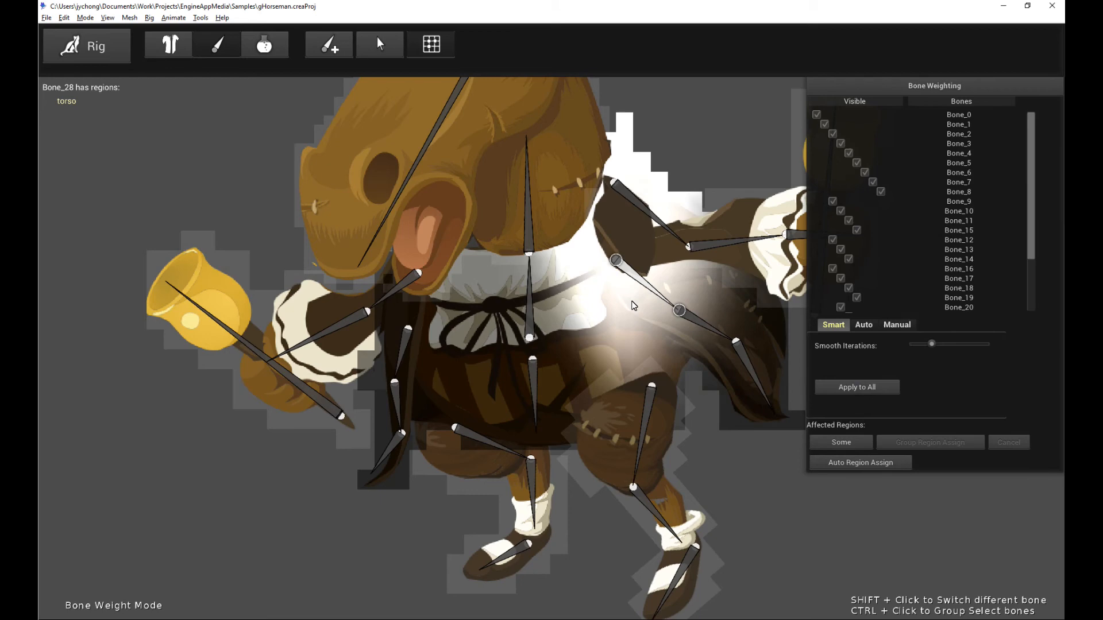
Briefly view the rig in test mode, return to bone rigging and open smart weighting for the right upper arm bone Bone_9
{"action": "left_click", "coordinate": [265, 45]}
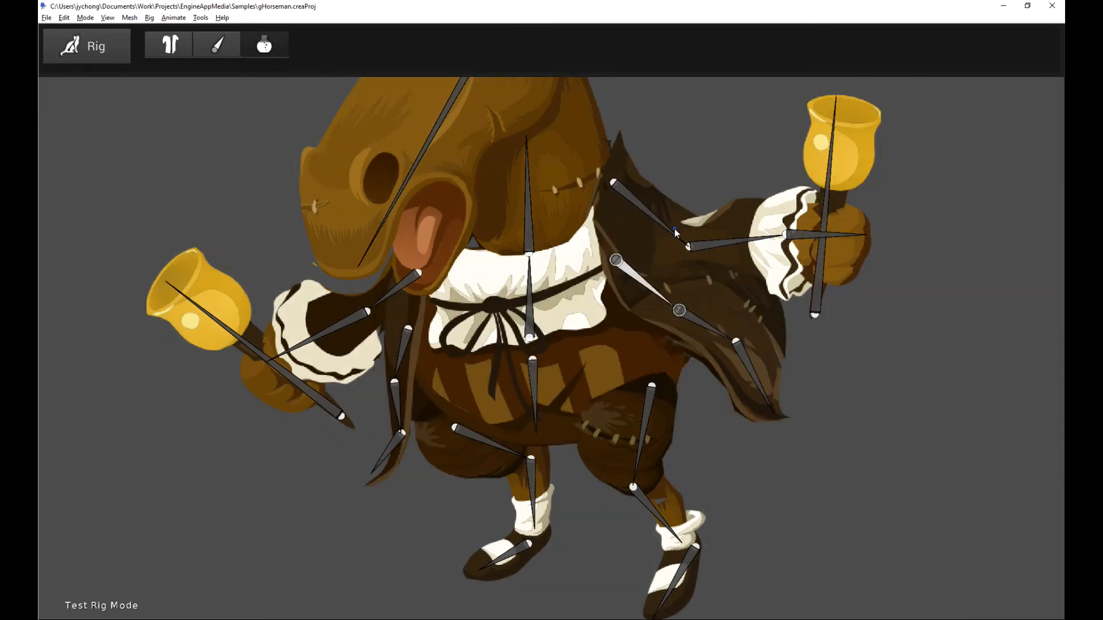
{"action": "left_click", "coordinate": [217, 45]}
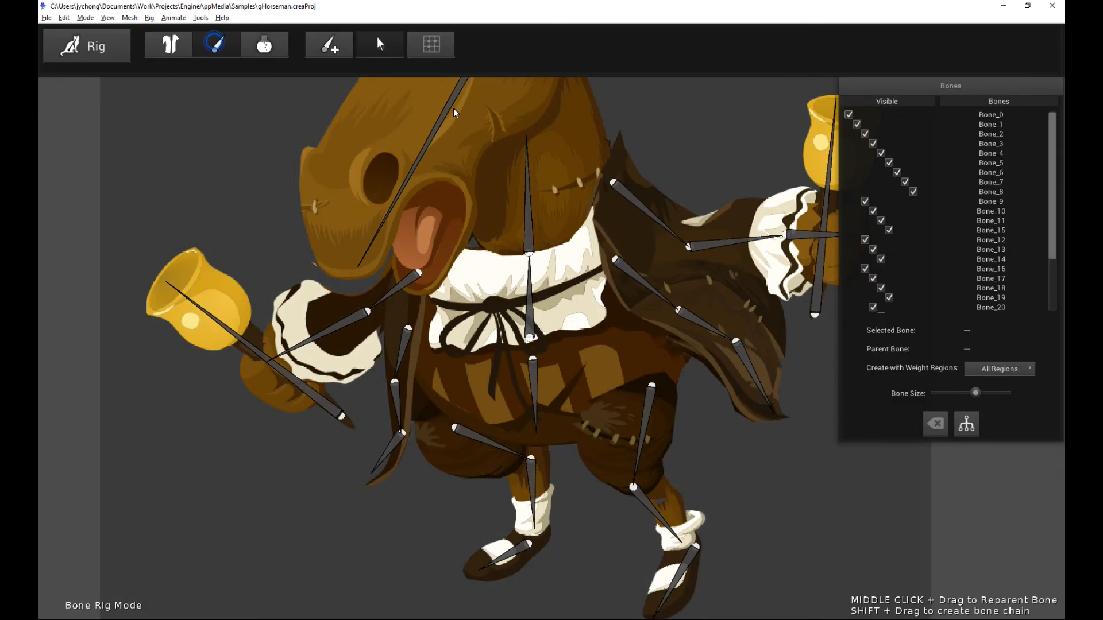
{"action": "left_click", "coordinate": [663, 217]}
{"action": "left_click", "coordinate": [432, 44]}
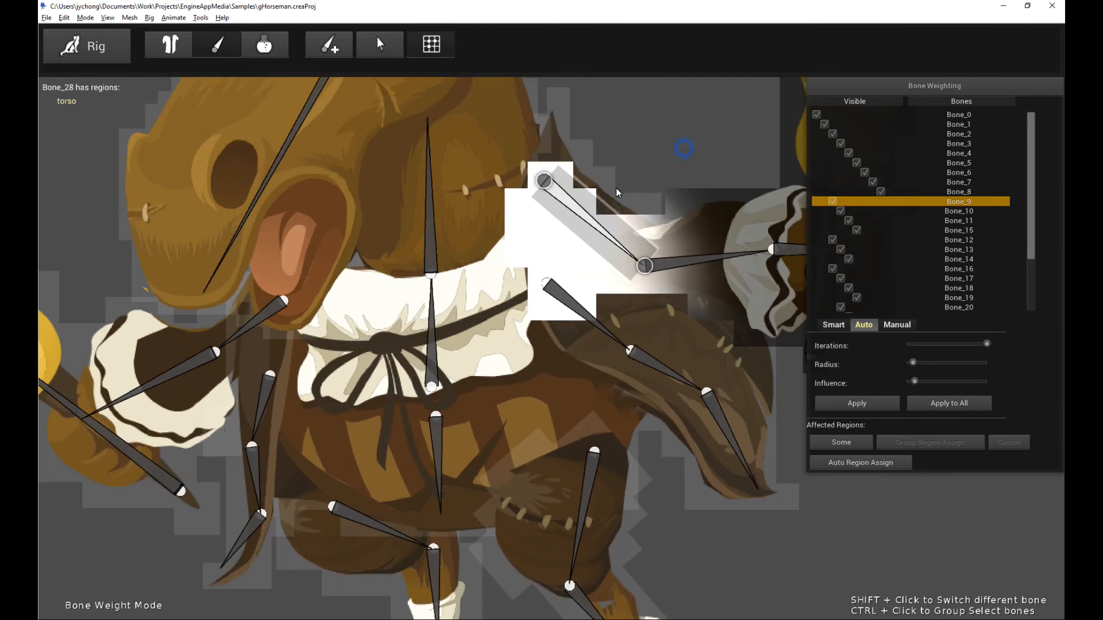
{"action": "left_click", "coordinate": [833, 326]}
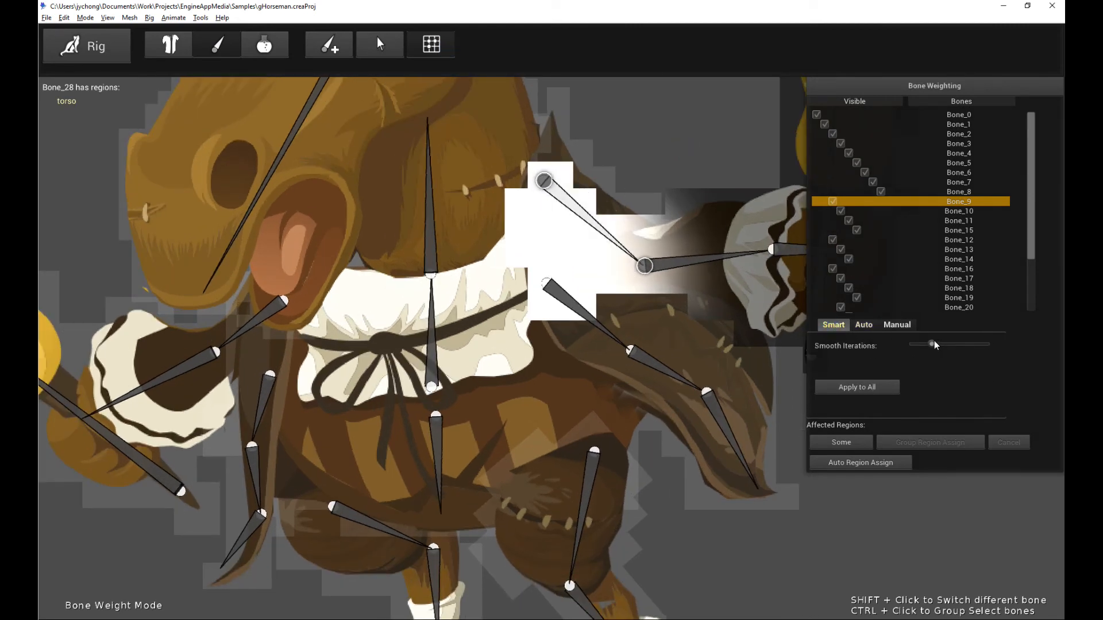
Apply smart weights to all bones with smooth iterations near the minimum, and again with them near the maximum
{"action": "left_click_drag", "start_coordinate": [931, 345], "coordinate": [918, 344]}
{"action": "left_click", "coordinate": [854, 388]}
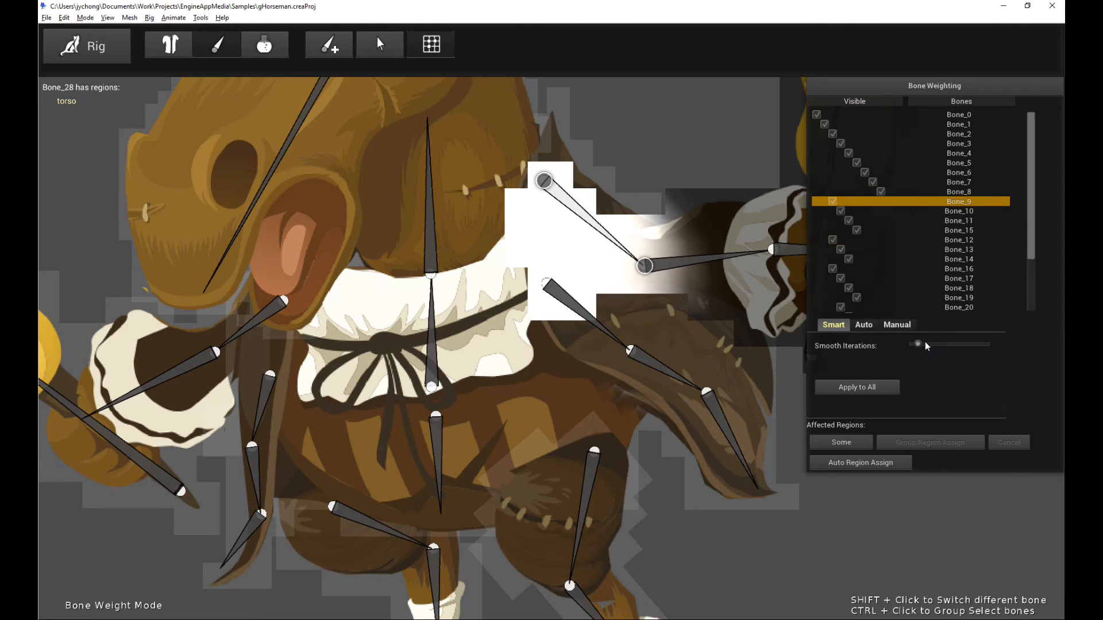
{"action": "left_click_drag", "start_coordinate": [934, 346], "coordinate": [981, 346]}
{"action": "left_click", "coordinate": [857, 388]}
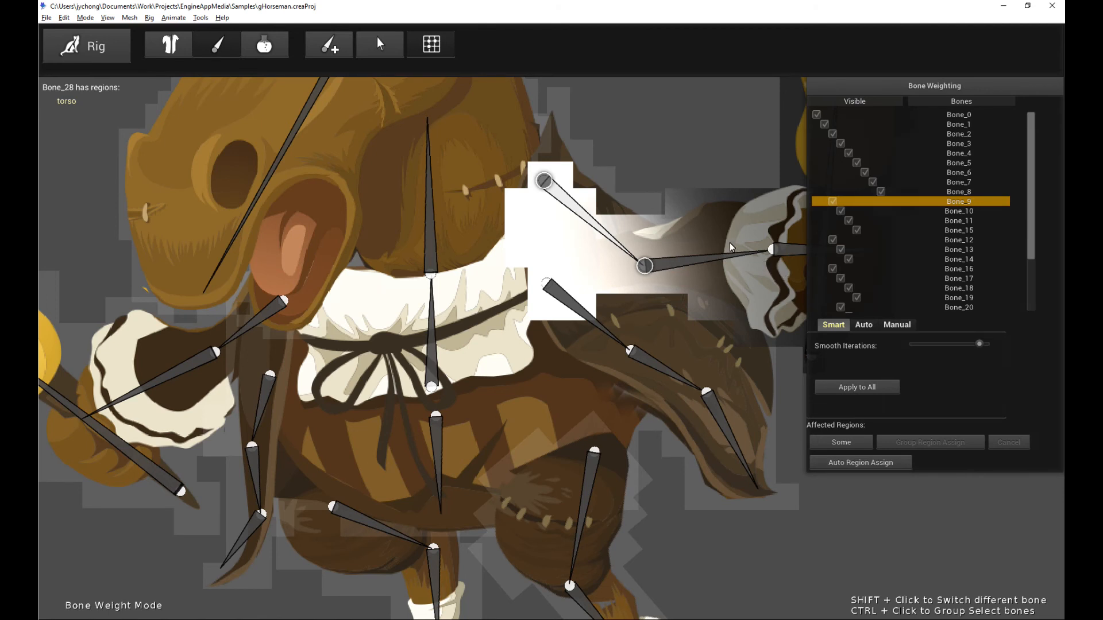
Compare the new smart weights of Bone_10, Bone_9 and the right coat bones
{"action": "left_click", "coordinate": [727, 260]}
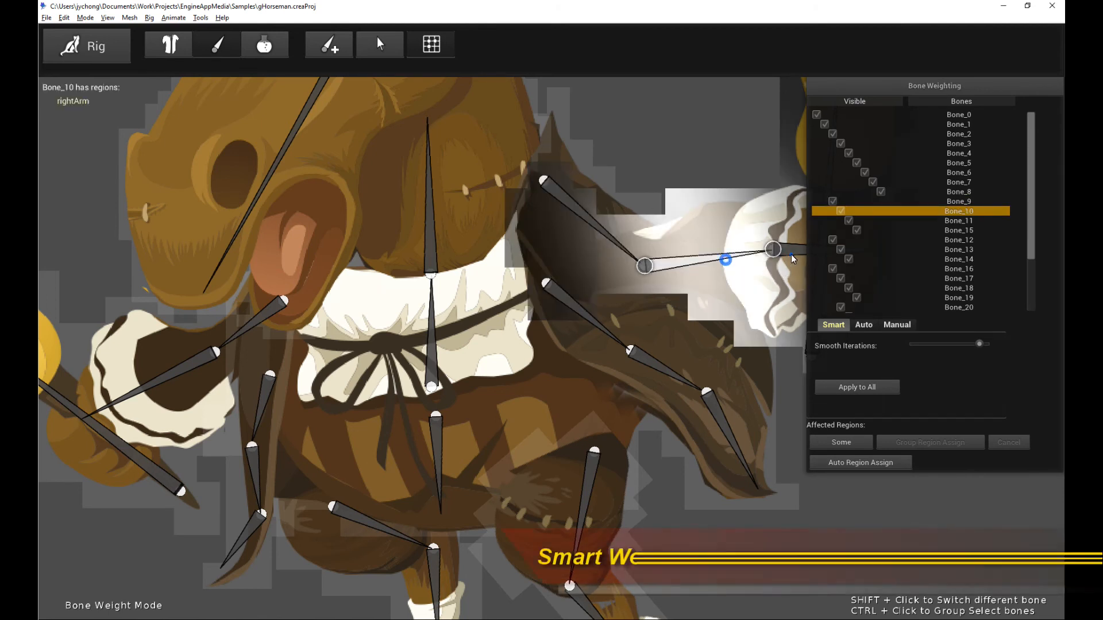
{"action": "left_click", "coordinate": [613, 252]}
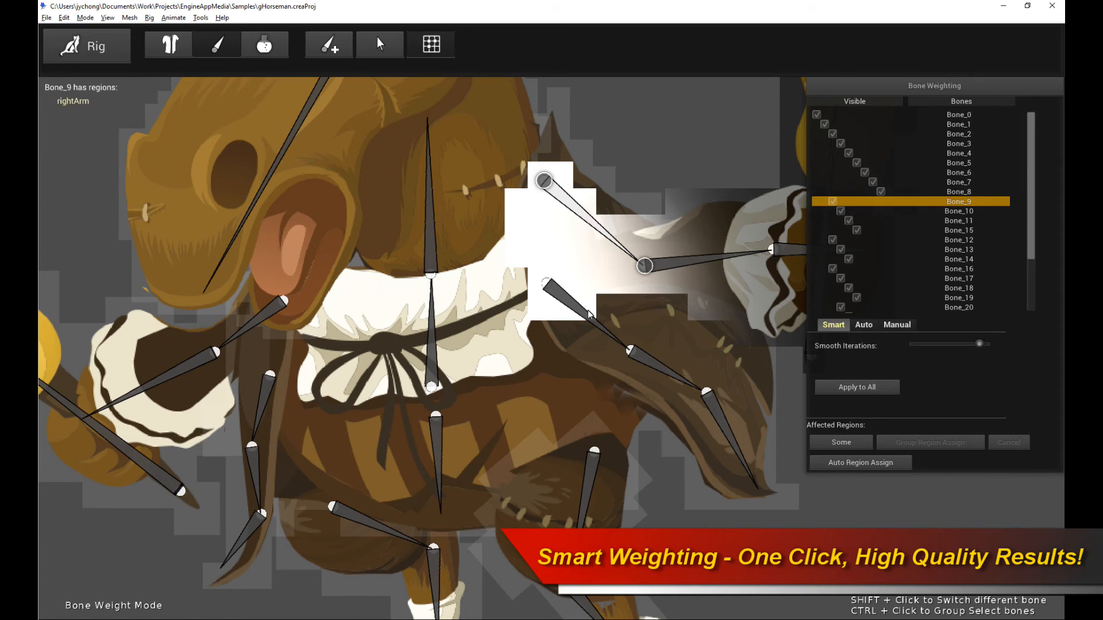
{"action": "left_click", "coordinate": [597, 323], "text": "shift"}
{"action": "left_click", "coordinate": [674, 363], "text": "shift"}
{"action": "left_click", "coordinate": [717, 420], "text": "shift"}
Inspect the new smart weights of the right leg and left leg bones, down to the feet
{"action": "left_click", "coordinate": [585, 501], "text": "shift"}
{"action": "left_click_drag", "start_coordinate": [584, 501], "coordinate": [573, 339]}
{"action": "left_click", "coordinate": [588, 461], "text": "shift"}
{"action": "left_click", "coordinate": [624, 526], "text": "shift"}
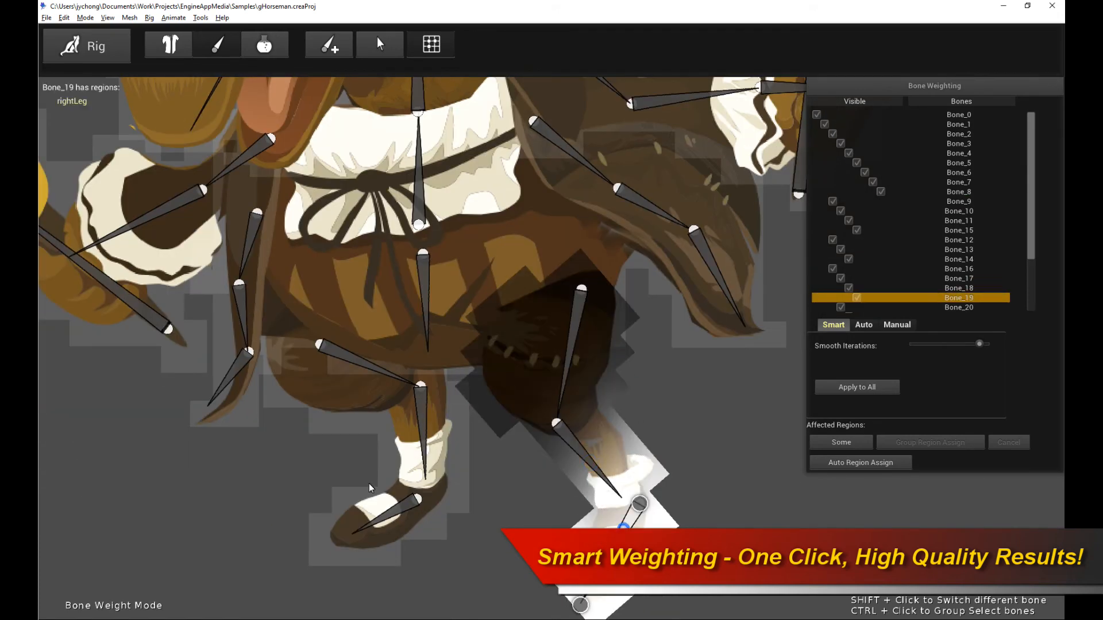
{"action": "left_click", "coordinate": [391, 513], "text": "shift"}
{"action": "left_click", "coordinate": [424, 401], "text": "shift"}
{"action": "left_click_drag", "start_coordinate": [550, 292], "coordinate": [550, 329]}
{"action": "left_click", "coordinate": [354, 396], "text": "shift"}
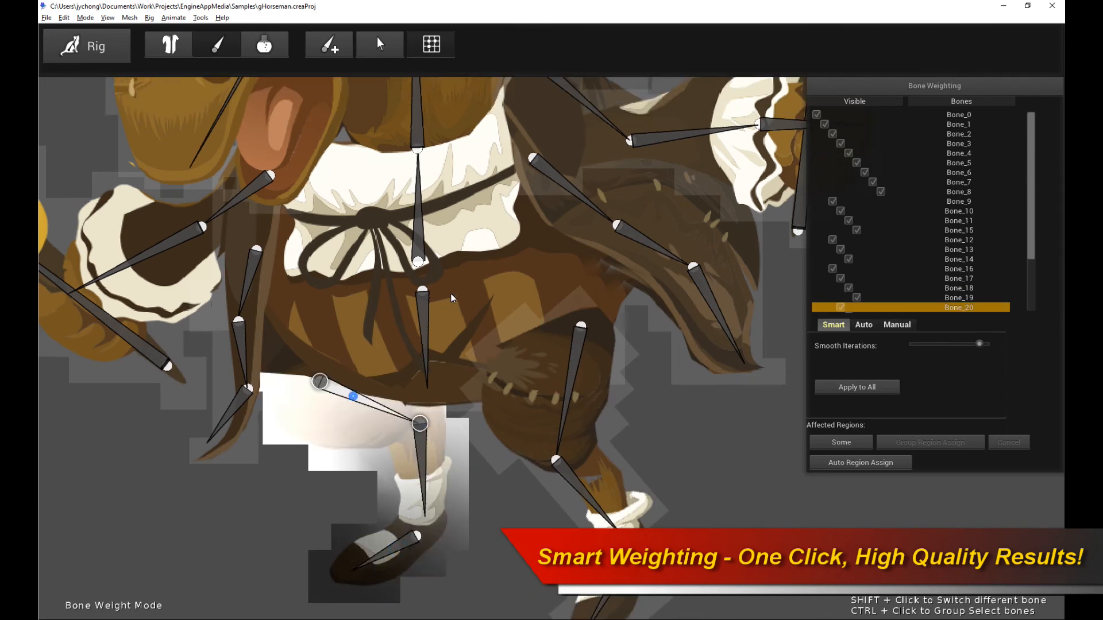
Inspect the new smart weights of the hip, torso and head bones
{"action": "left_click", "coordinate": [426, 313], "text": "shift"}
{"action": "left_click", "coordinate": [418, 229], "text": "shift"}
{"action": "scroll", "coordinate": [591, 231], "scroll_direction": "down", "scroll_amount": 5}
{"action": "mouse_move", "coordinate": [555, 264]}
{"action": "left_mouse_down"}
{"action": "mouse_move", "coordinate": [582, 238]}
{"action": "mouse_move", "coordinate": [536, 270]}
{"action": "left_mouse_up"}
{"action": "scroll", "coordinate": [537, 270], "scroll_direction": "up", "scroll_amount": 3}
{"action": "scroll", "coordinate": [488, 229], "scroll_direction": "down", "scroll_amount": 5}
{"action": "left_click", "coordinate": [417, 191], "text": "shift"}
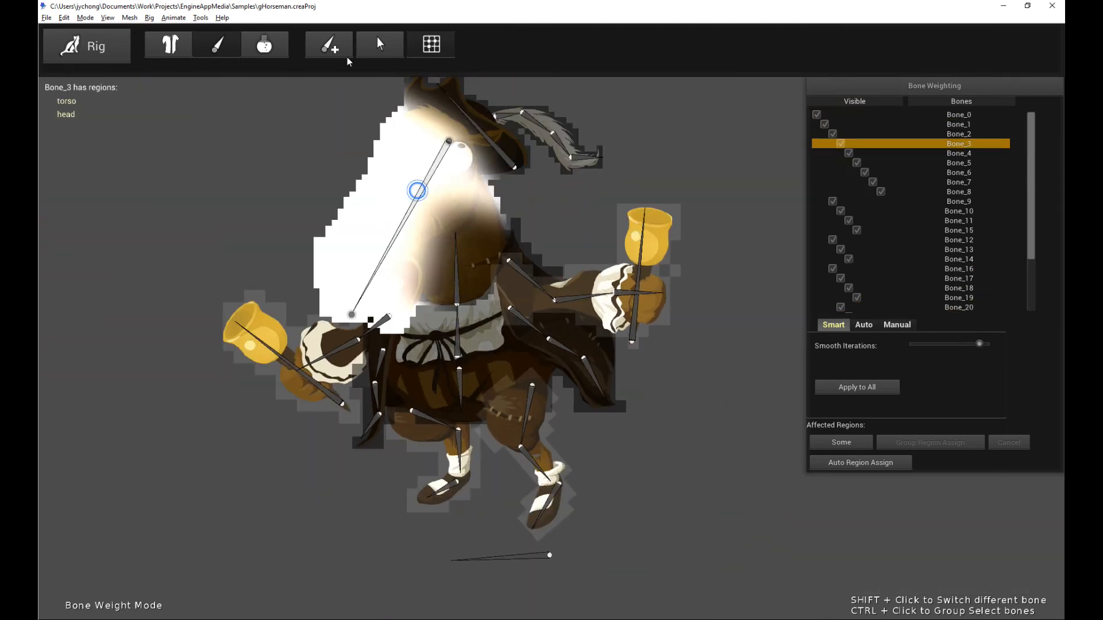
Leave bone weighting, switch the project to Animate mode and turn on looping for the default clip's playback
{"action": "left_click", "coordinate": [380, 45]}
{"action": "left_click", "coordinate": [112, 50]}
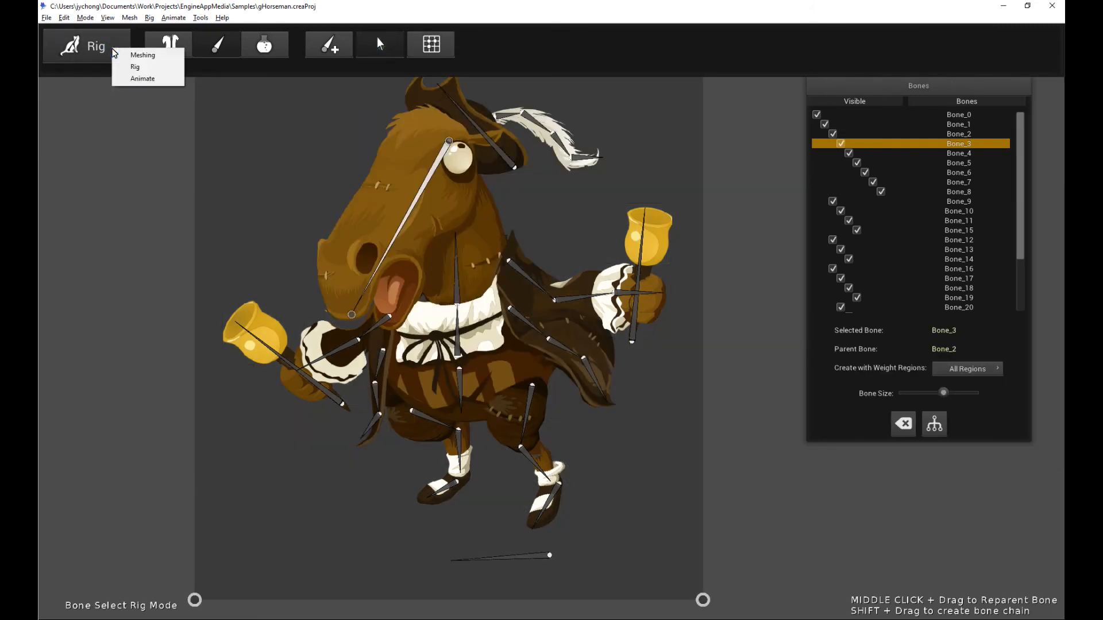
{"action": "left_click", "coordinate": [142, 78]}
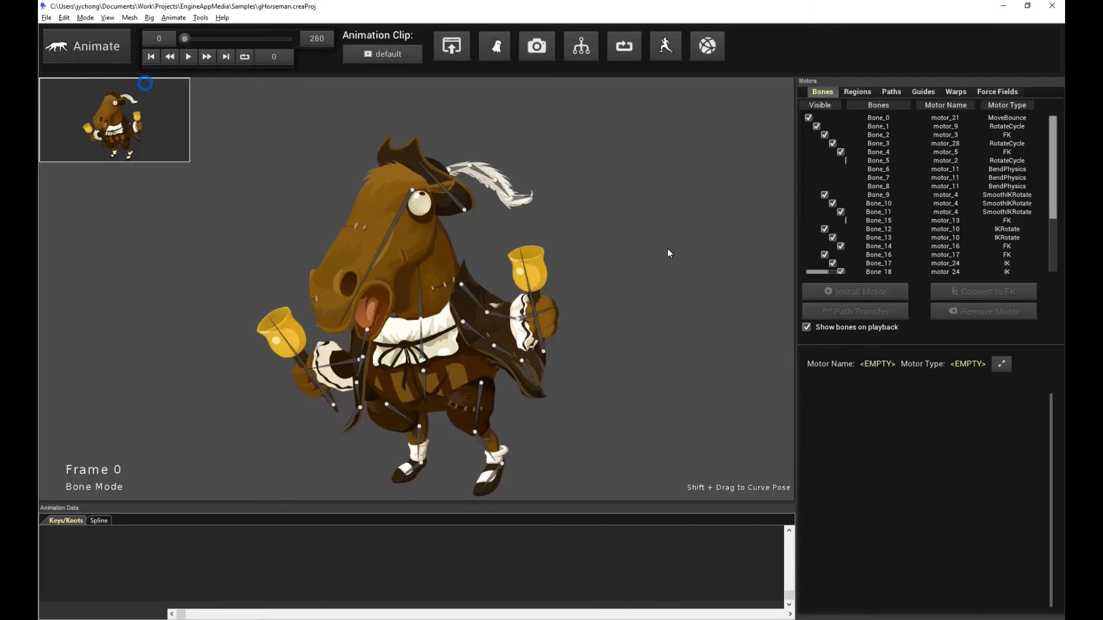
{"action": "left_click", "coordinate": [244, 60]}
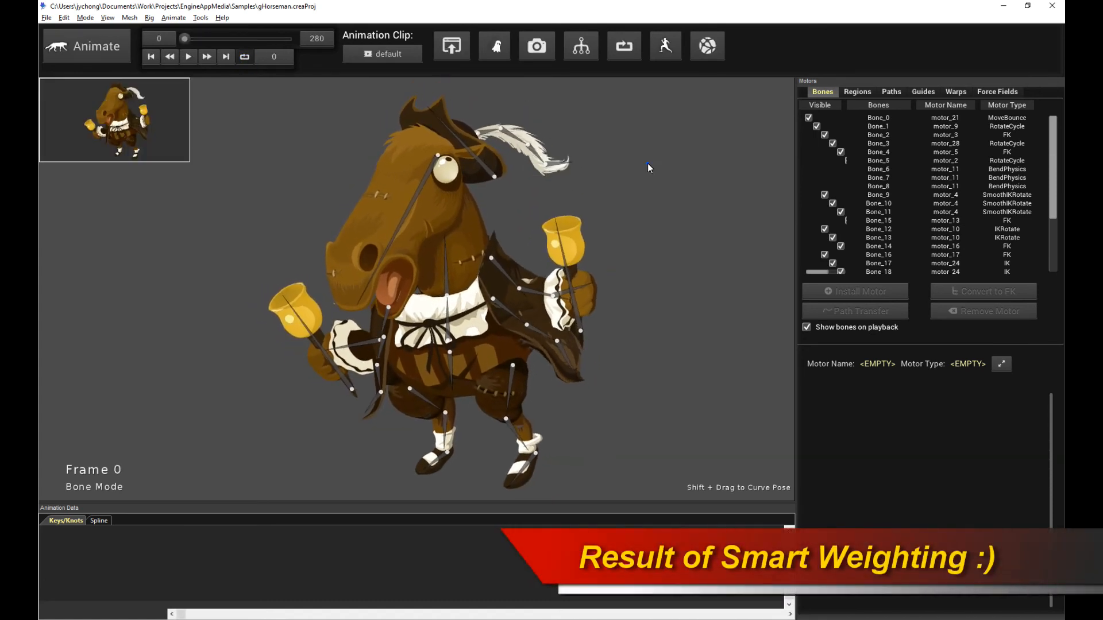
Play the default clip to check the smart-weighted deformation and stop the playback
{"action": "left_click", "coordinate": [648, 165]}
{"action": "left_click", "coordinate": [702, 267]}
{"action": "key", "text": "space"}
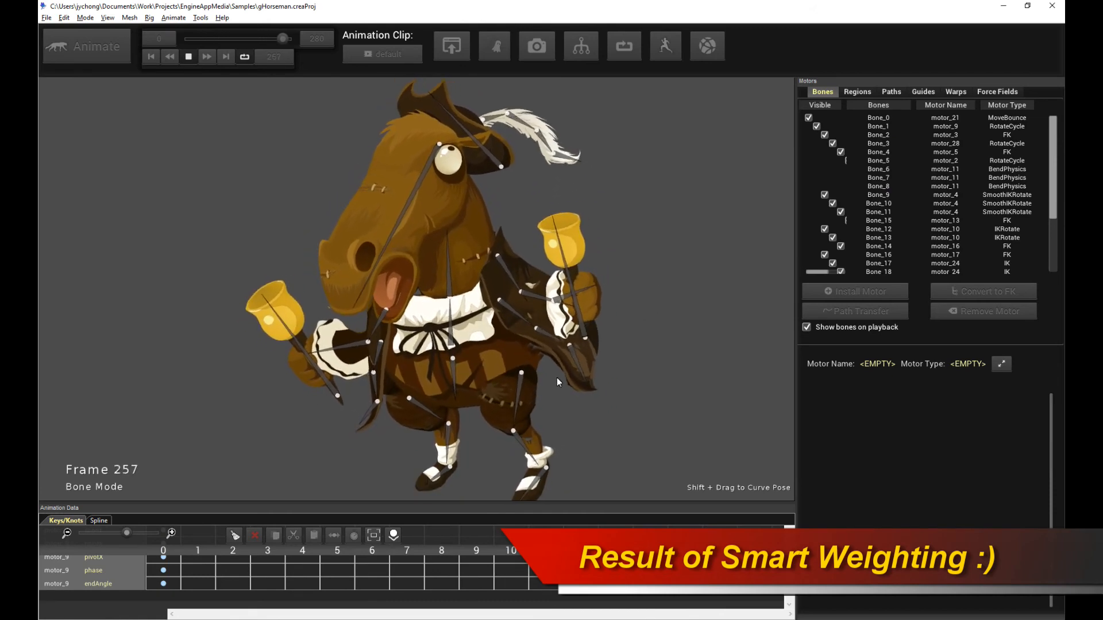
{"action": "key", "text": "space"}
Open the Animation Rig Graph, move it beside the character and isolate the bones driven by meshIKMotor
{"action": "left_click", "coordinate": [581, 47]}
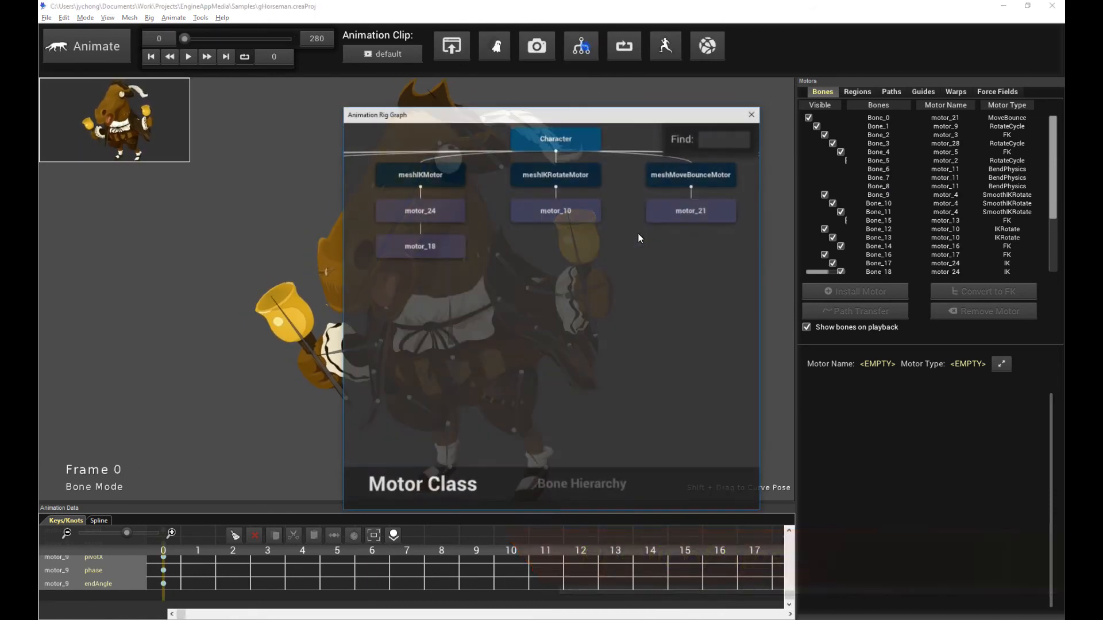
{"action": "left_click_drag", "start_coordinate": [589, 115], "coordinate": [828, 187]}
{"action": "left_click_drag", "start_coordinate": [738, 351], "coordinate": [809, 399]}
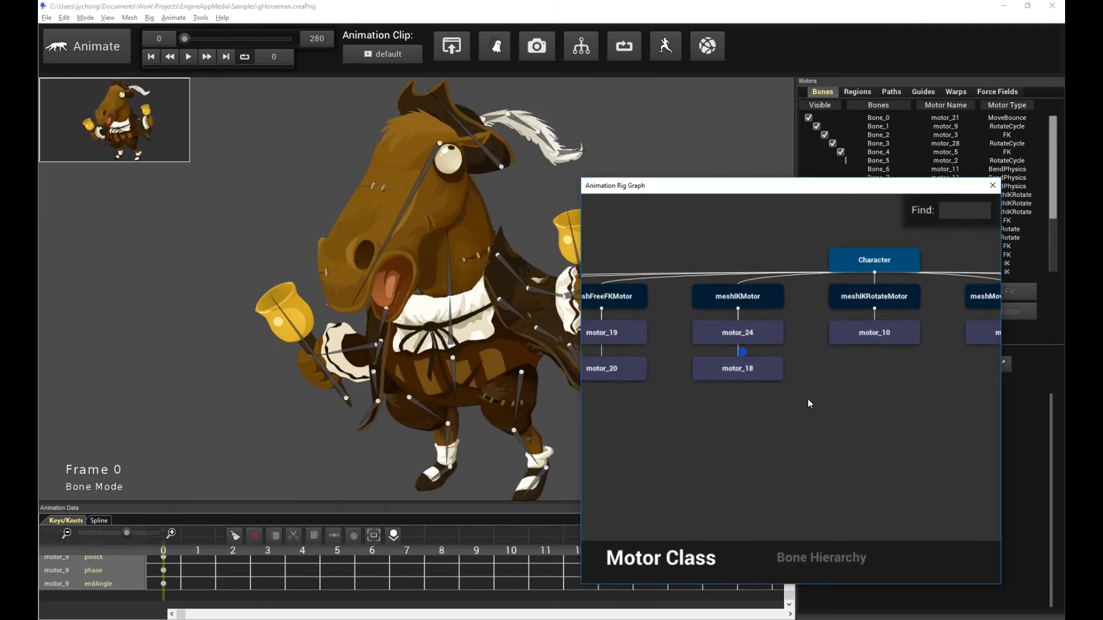
{"action": "left_click_drag", "start_coordinate": [735, 386], "coordinate": [833, 387]}
{"action": "left_click", "coordinate": [834, 300]}
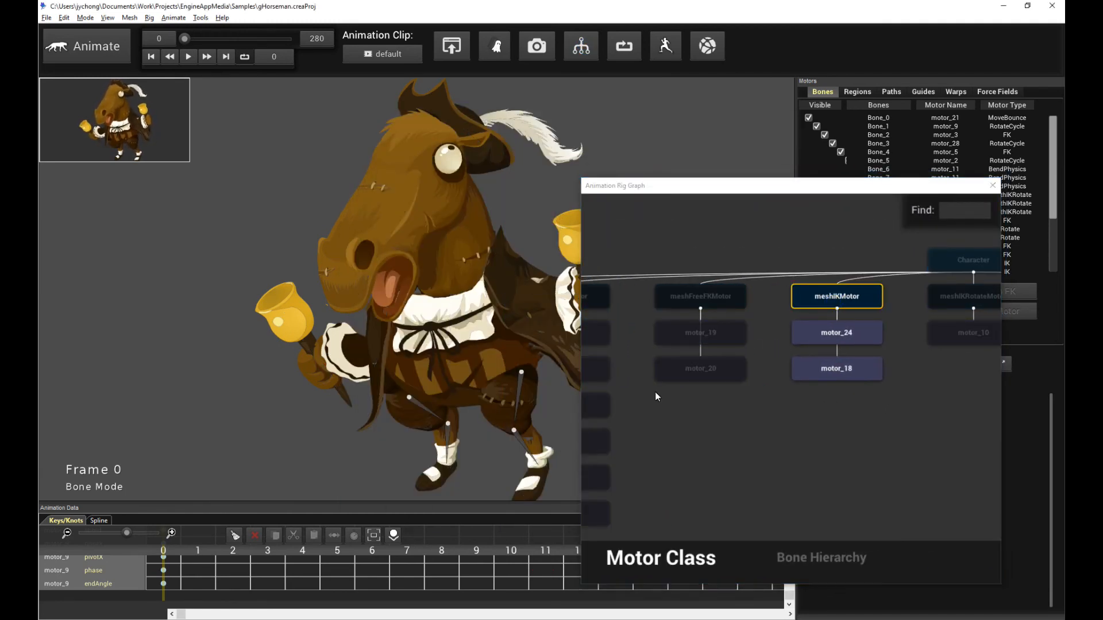
{"action": "mouse_move", "coordinate": [924, 413]}
{"action": "left_mouse_down"}
{"action": "mouse_move", "coordinate": [791, 440]}
{"action": "mouse_move", "coordinate": [932, 408]}
{"action": "left_mouse_up"}
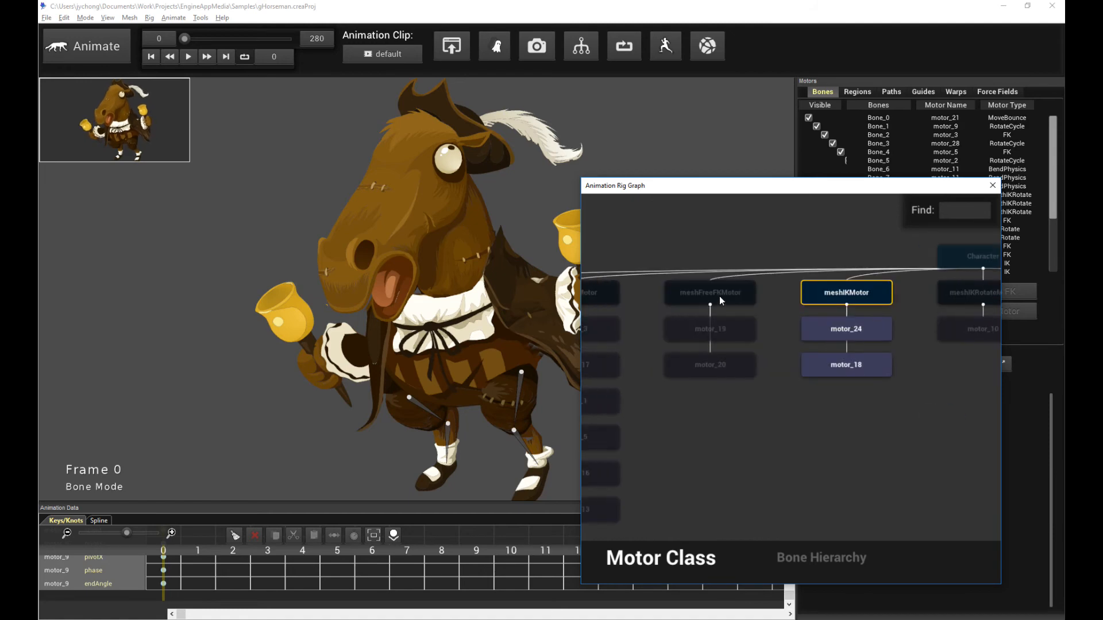
Isolate the bones driven by meshFreeFKMotor and examine them on the character
{"action": "left_click", "coordinate": [721, 299]}
{"action": "mouse_move", "coordinate": [427, 384]}
{"action": "left_mouse_down"}
{"action": "mouse_move", "coordinate": [426, 438]}
{"action": "mouse_move", "coordinate": [461, 442]}
{"action": "left_mouse_up"}
{"action": "mouse_move", "coordinate": [464, 429]}
{"action": "left_mouse_down"}
{"action": "mouse_move", "coordinate": [434, 359]}
{"action": "mouse_move", "coordinate": [472, 376]}
{"action": "left_mouse_up"}
{"action": "scroll", "coordinate": [472, 376], "scroll_direction": "down", "scroll_amount": 5}
{"action": "left_click_drag", "start_coordinate": [490, 295], "coordinate": [479, 343]}
Isolate the meshIKRotateMotor bones and examine them up close on the character's arm
{"action": "left_click_drag", "start_coordinate": [958, 381], "coordinate": [876, 401]}
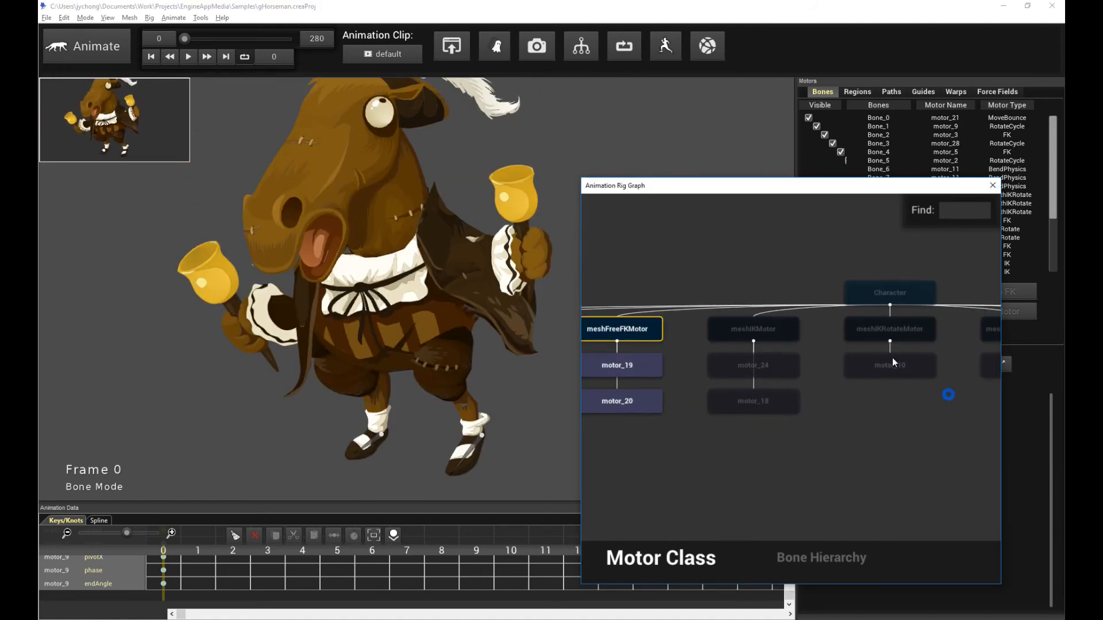
{"action": "left_click", "coordinate": [887, 317]}
{"action": "left_click", "coordinate": [339, 314]}
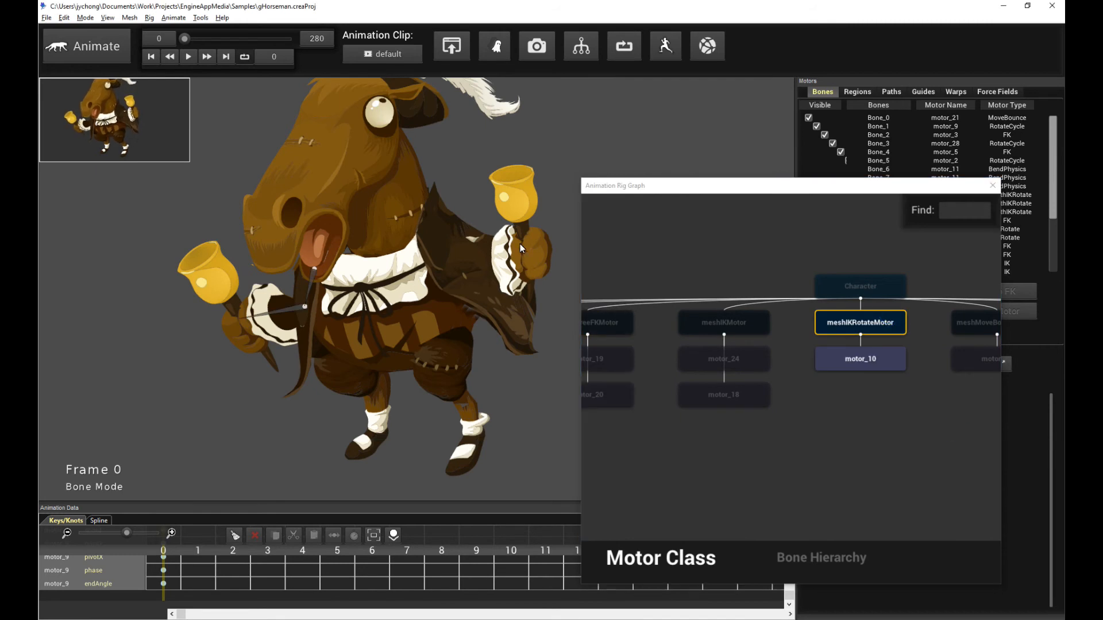
{"action": "scroll", "coordinate": [241, 330], "scroll_direction": "up", "scroll_amount": 5}
{"action": "left_click_drag", "start_coordinate": [101, 232], "coordinate": [247, 256]}
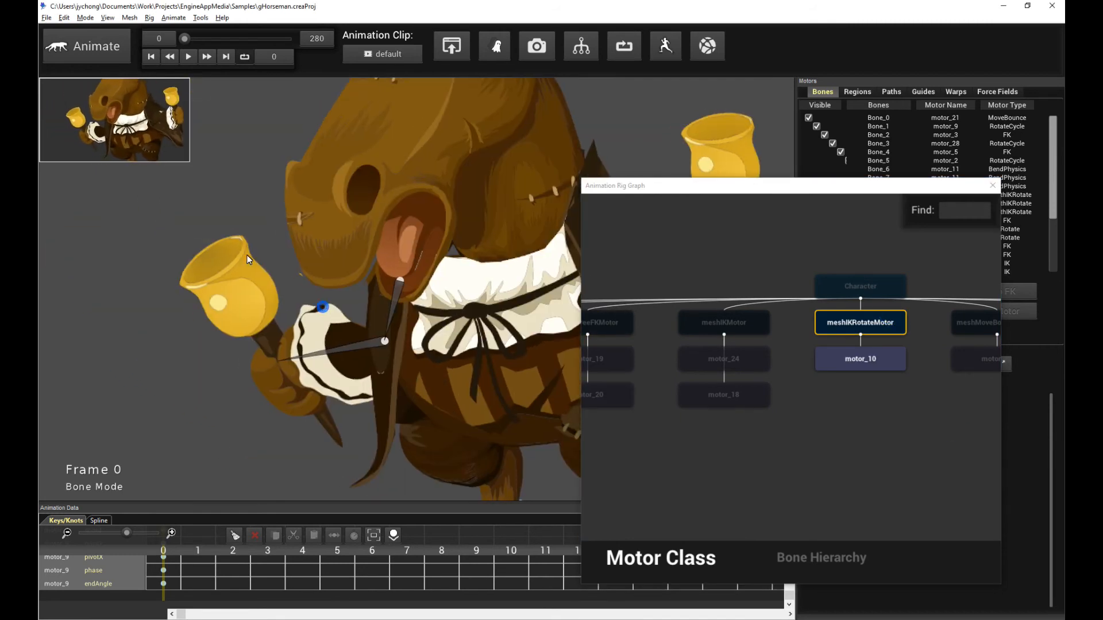
Isolate the bones driven by meshMoveBounceMotor in the rig graph
{"action": "left_click_drag", "start_coordinate": [762, 317], "coordinate": [664, 338]}
{"action": "left_click", "coordinate": [905, 344]}
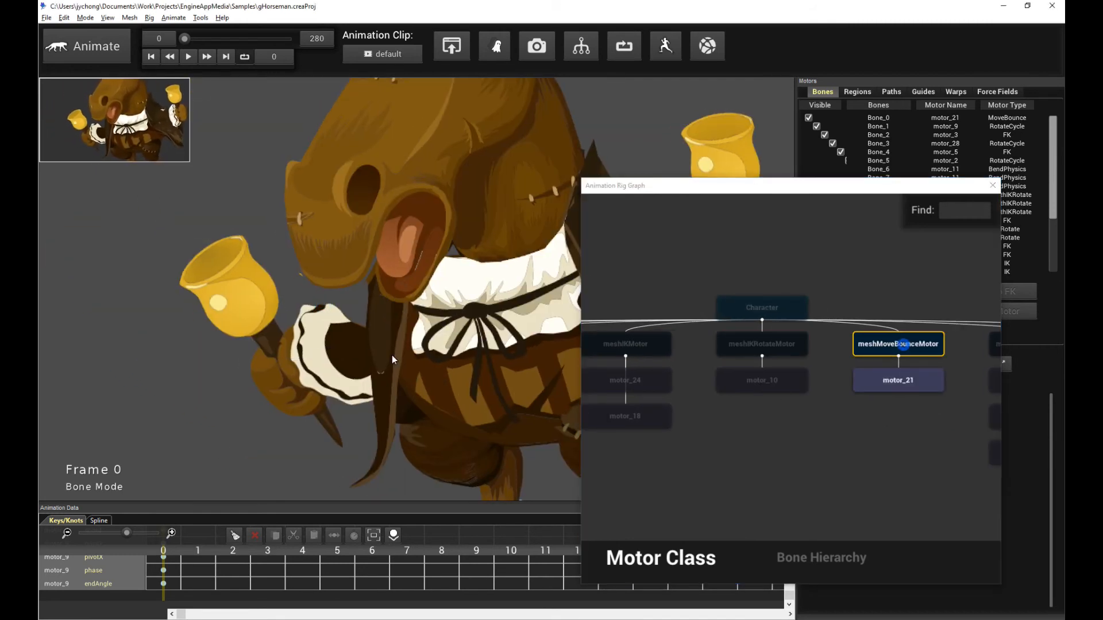
{"action": "scroll", "coordinate": [437, 345], "scroll_direction": "down", "scroll_amount": 5}
Isolate the meshBendPhysicsMotor bones in the rig graph and examine them on the coat
{"action": "left_click_drag", "start_coordinate": [927, 455], "coordinate": [955, 445]}
{"action": "left_click_drag", "start_coordinate": [732, 444], "coordinate": [913, 461]}
{"action": "left_click_drag", "start_coordinate": [779, 444], "coordinate": [980, 444]}
{"action": "left_click_drag", "start_coordinate": [765, 425], "coordinate": [916, 414]}
{"action": "left_click", "coordinate": [789, 347]}
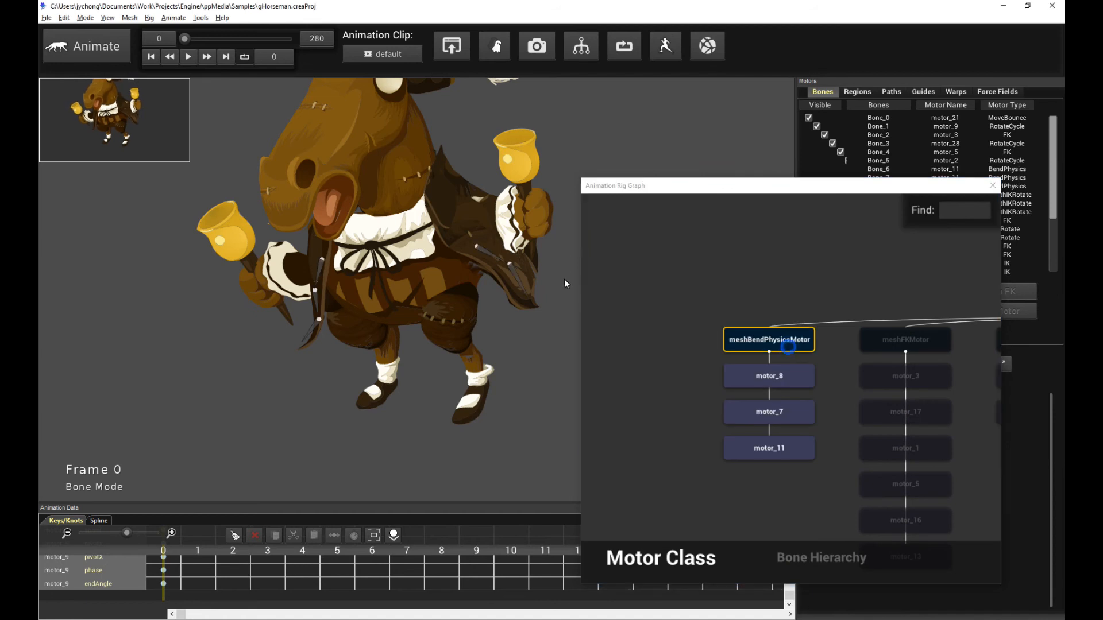
{"action": "scroll", "coordinate": [460, 261], "scroll_direction": "up", "scroll_amount": 5}
Play the default clip with only the bend physics bones shown, watch the coat deform, and stop the playback
{"action": "key", "text": "space"}
{"action": "left_click_drag", "start_coordinate": [635, 186], "coordinate": [689, 186]}
{"action": "scroll", "coordinate": [397, 239], "scroll_direction": "down", "scroll_amount": 2}
{"action": "scroll", "coordinate": [398, 241], "scroll_direction": "down", "scroll_amount": 3}
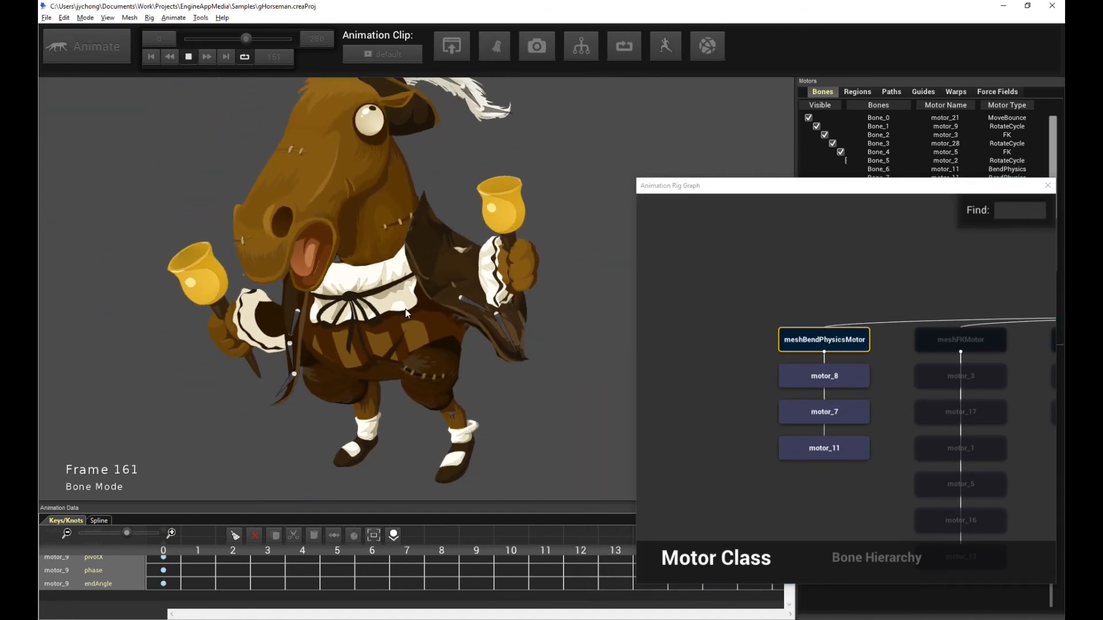
{"action": "scroll", "coordinate": [351, 274], "scroll_direction": "up", "scroll_amount": 2}
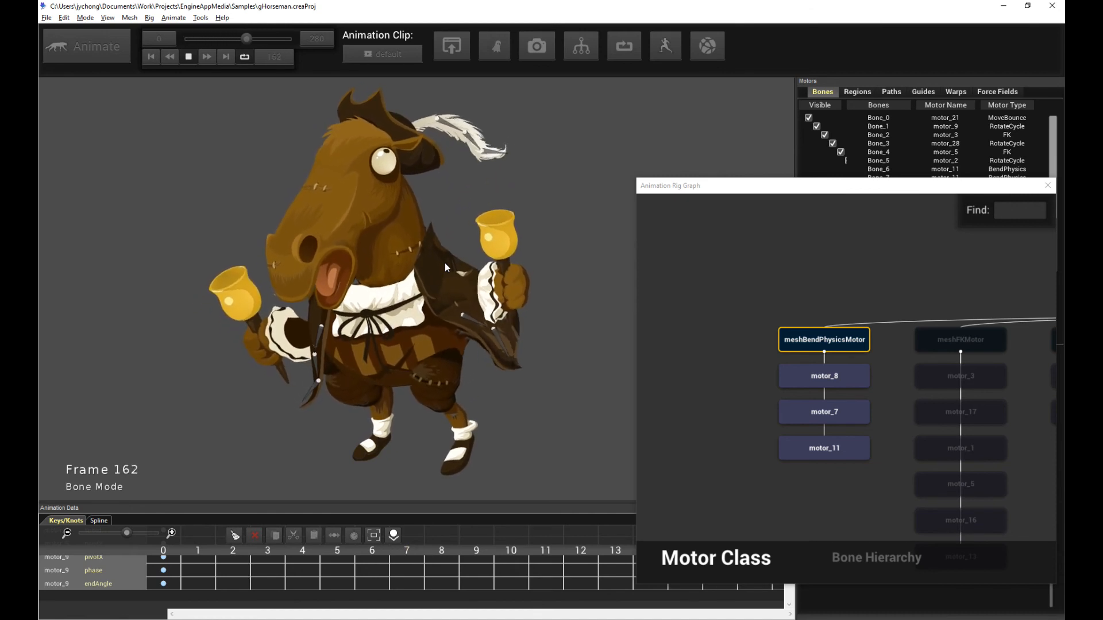
{"action": "key", "text": "space"}
Load the run animation clip and play it
{"action": "left_click", "coordinate": [406, 56]}
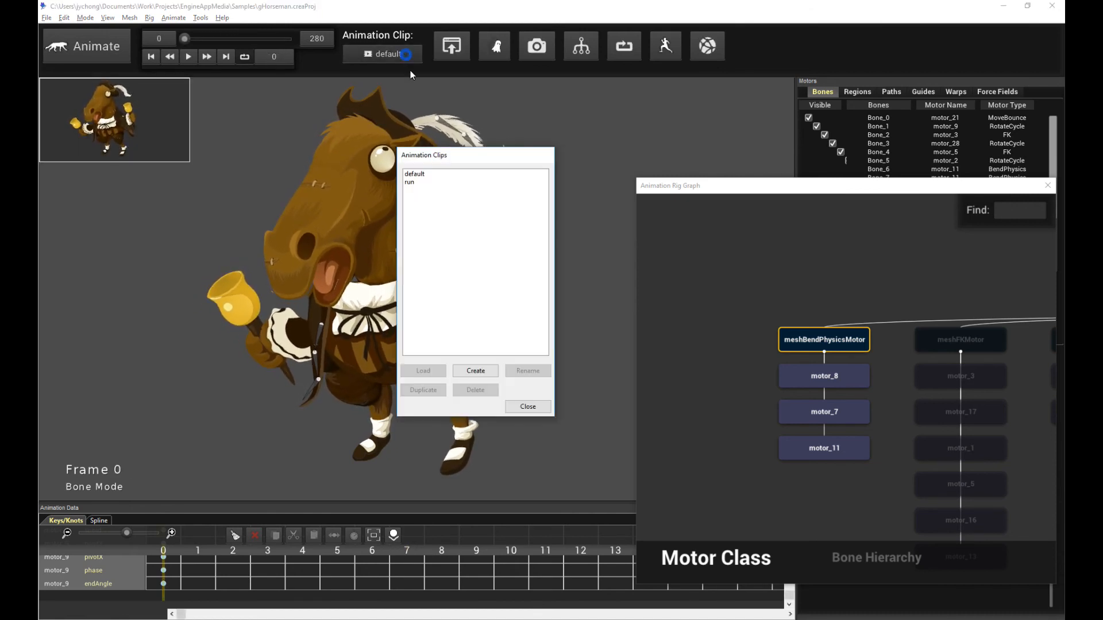
{"action": "double_click", "coordinate": [430, 181]}
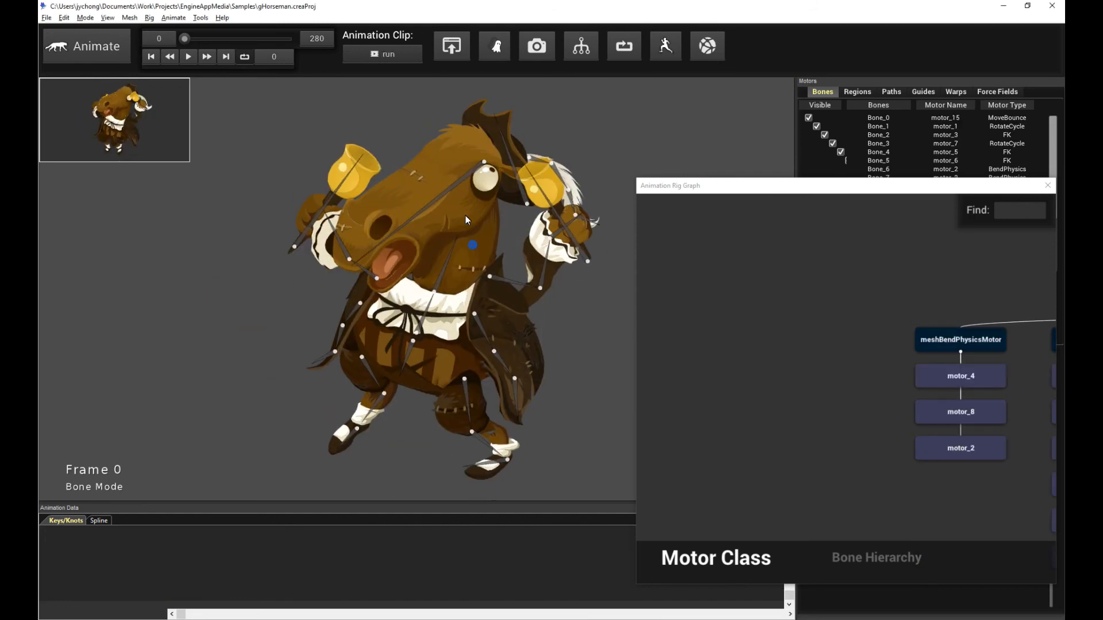
{"action": "key", "text": "space"}
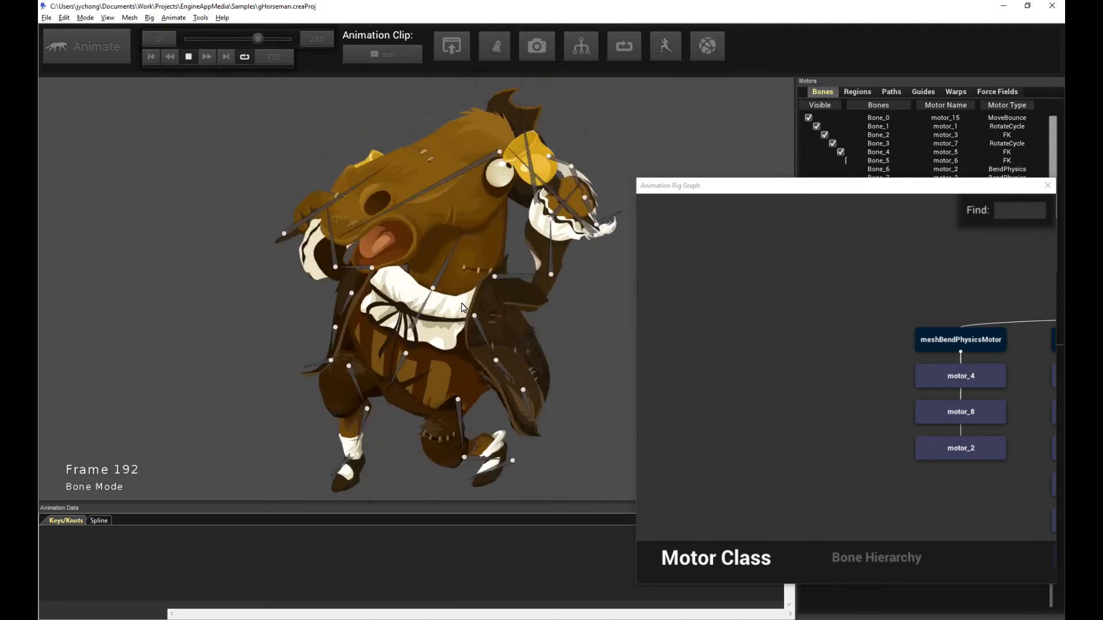
Stop the run clip's playback and close the Animation Rig Graph
{"action": "left_click", "coordinate": [646, 251]}
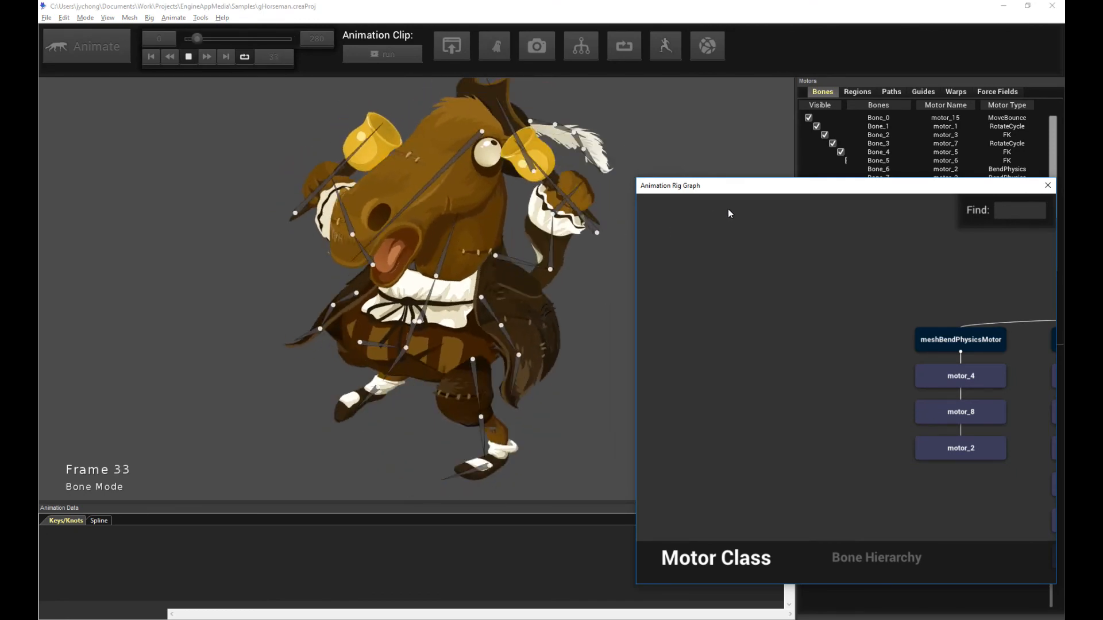
{"action": "left_click", "coordinate": [188, 56]}
{"action": "left_click_drag", "start_coordinate": [685, 186], "coordinate": [477, 190]}
{"action": "left_click", "coordinate": [845, 189]}
{"action": "left_click_drag", "start_coordinate": [608, 257], "coordinate": [591, 243]}
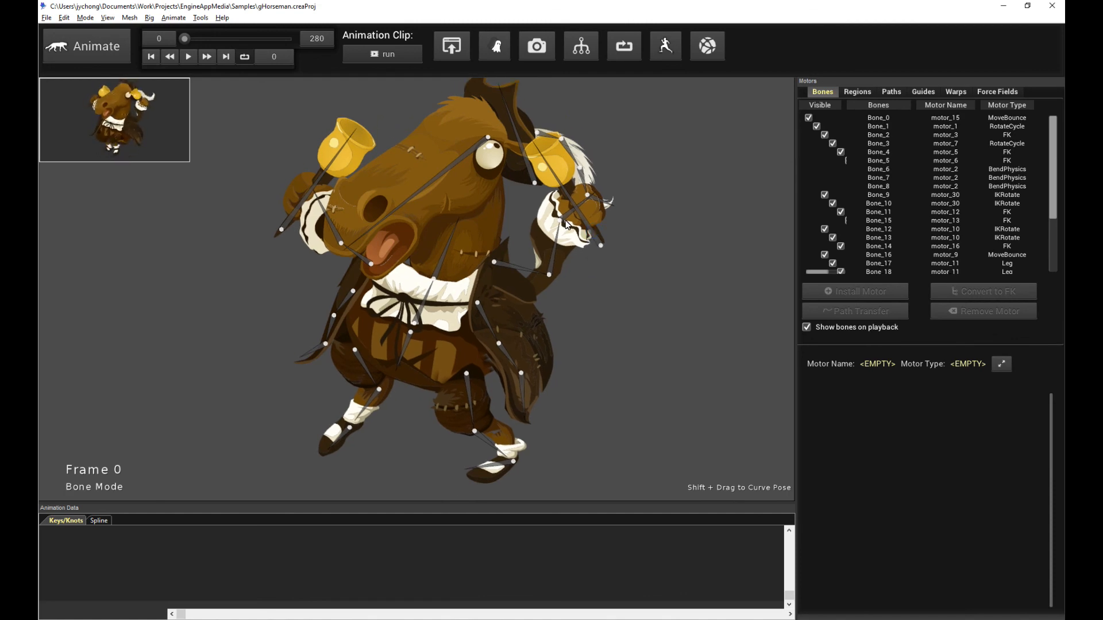
Switch the project to Rig mode, select Bone_10 in the raised arm and show its Manual bone weighting options
{"action": "left_click", "coordinate": [86, 46]}
{"action": "left_click", "coordinate": [135, 61]}
{"action": "left_click", "coordinate": [217, 48]}
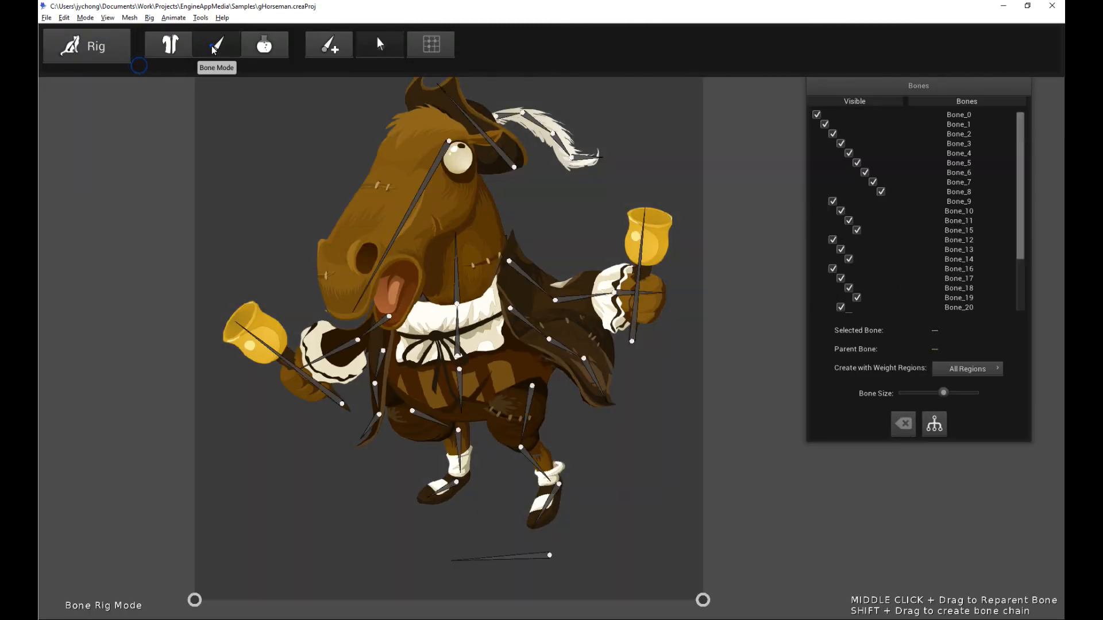
{"action": "left_click", "coordinate": [597, 295]}
{"action": "left_click", "coordinate": [432, 47]}
{"action": "left_click", "coordinate": [897, 325]}
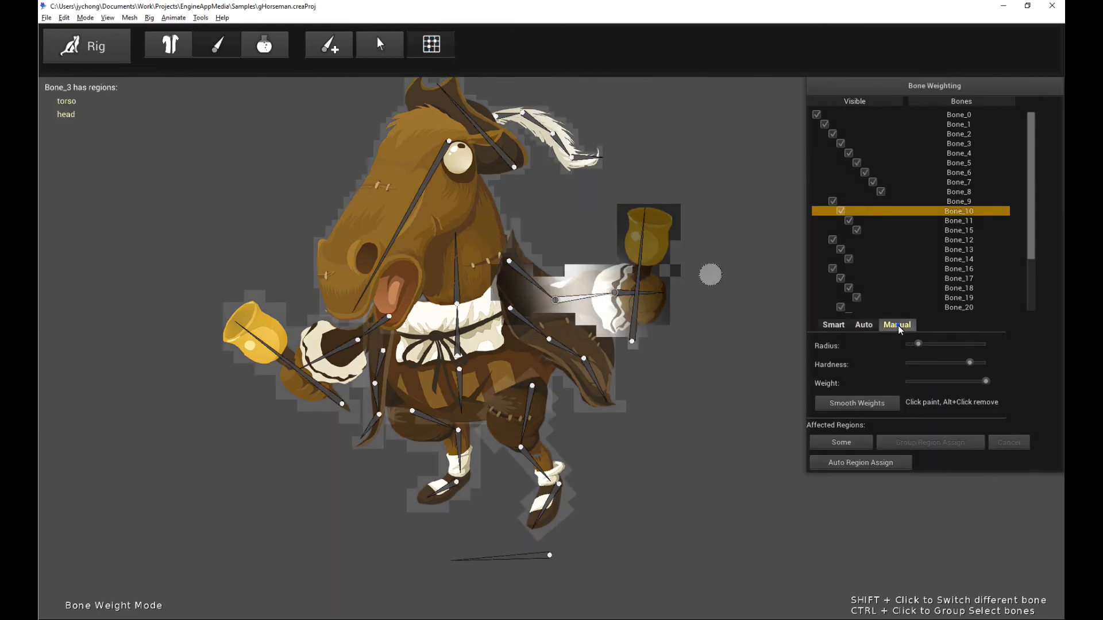
{"action": "scroll", "coordinate": [551, 347], "scroll_direction": "up", "scroll_amount": 2}
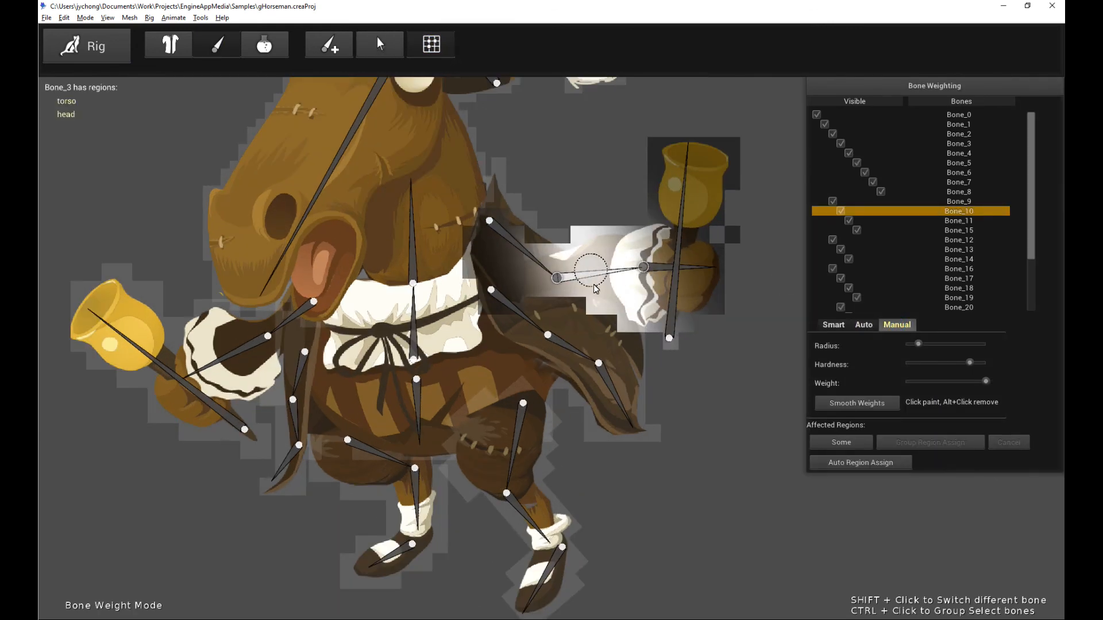
Review the Auto and Smart weighting options for Bone_10, ending on the Smart method
{"action": "left_click", "coordinate": [869, 327]}
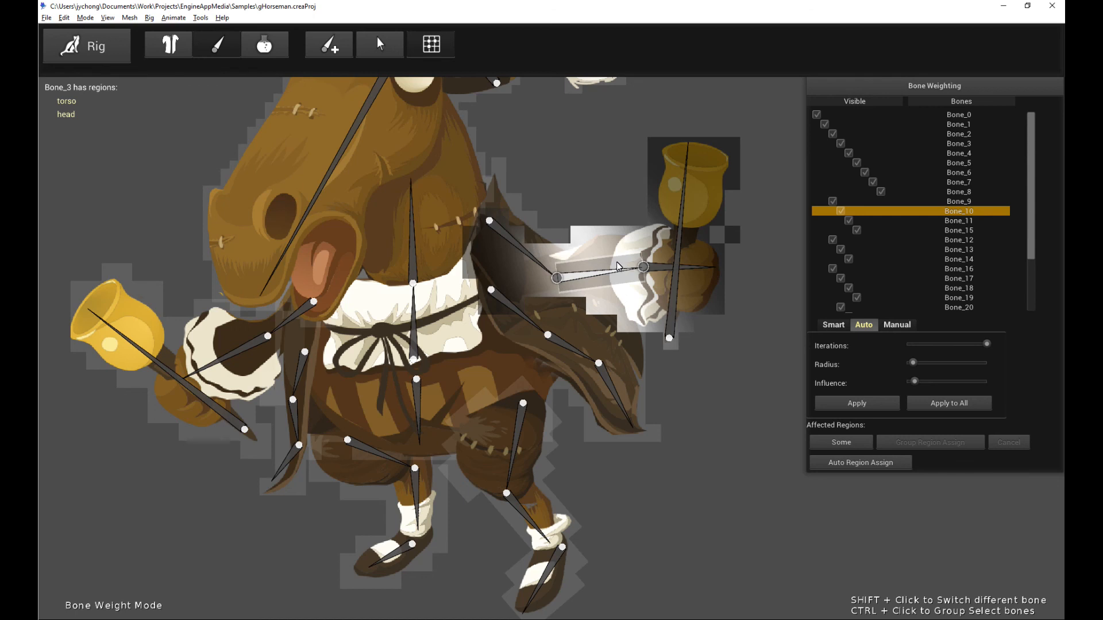
{"action": "left_click", "coordinate": [842, 327]}
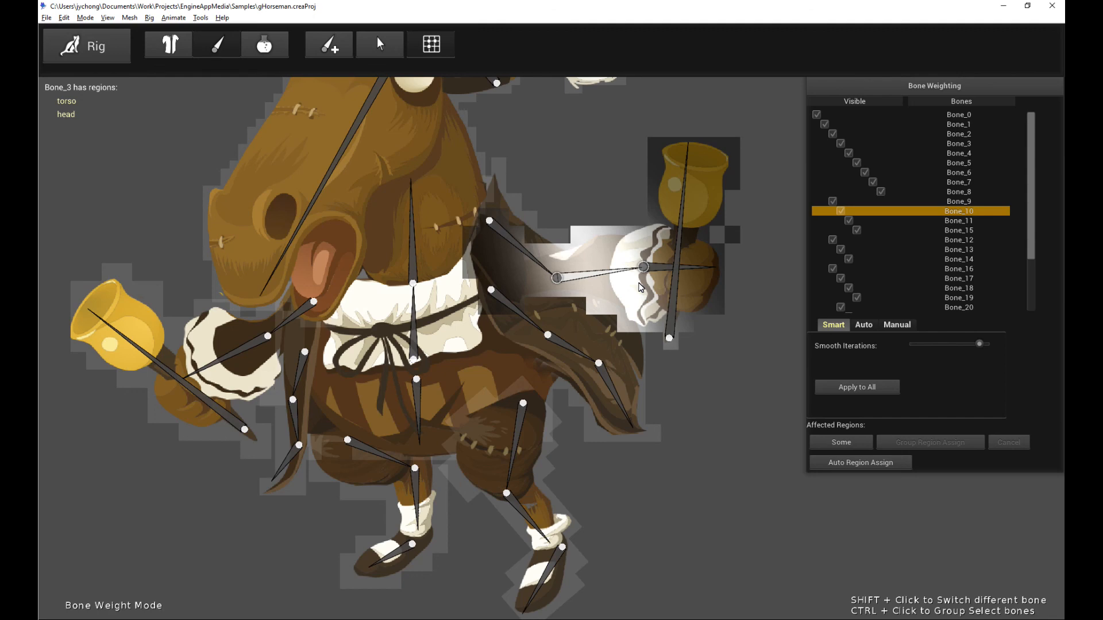
{"action": "scroll", "coordinate": [690, 332], "scroll_direction": "down", "scroll_amount": 5}
{"action": "scroll", "coordinate": [690, 332], "scroll_direction": "up", "scroll_amount": 4}
{"action": "scroll", "coordinate": [690, 332], "scroll_direction": "down", "scroll_amount": 5}
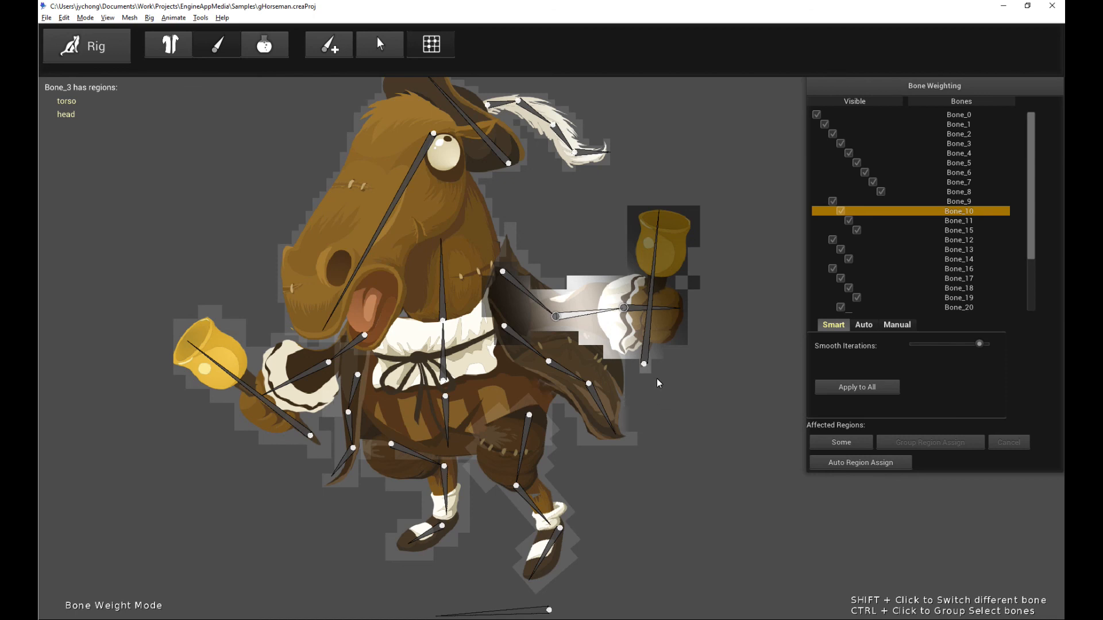
{"action": "scroll", "coordinate": [659, 383], "scroll_direction": "down", "scroll_amount": 1}
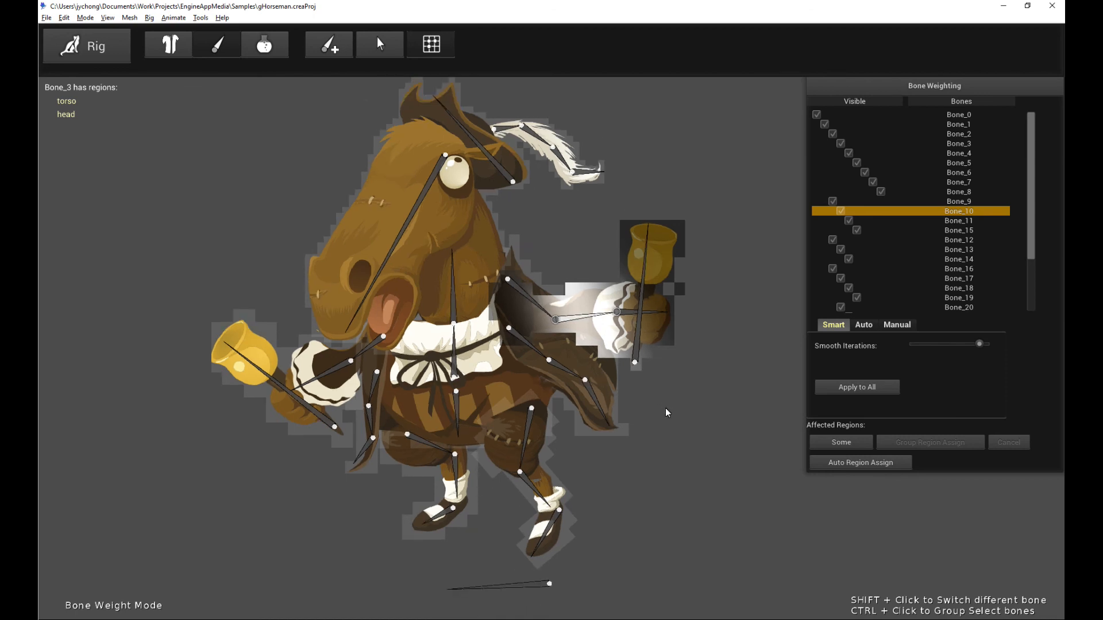